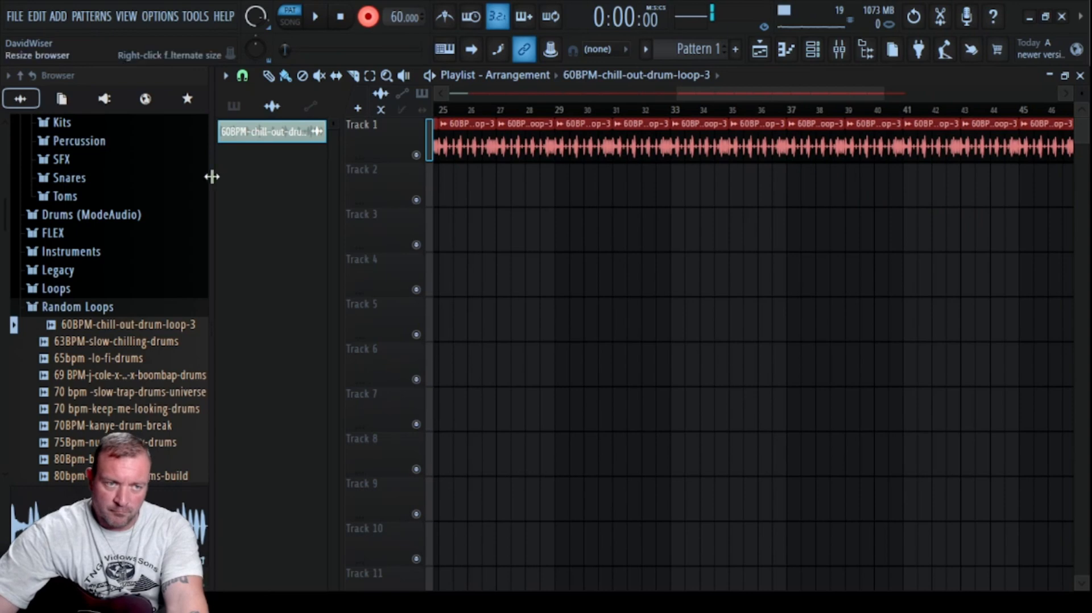
Hide the browser, select all drum loop clips on Track 1 and duplicate them from bar 49 to extend the track to bar 97
right_click(213, 175)
right_click(513, 316)
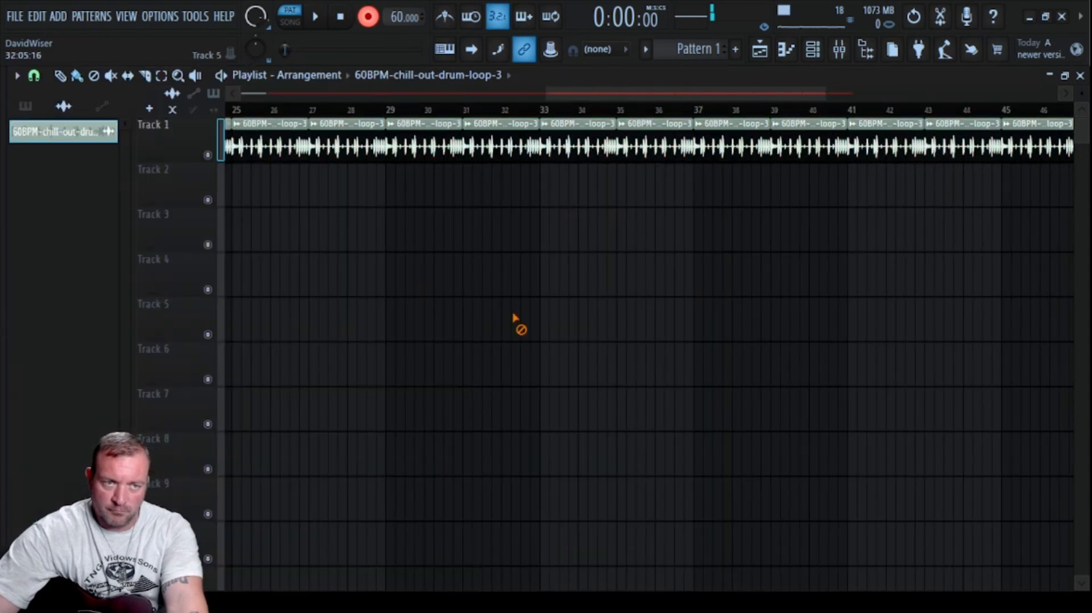
click(149, 150)
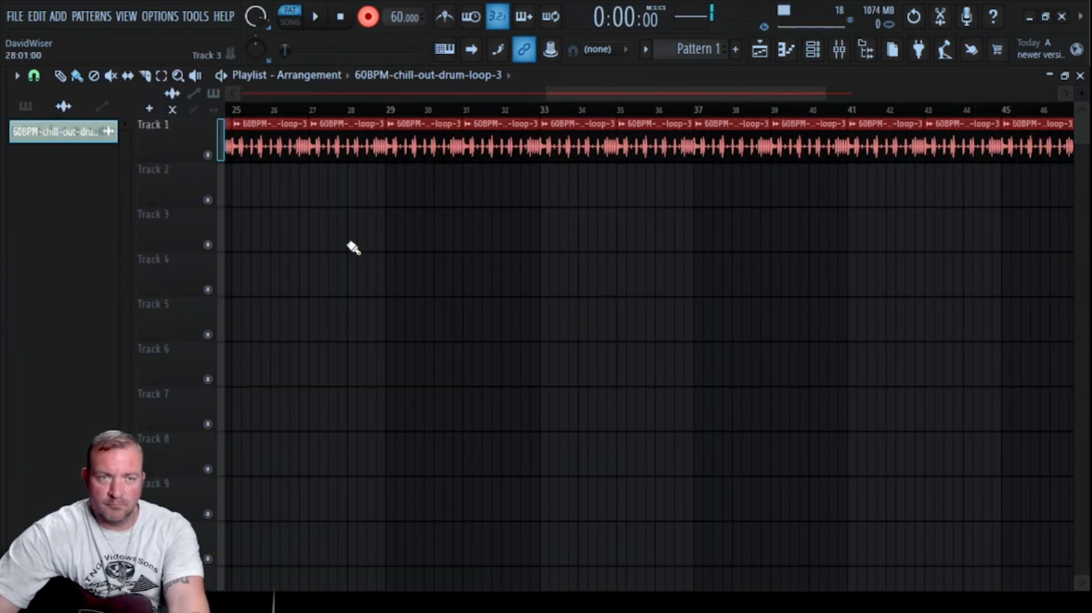
scroll(364, 239, down, 3)
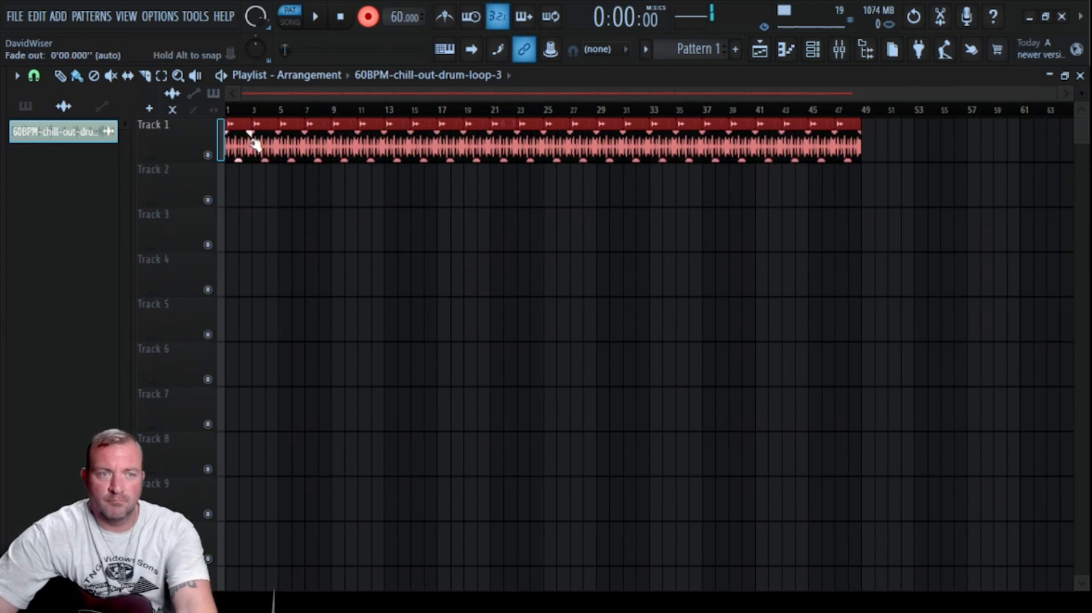
drag(250, 143, 878, 146)
scroll(683, 227, down, 3)
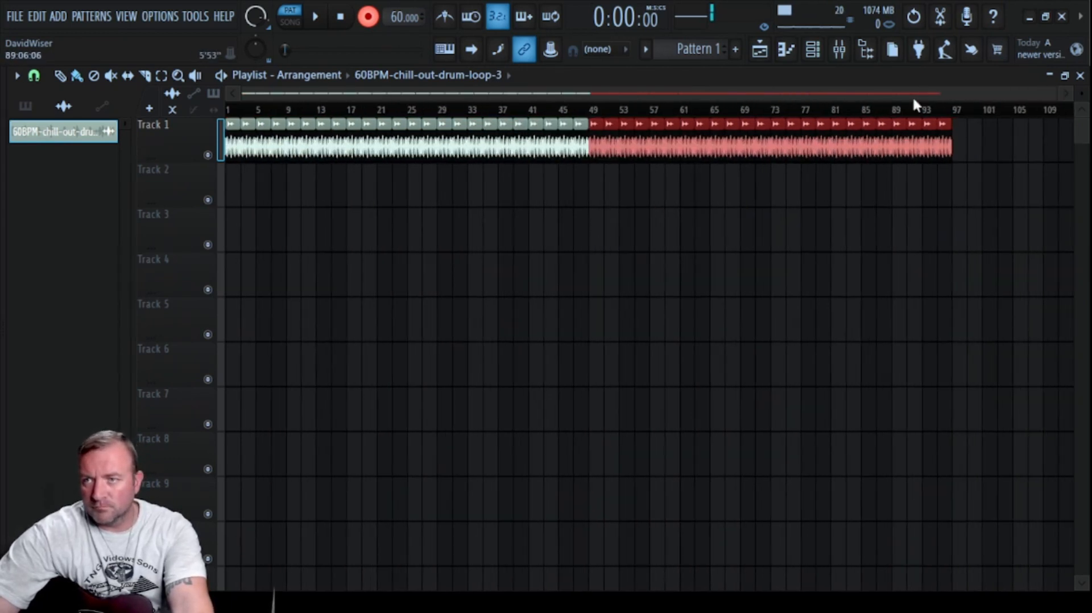
Check the song position near the end of the drum loops, clear the clip selection and return the playhead to the start
drag(935, 109, 943, 112)
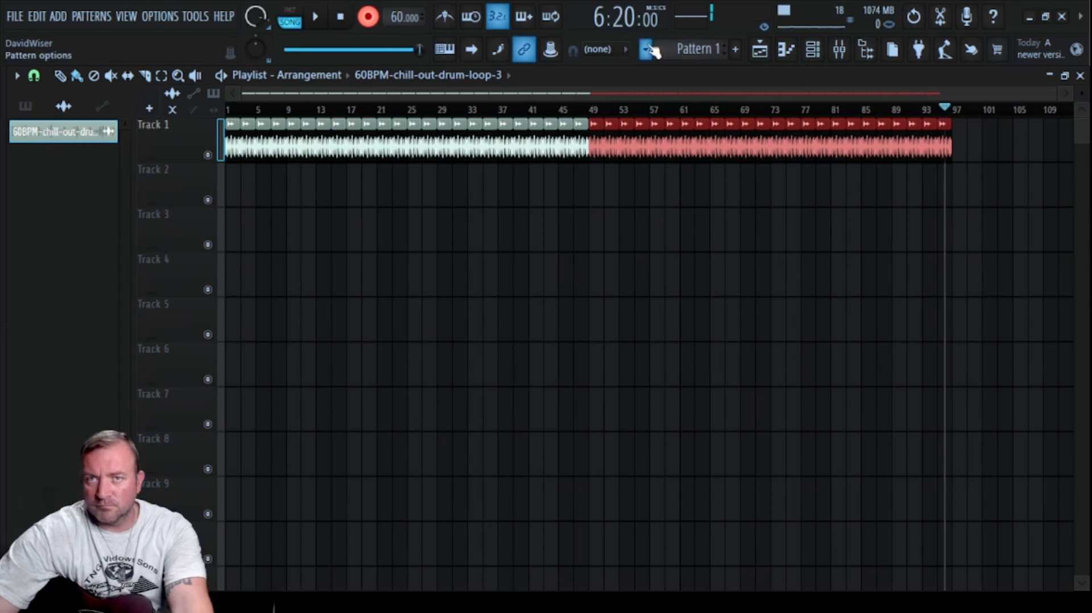
click(760, 262)
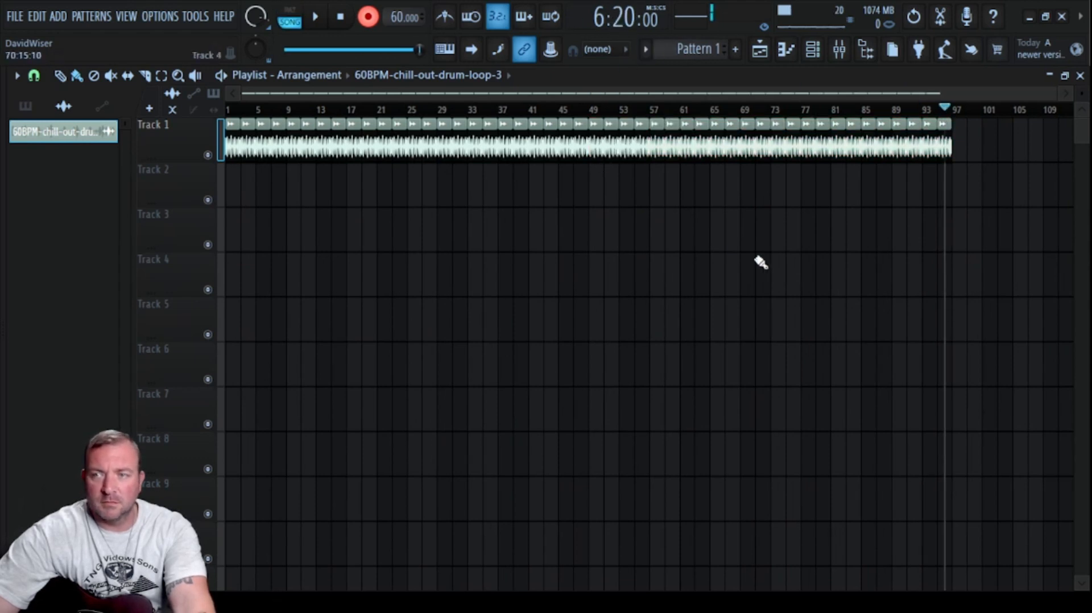
key(space)
key(space)
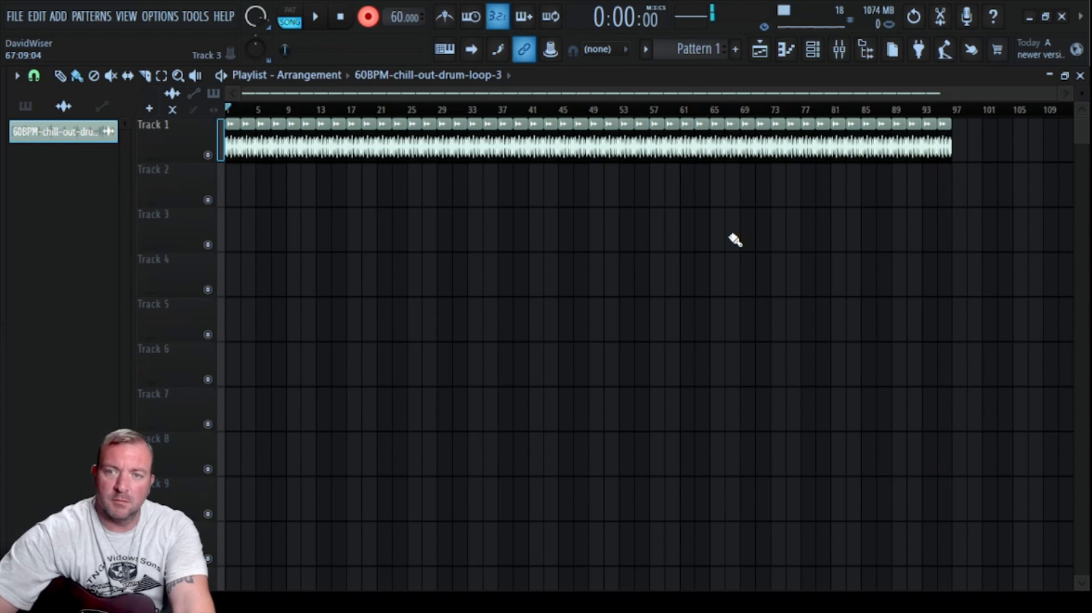
Route the drum loop's audio clip to a free mixer track and move that track to position 1
ctrl+right_click(711, 207)
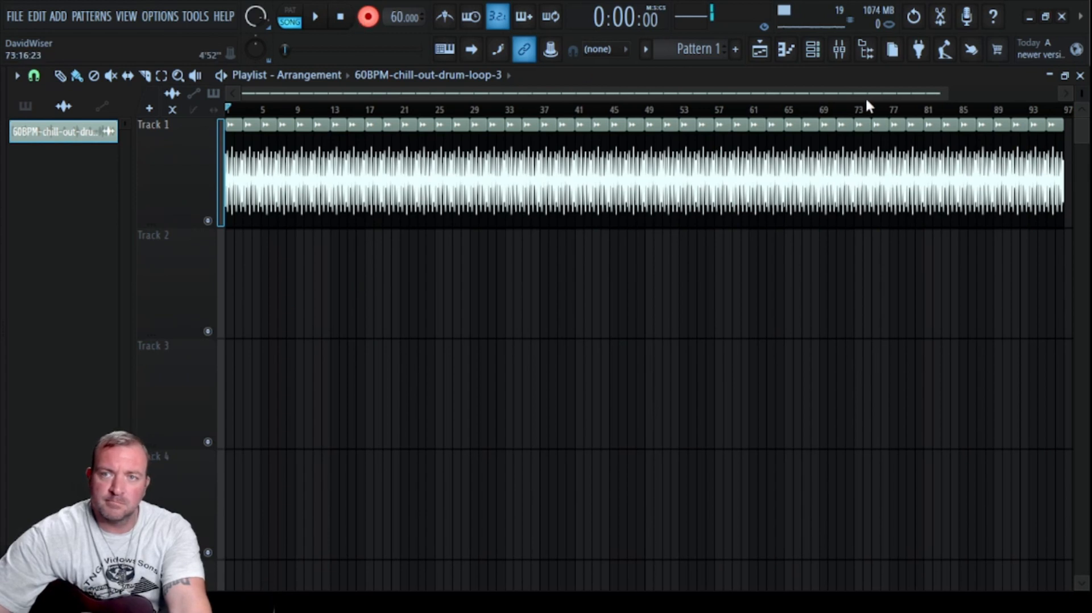
double_click(250, 178)
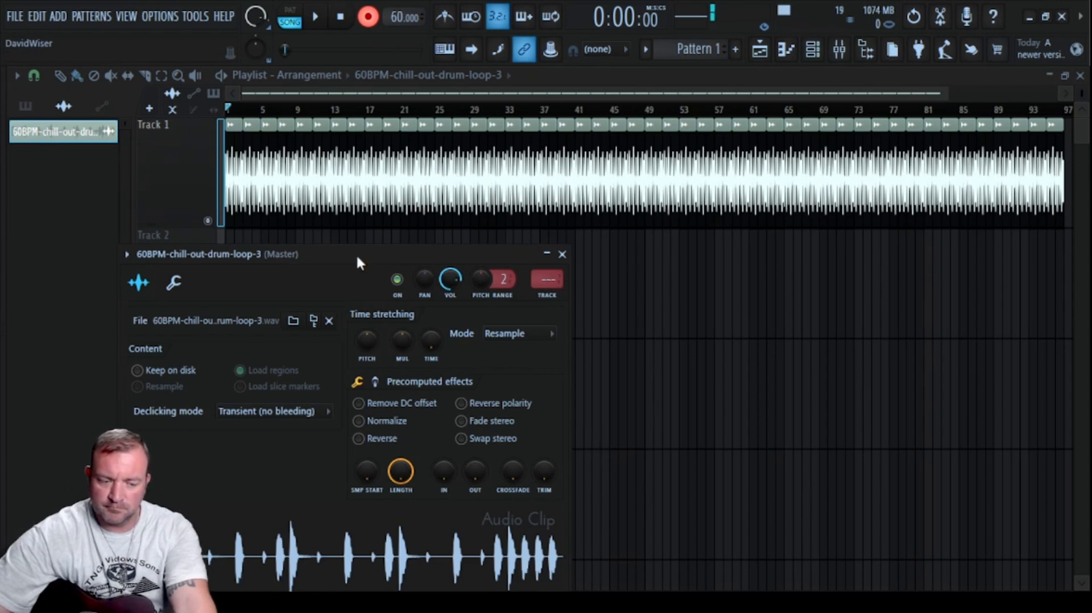
key(ctrl+l)
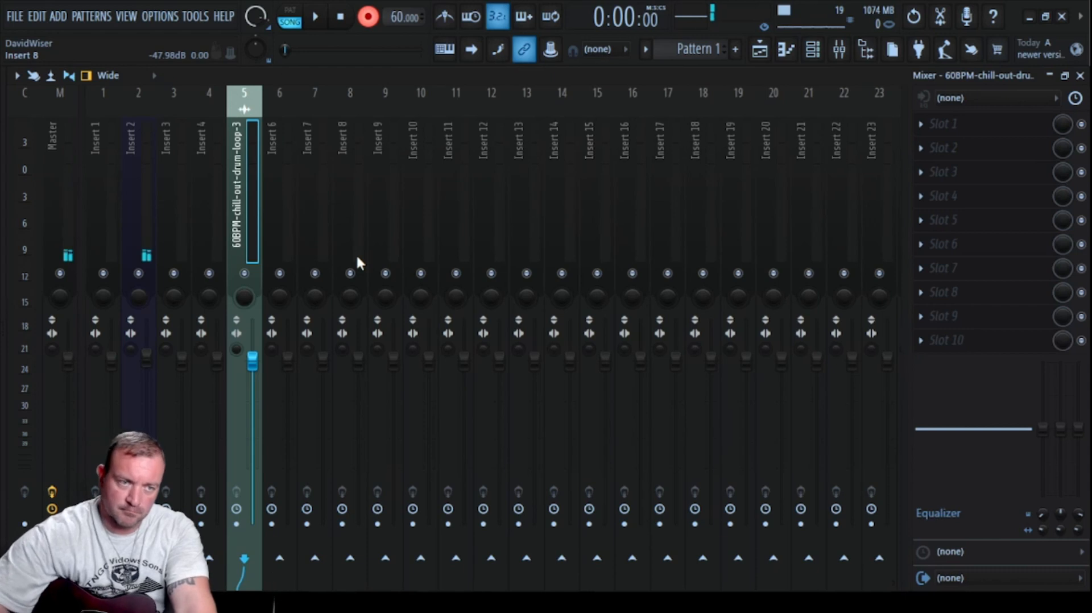
drag(238, 171, 103, 163)
Name mixer track 3 "RG" and mixer track 2 "RG FX", giving both a purple colour
click(167, 168)
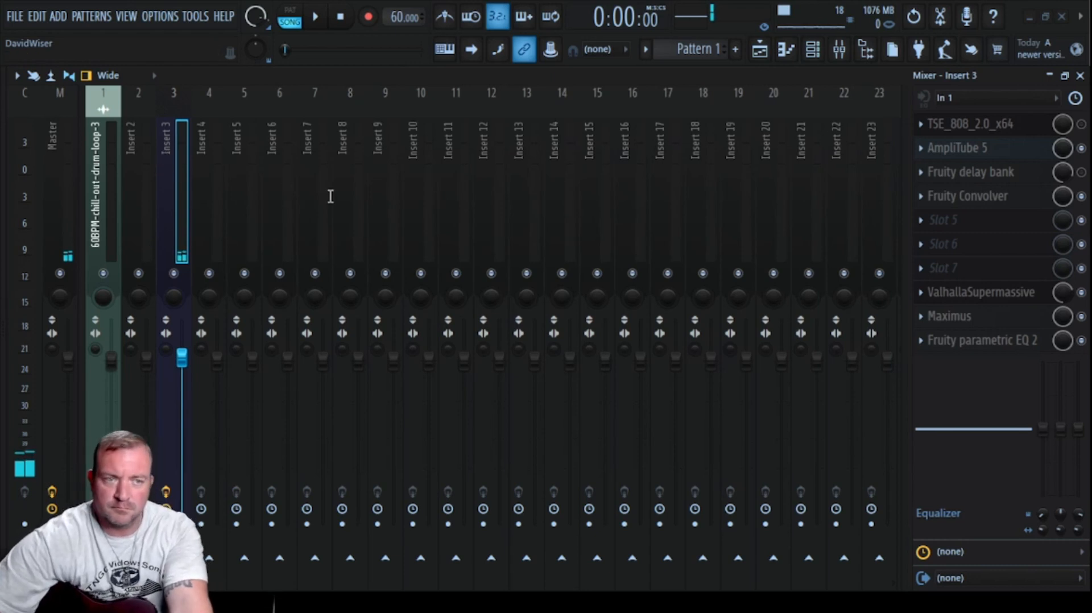
click(415, 441)
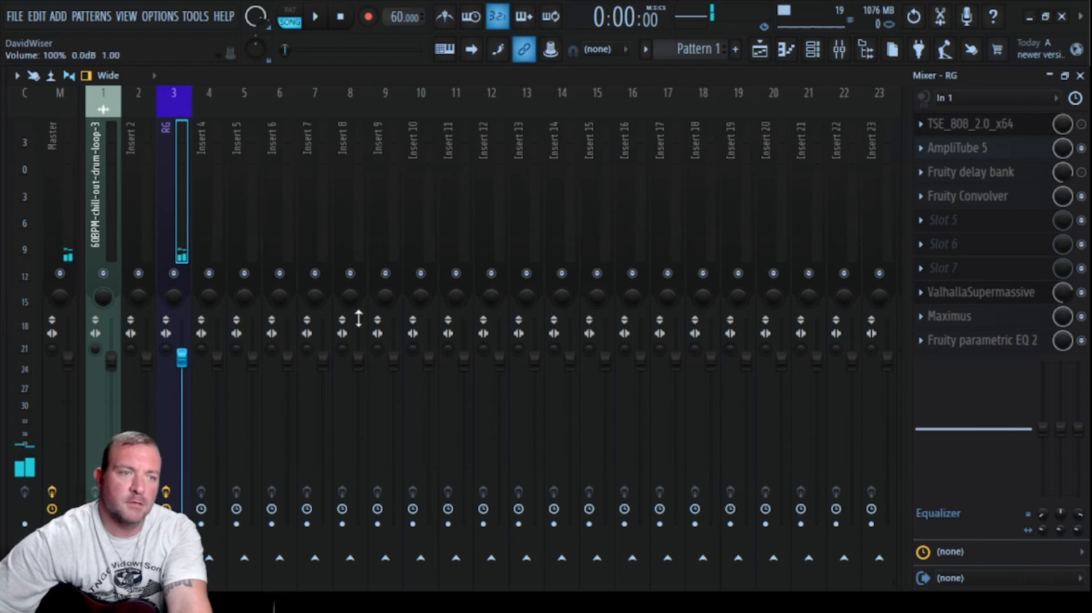
click(142, 221)
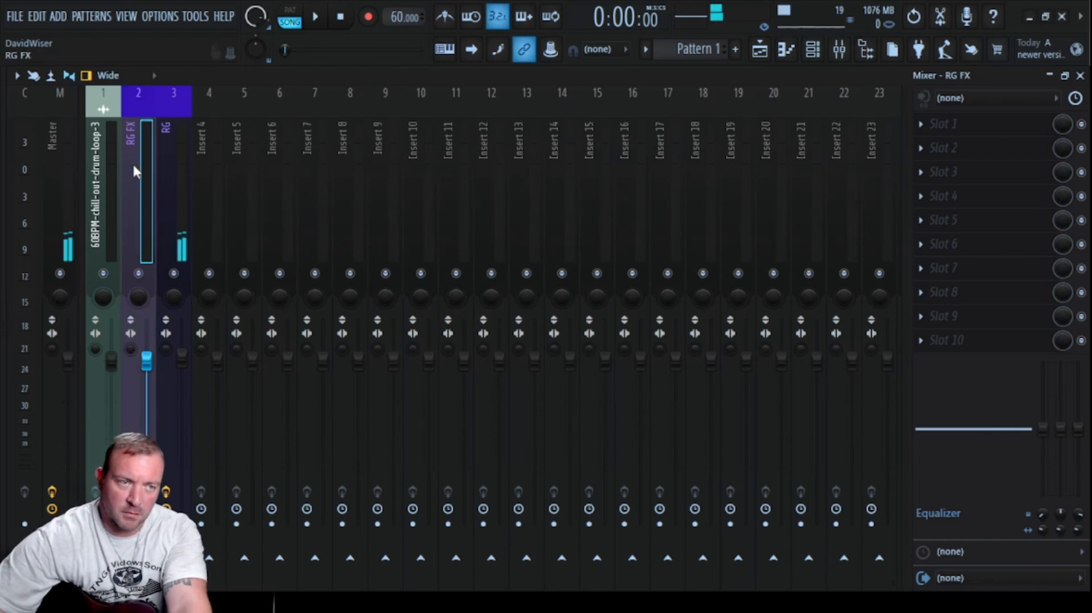
Move the mixer track holding the effects to position 2, and rename it "RG FX" and the empty track 3 "RG"
click(164, 149)
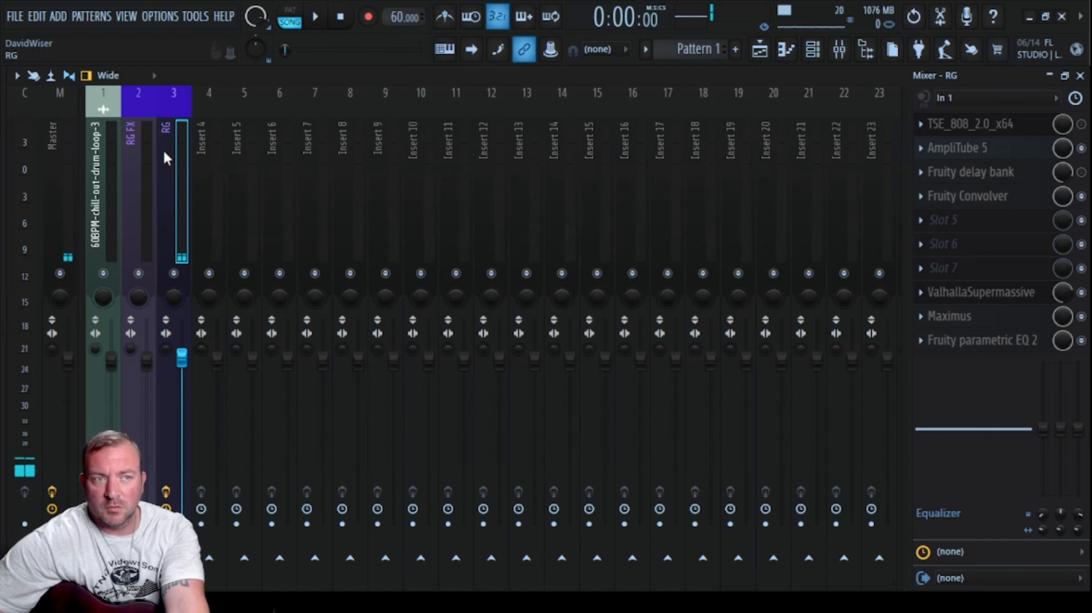
drag(164, 149, 138, 152)
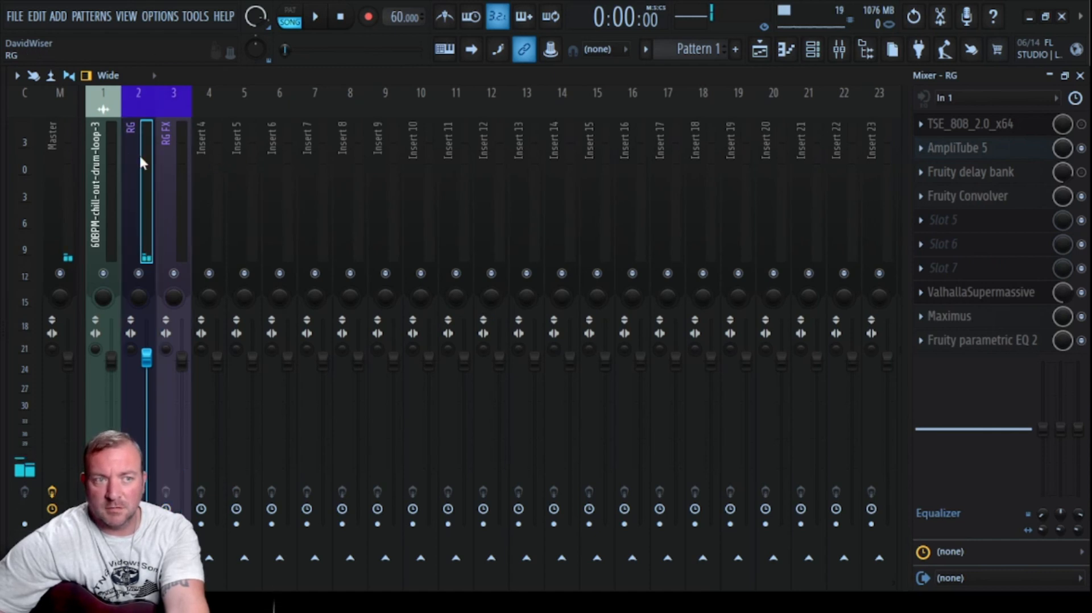
click(165, 160)
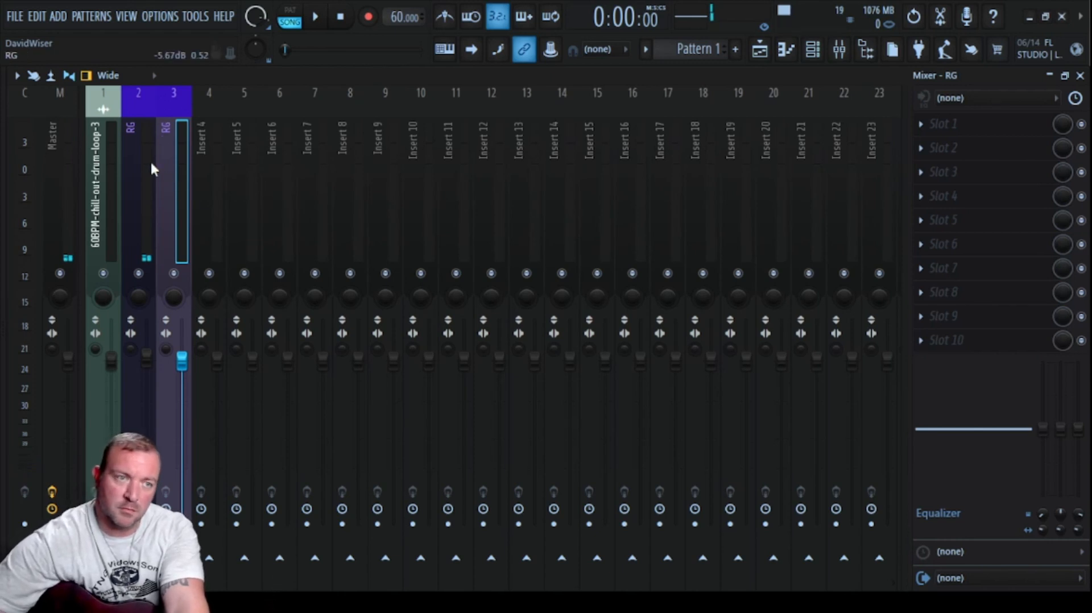
click(134, 155)
click(134, 155)
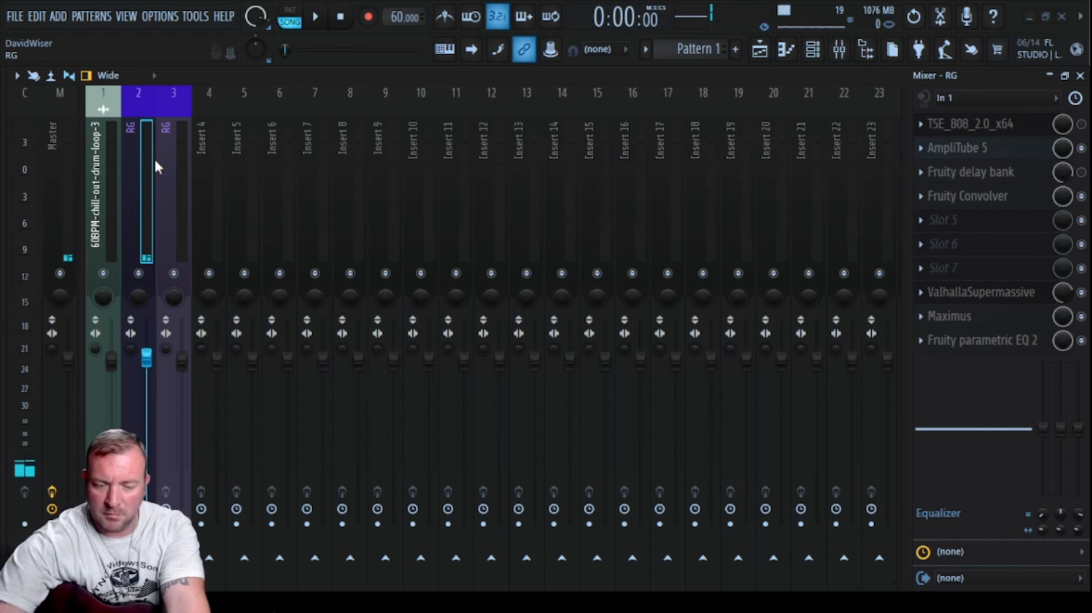
text(RG FX)
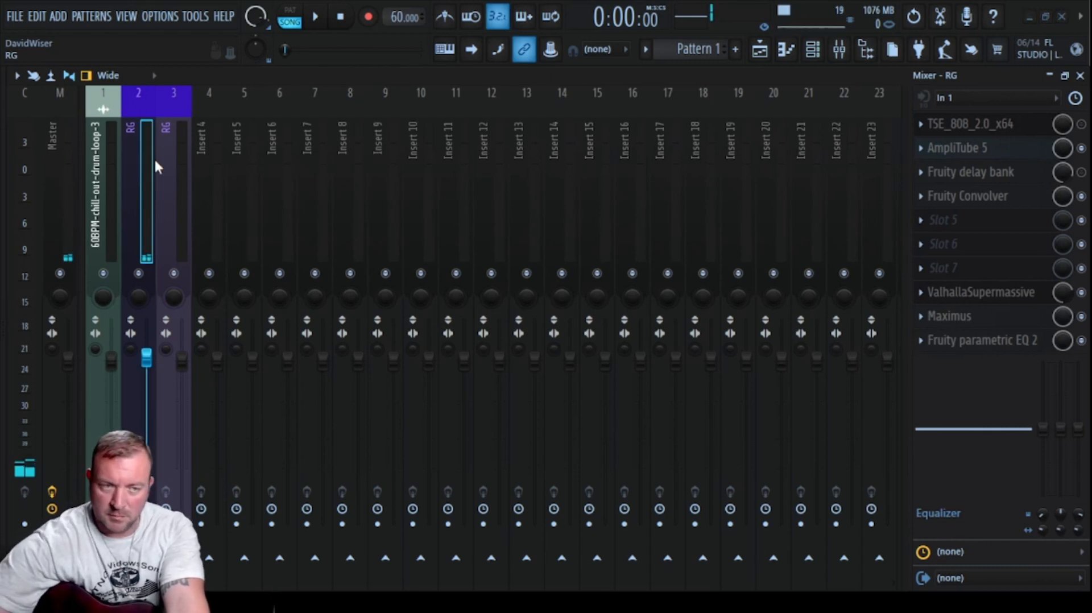
key(Return)
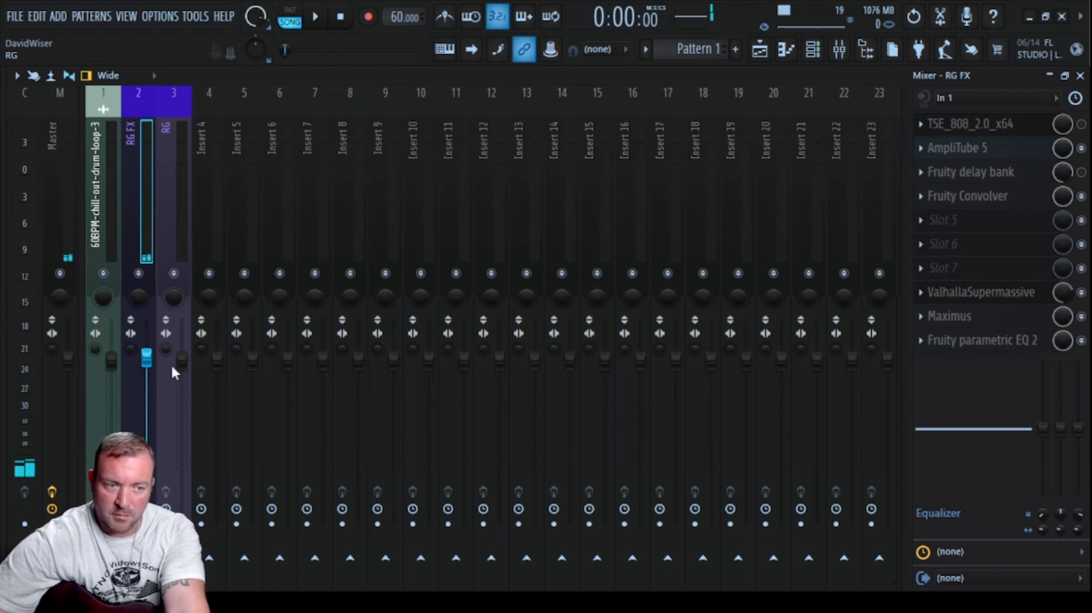
Disable the RG track's send to the master and route it to RG FX instead
click(162, 216)
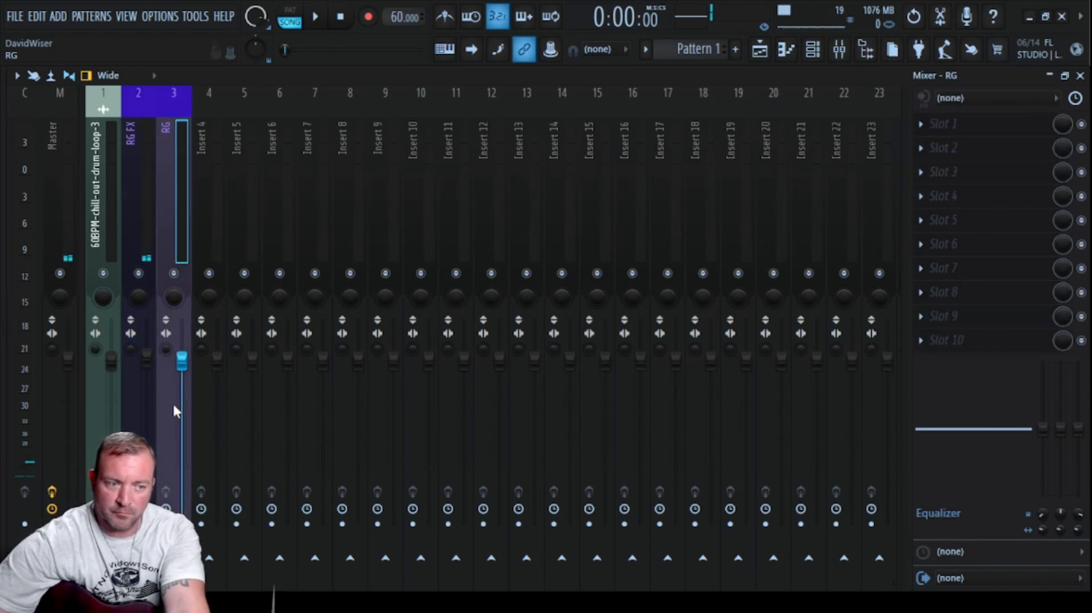
click(59, 558)
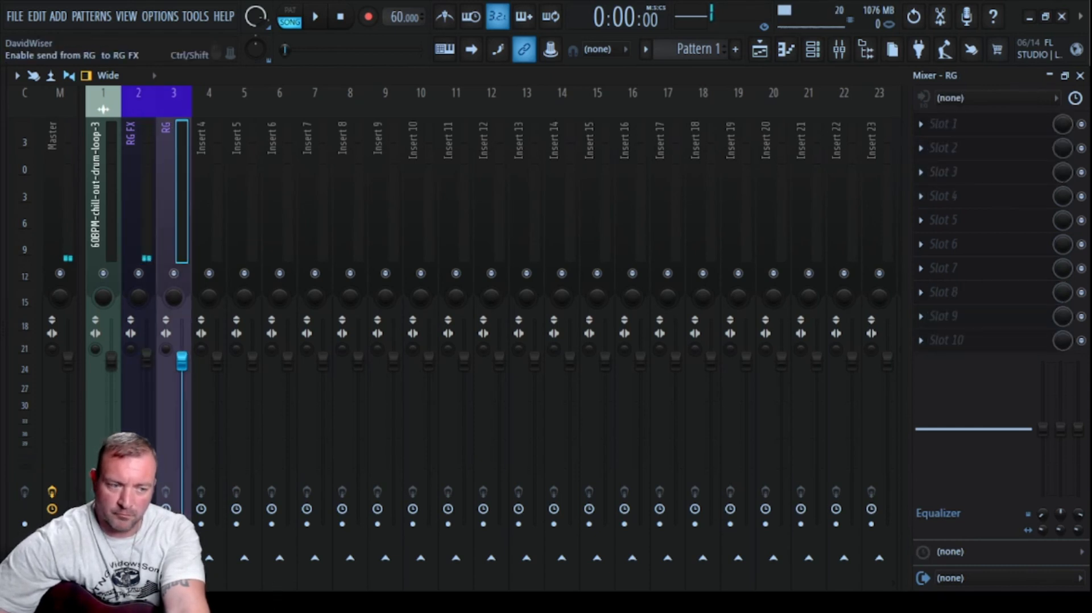
click(138, 558)
Set the audio input of RG FX to (none) and the audio input of RG to In 1
click(137, 146)
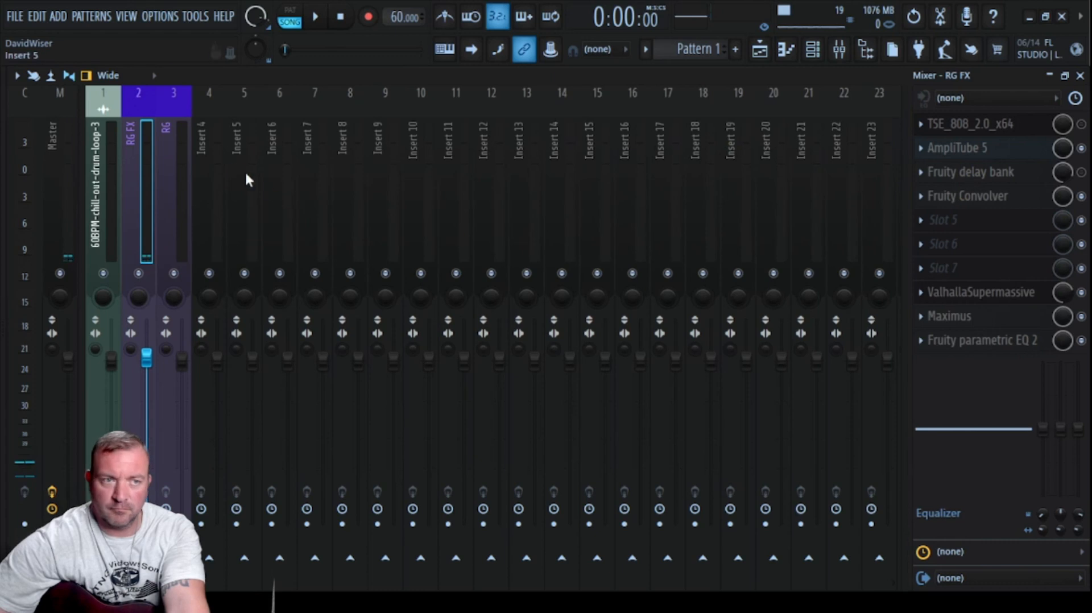
click(168, 140)
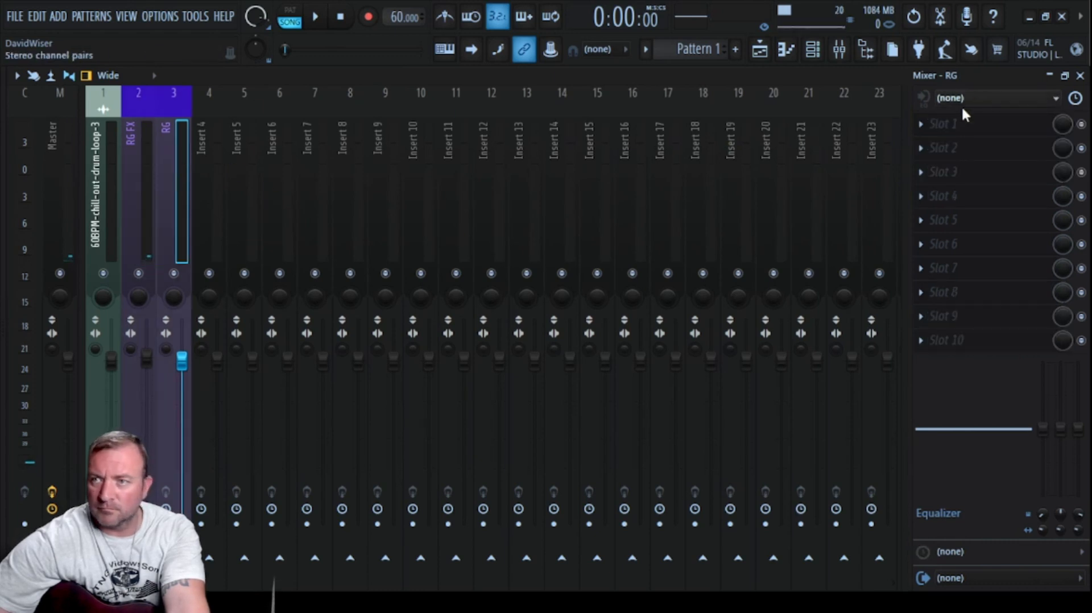
click(955, 159)
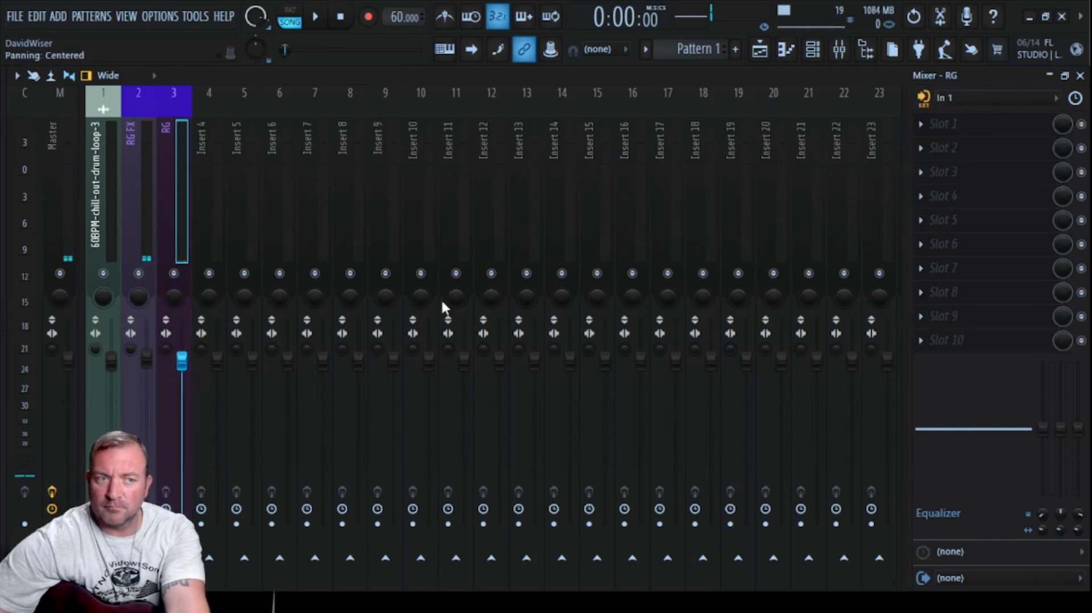
click(124, 161)
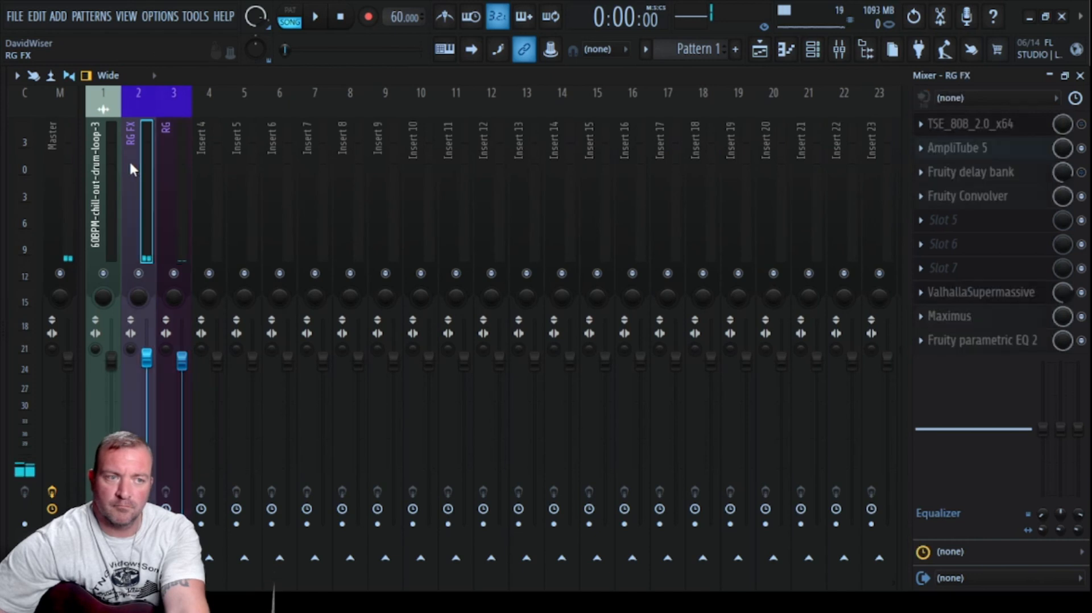
click(163, 198)
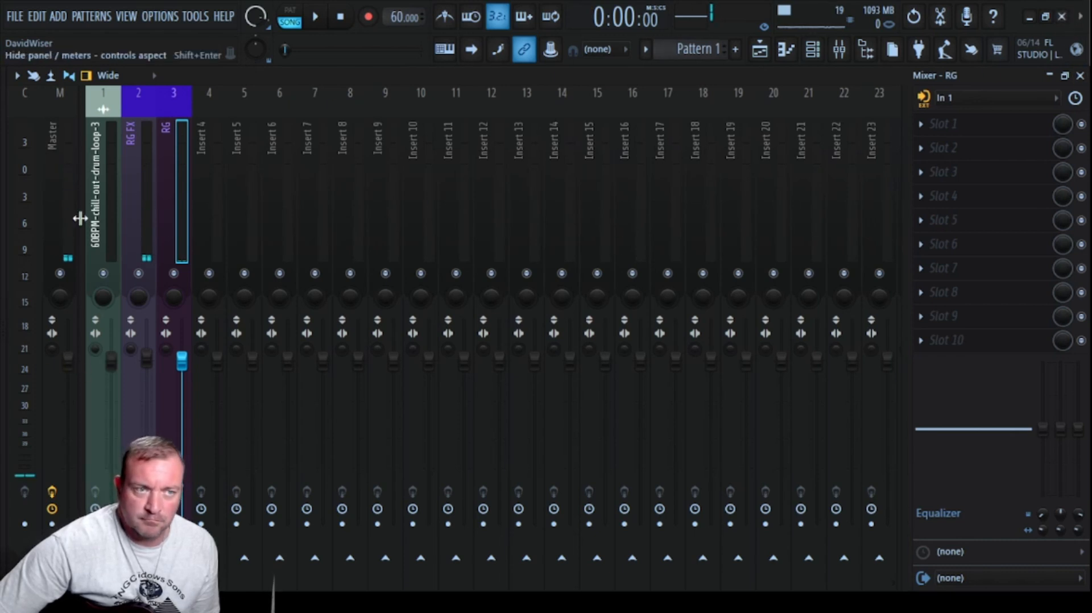
Play the song and lower the drum loop track's volume in the mixer, ending with playback stopped and that track selected
click(315, 16)
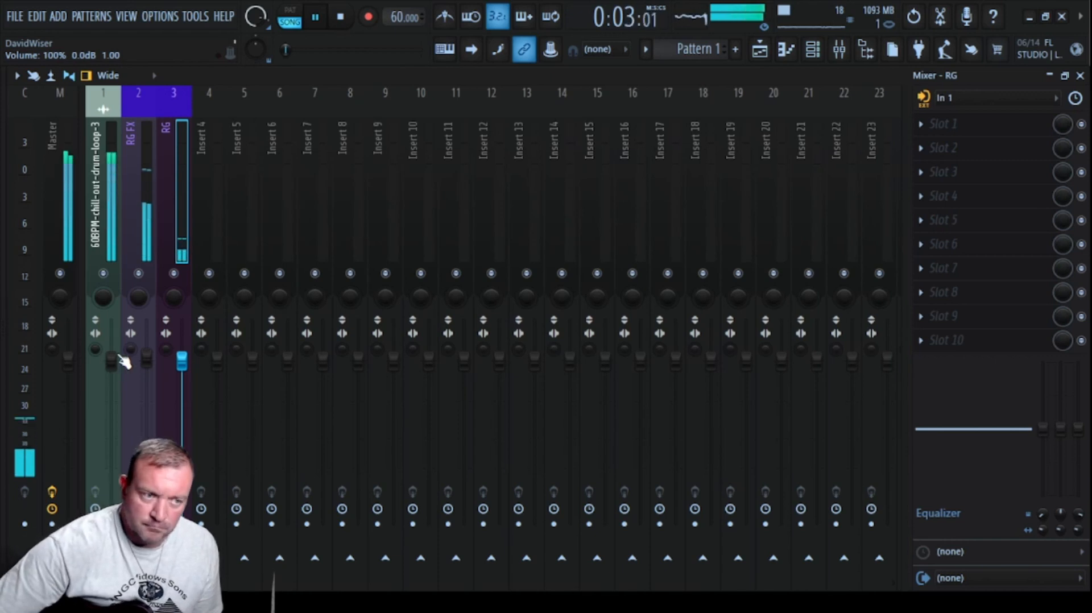
drag(122, 361, 117, 385)
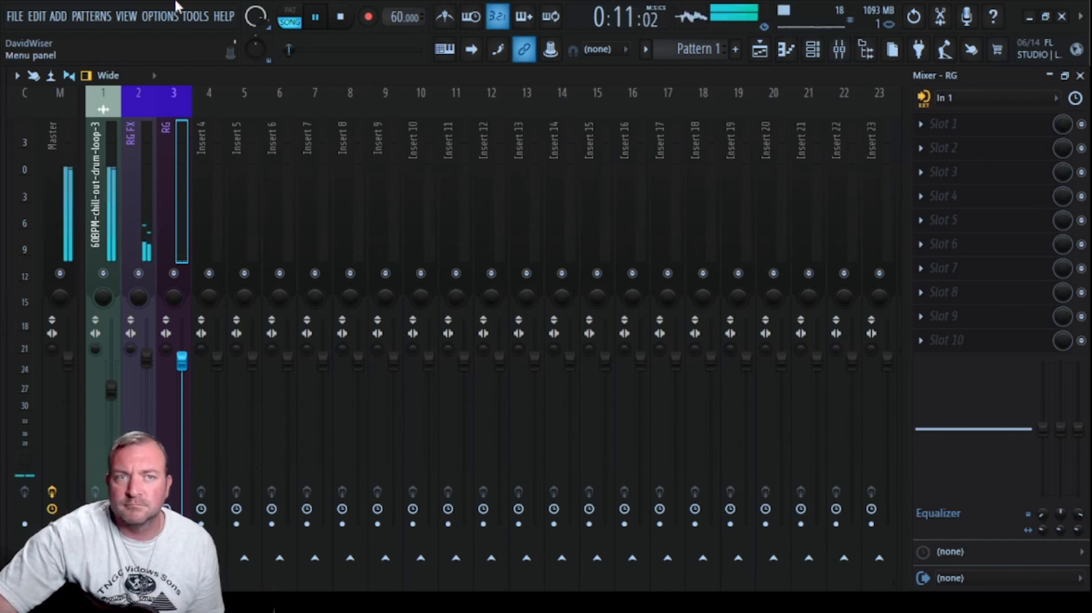
click(340, 16)
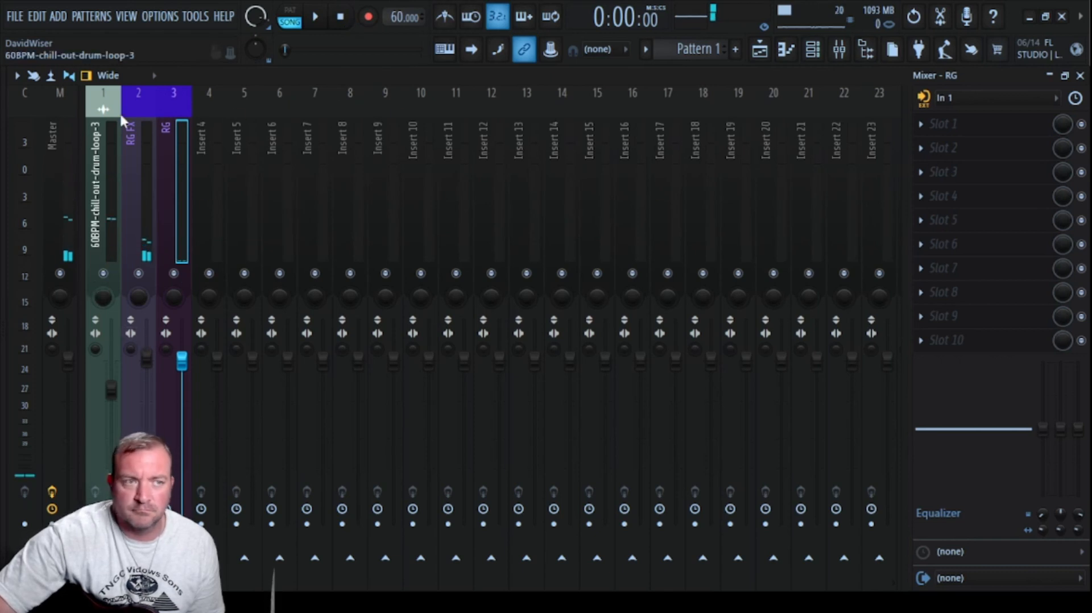
click(91, 113)
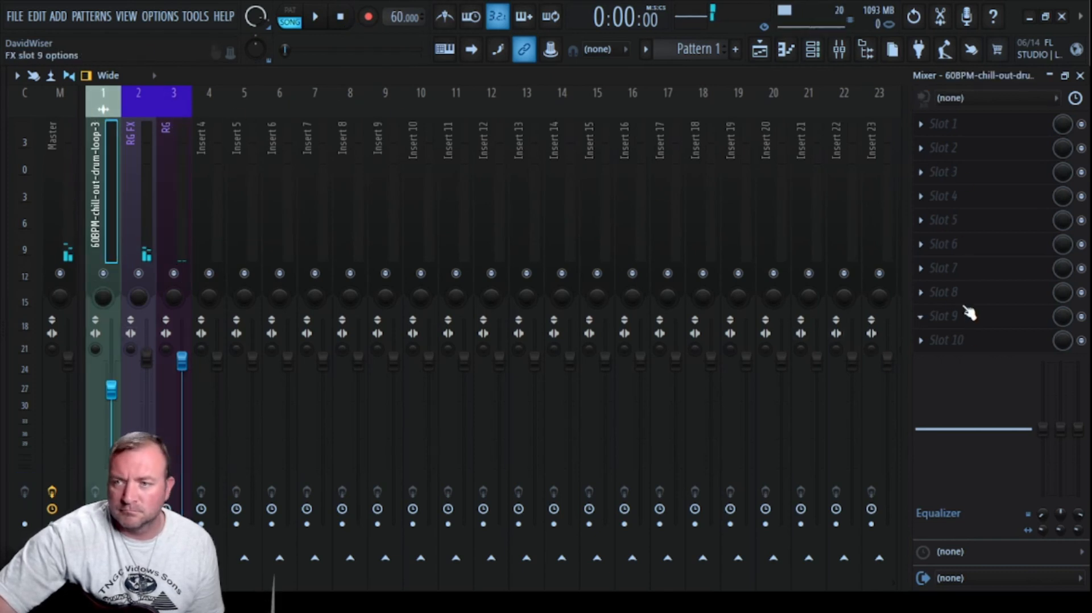
Close the mixer and audio clip settings, then record the RG input onto Track 2 over the drum loop for about 16 bars
click(1080, 76)
click(563, 253)
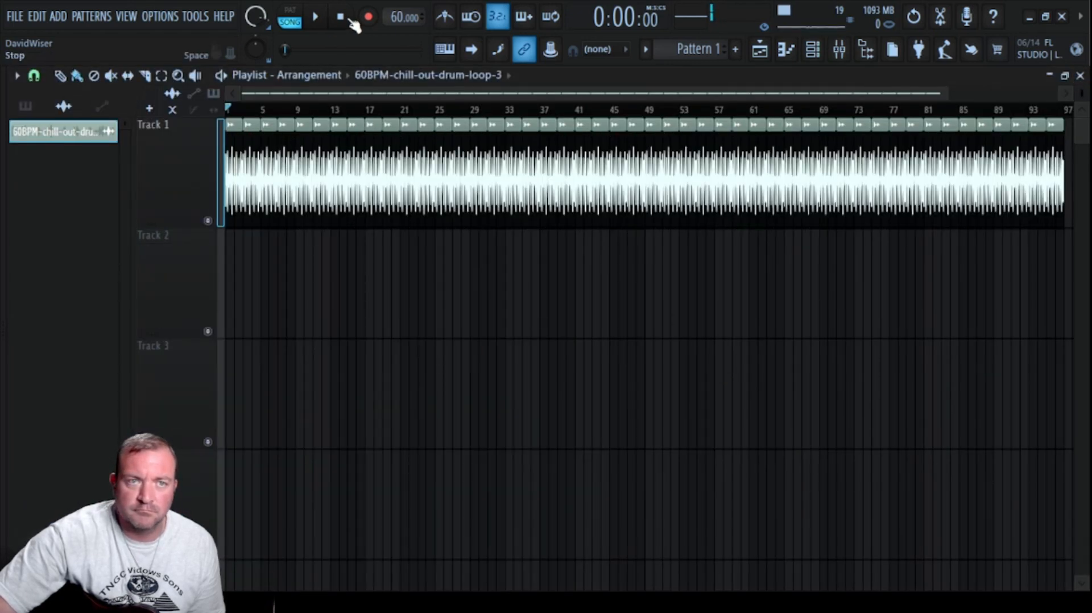
click(369, 18)
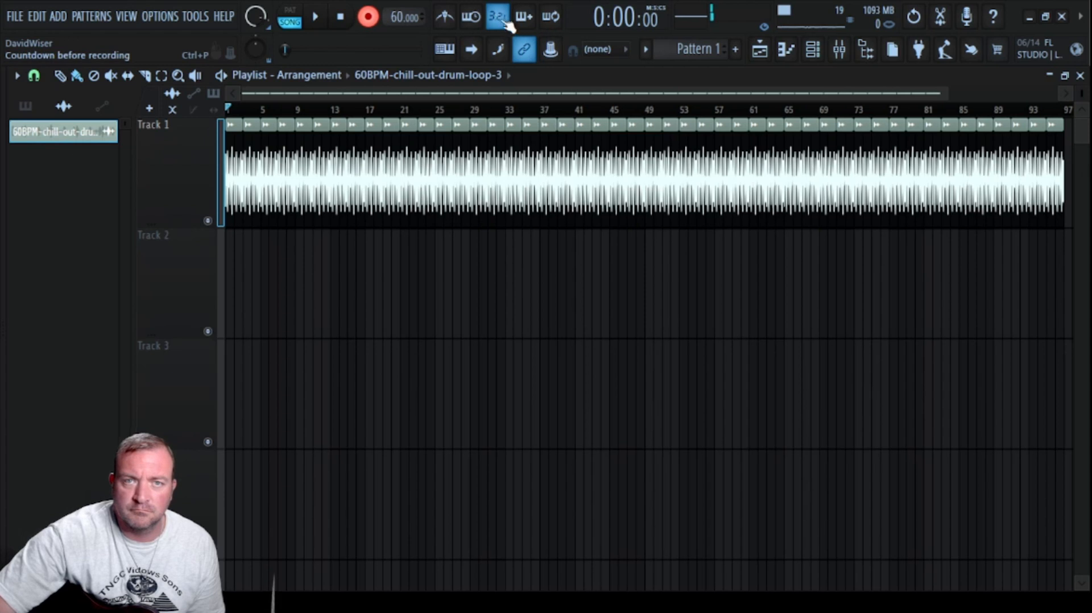
click(316, 22)
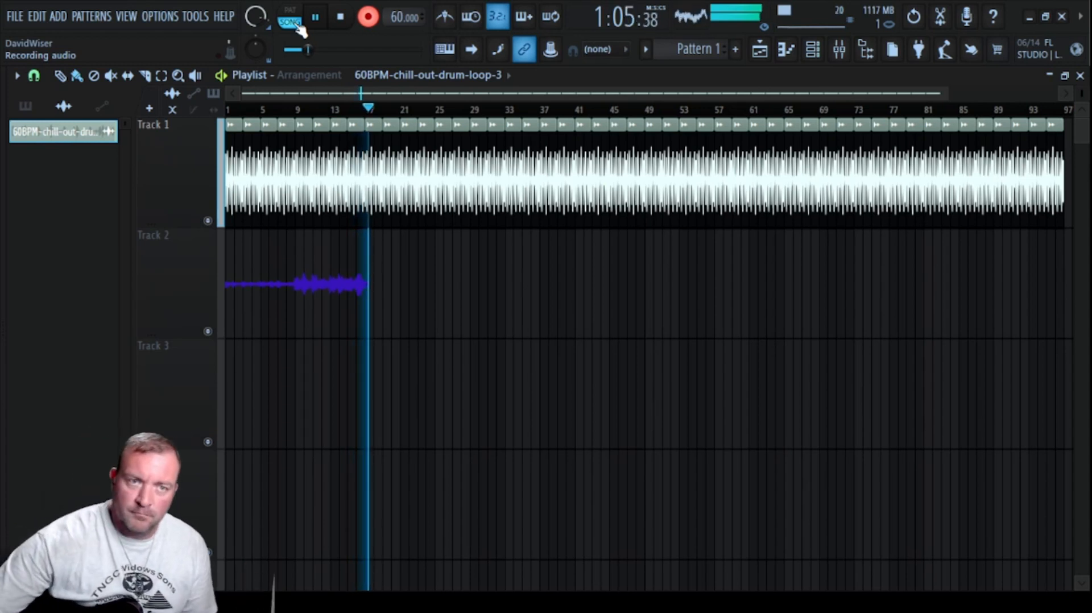
click(340, 16)
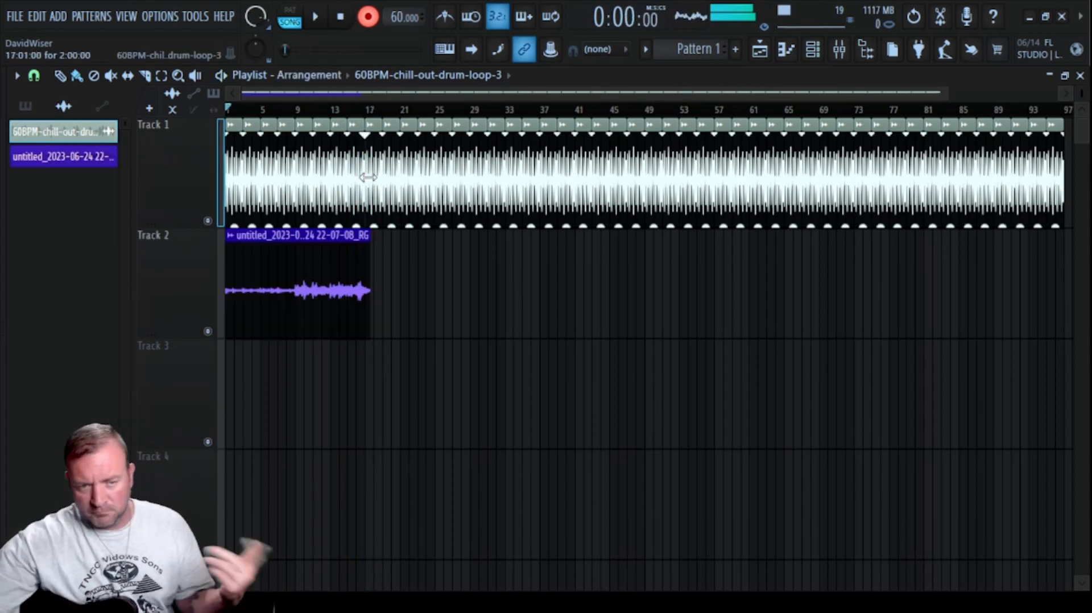
scroll(251, 285, up, 5)
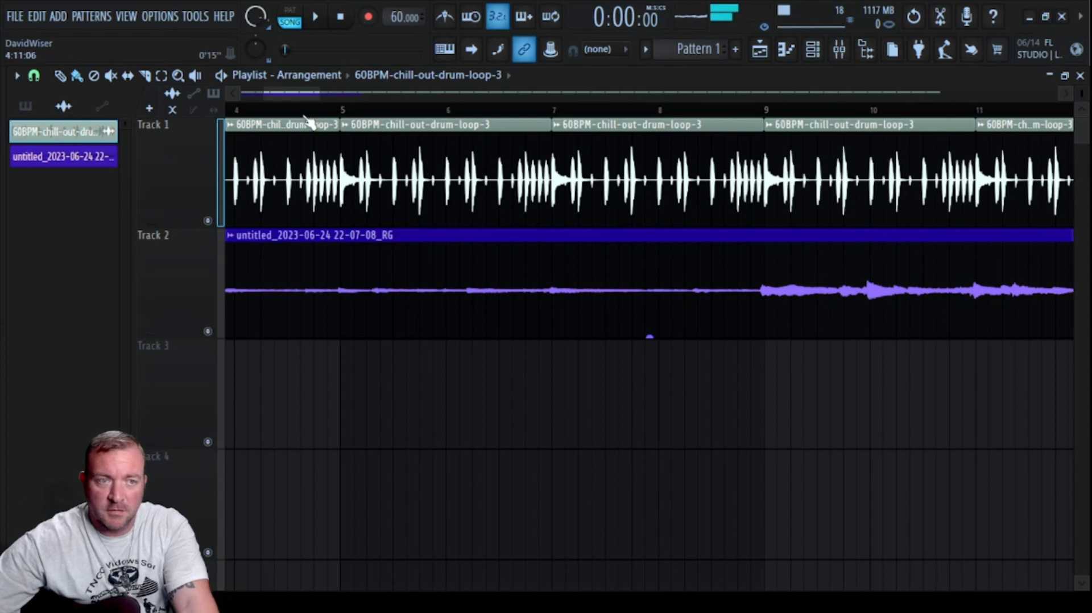
Play the opening bars and compare the start of the recorded guitar clip on Track 2 with the drum loop
scroll(574, 316, down, 3)
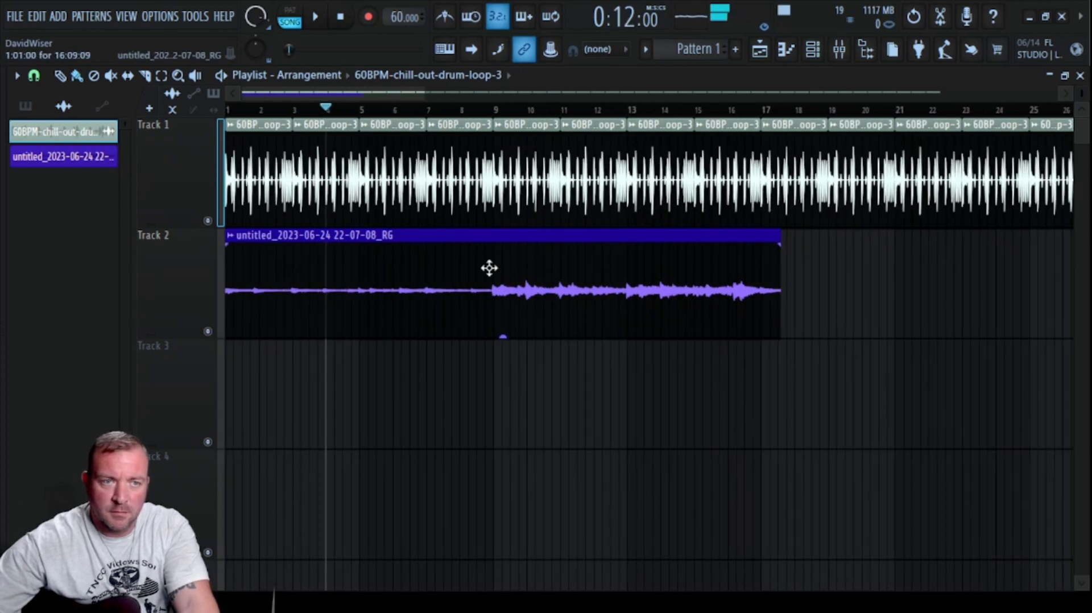
key(space)
scroll(161, 282, up, 5)
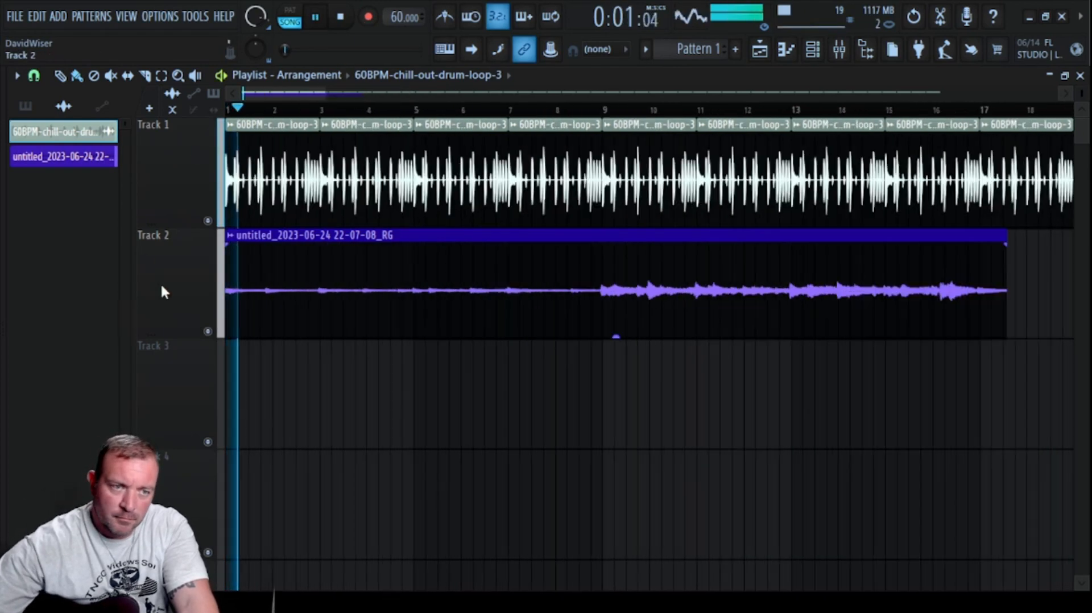
scroll(169, 251, up, 2)
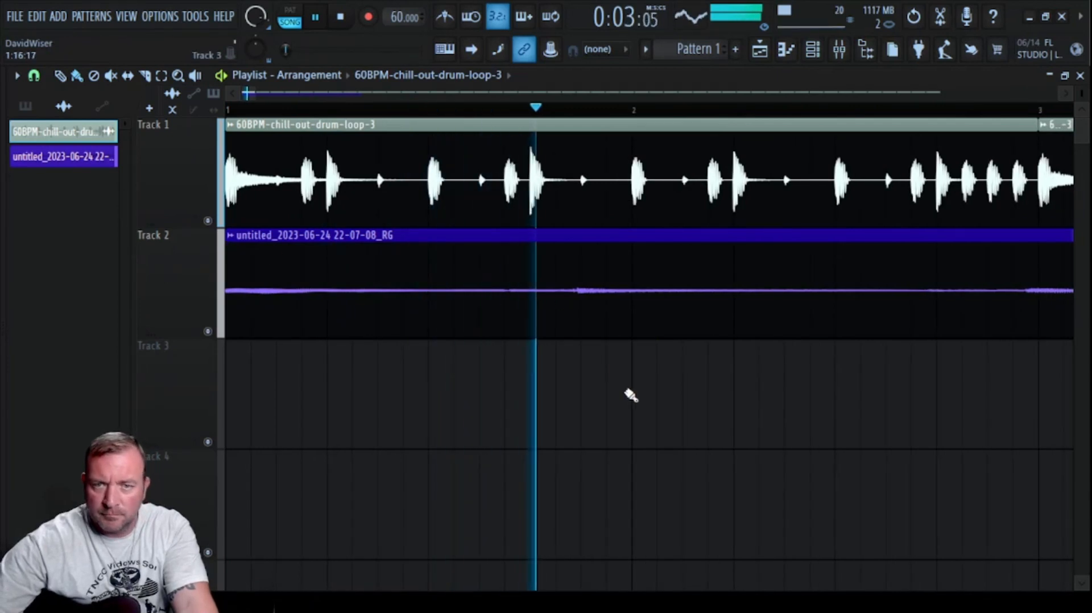
key(space)
Select the guitar clip on Track 2, shift it slightly later so it starts at 1:01:05, and start playback
click(616, 302)
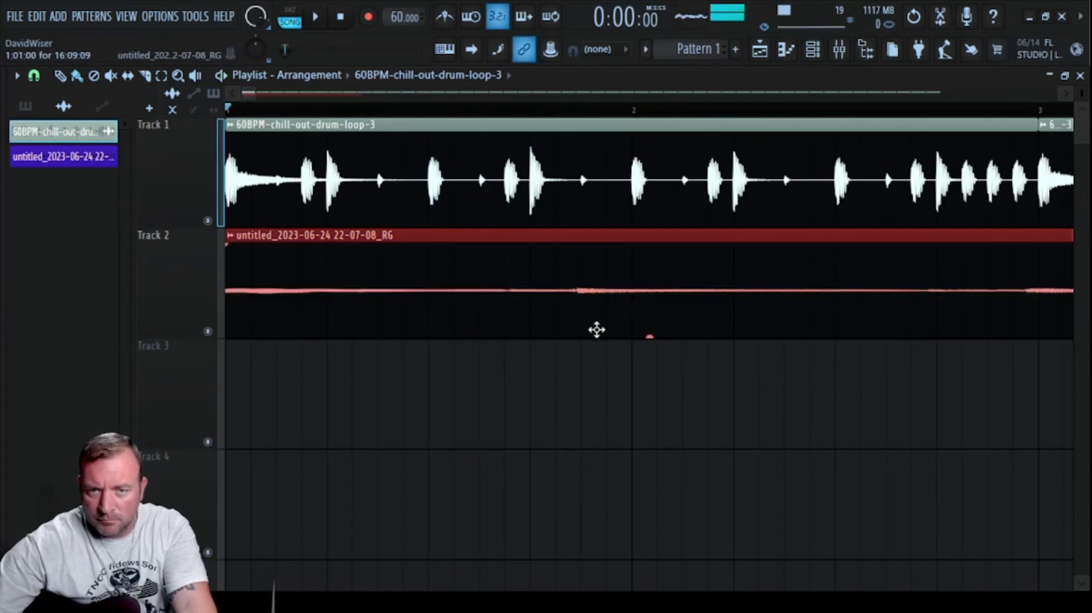
scroll(543, 322, up, 2)
scroll(544, 322, up, 2)
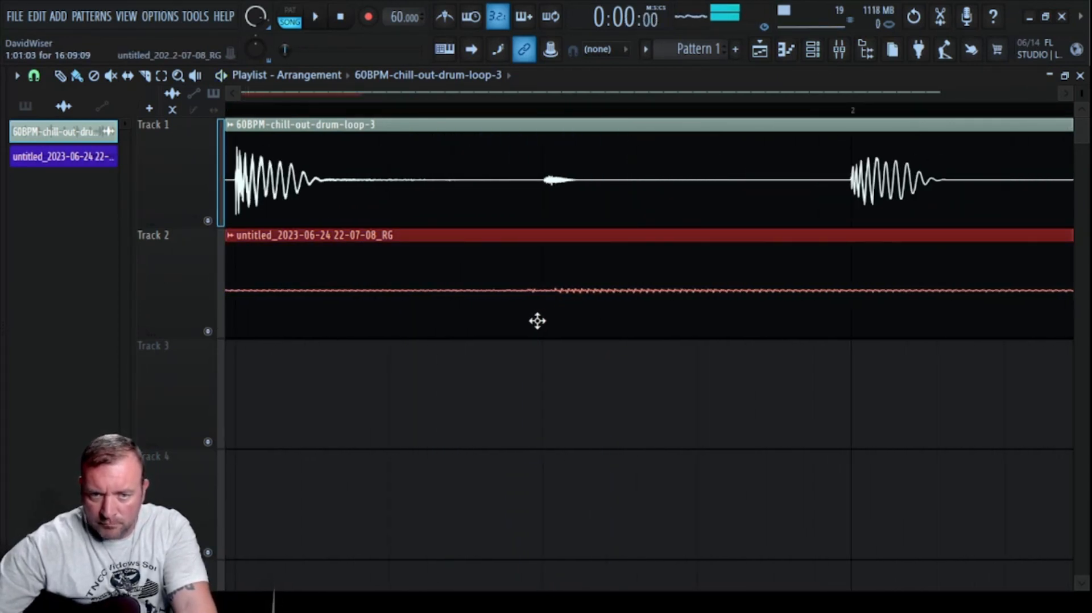
key(space)
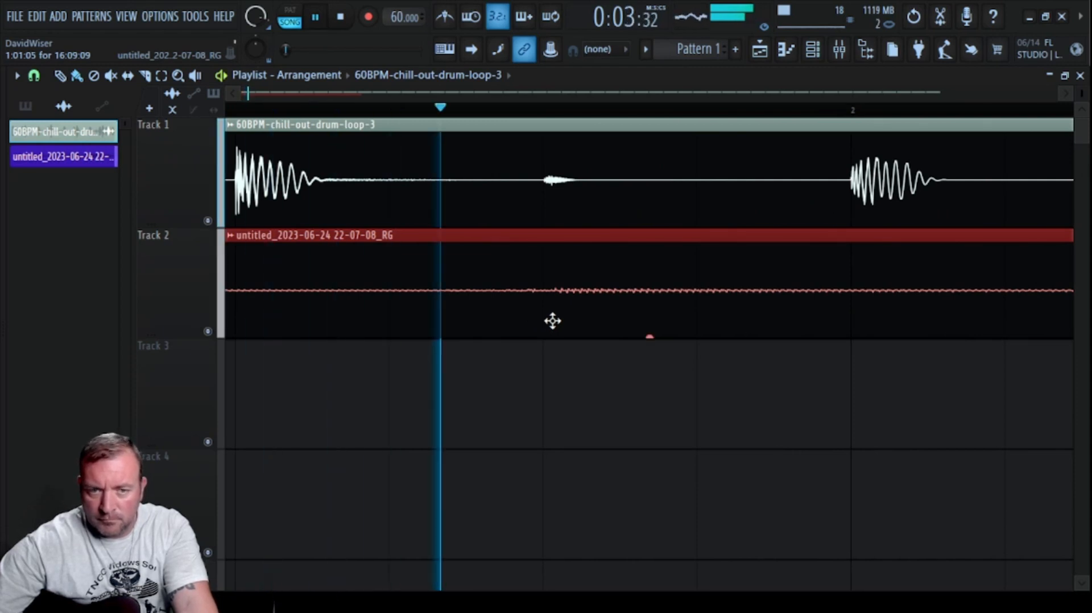
Examine how the guitar note onsets align with the drum hits from bar 2 to bar 9 during playback, and stop playback
scroll(483, 335, down, 4)
scroll(429, 350, down, 4)
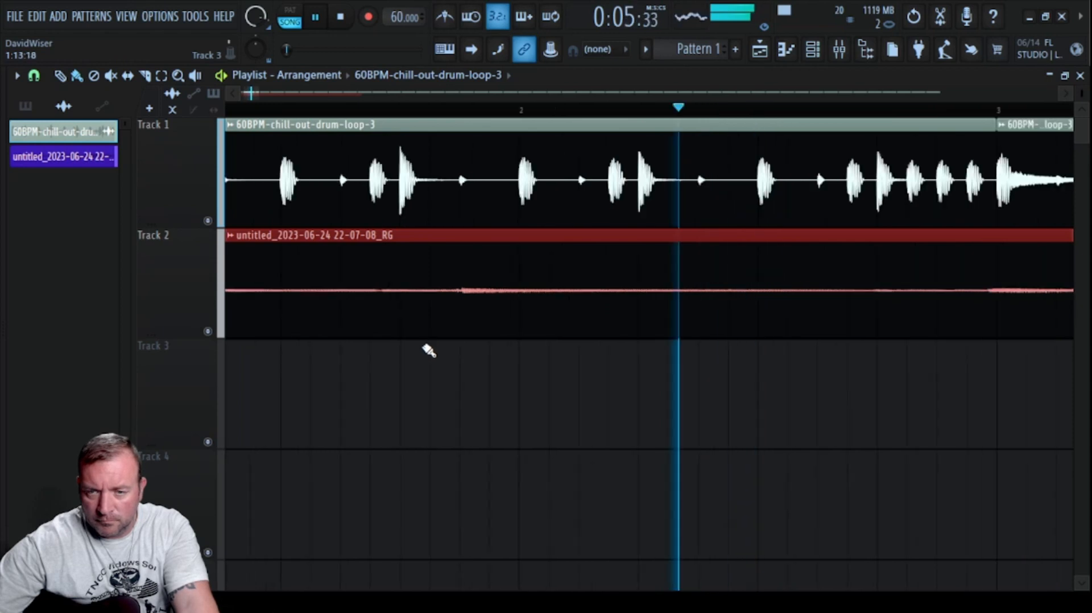
scroll(468, 358, up, 3)
scroll(585, 341, up, 2)
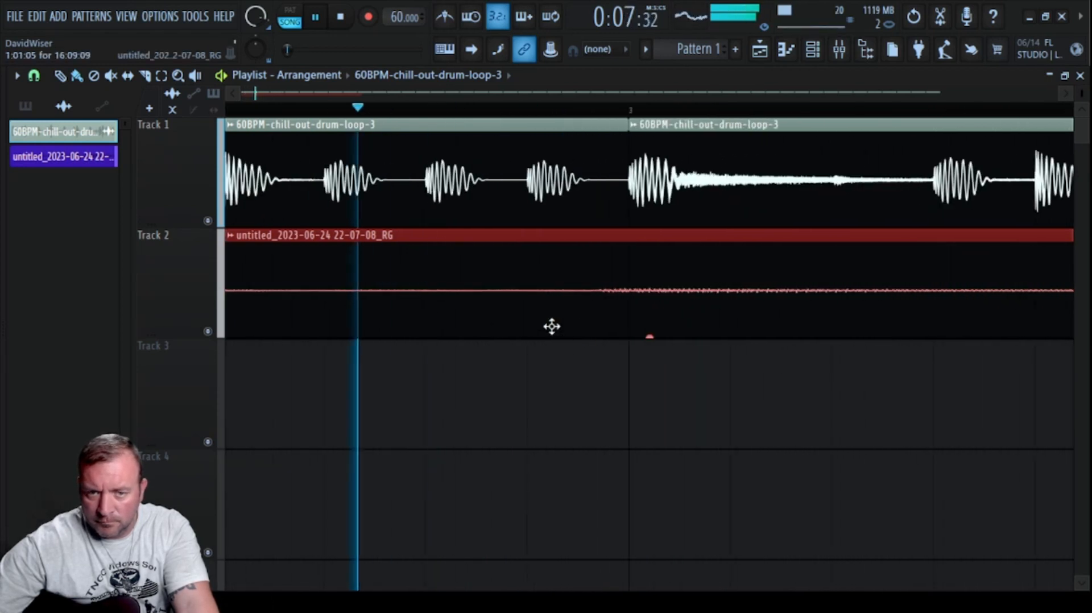
scroll(554, 335, down, 2)
scroll(538, 336, down, 3)
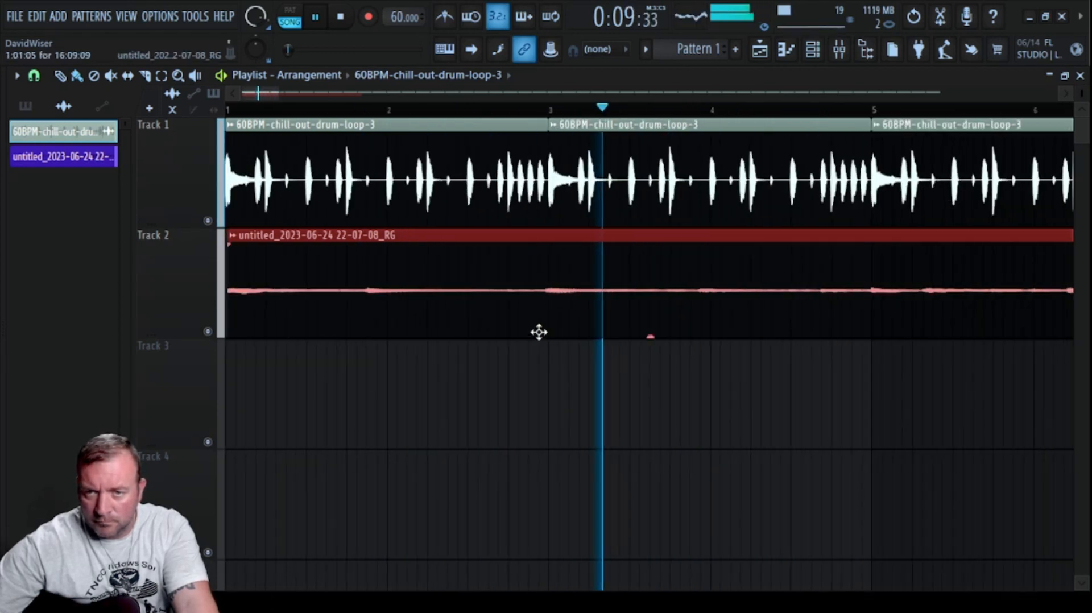
scroll(455, 343, up, 4)
scroll(438, 333, up, 3)
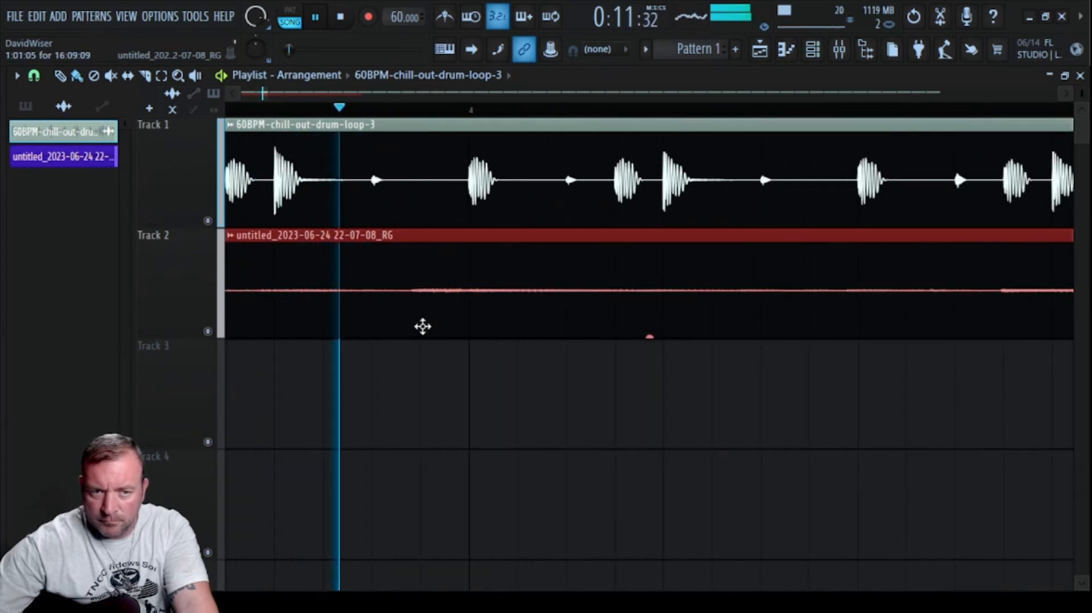
scroll(495, 313, down, 3)
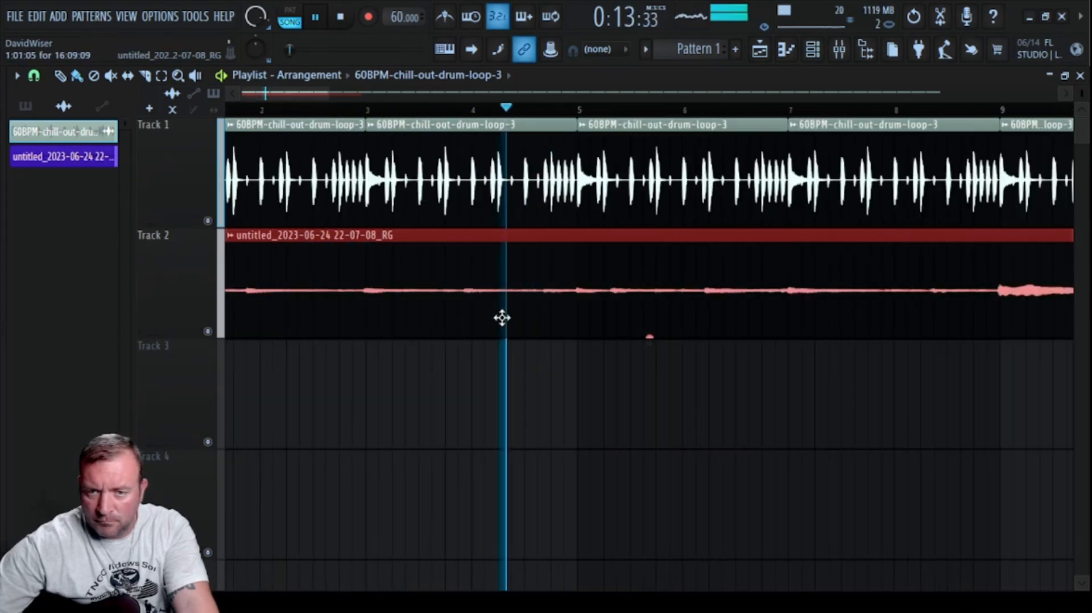
scroll(790, 316, up, 2)
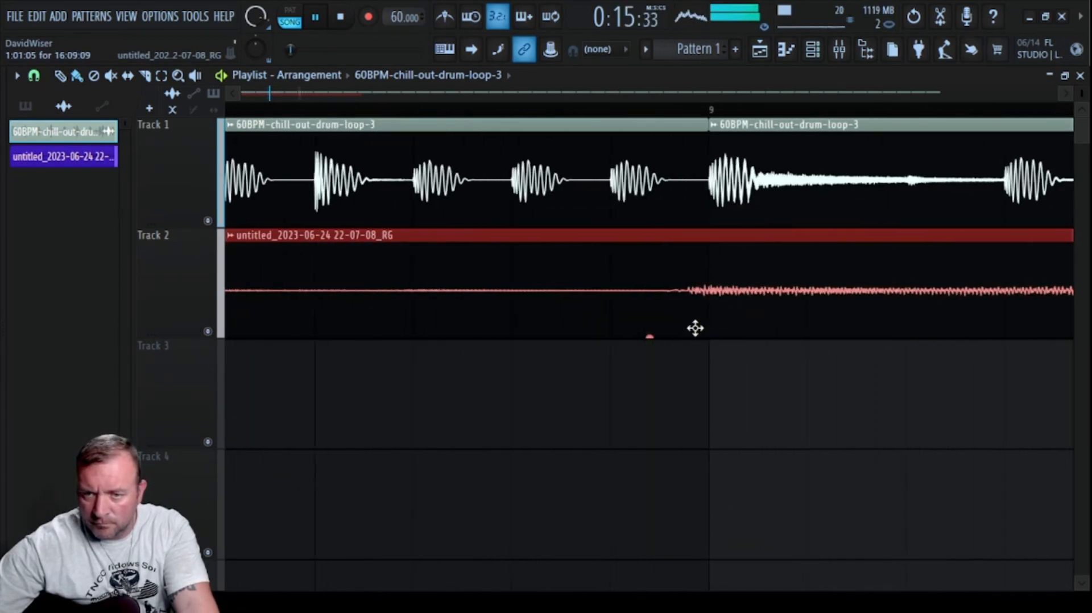
key(space)
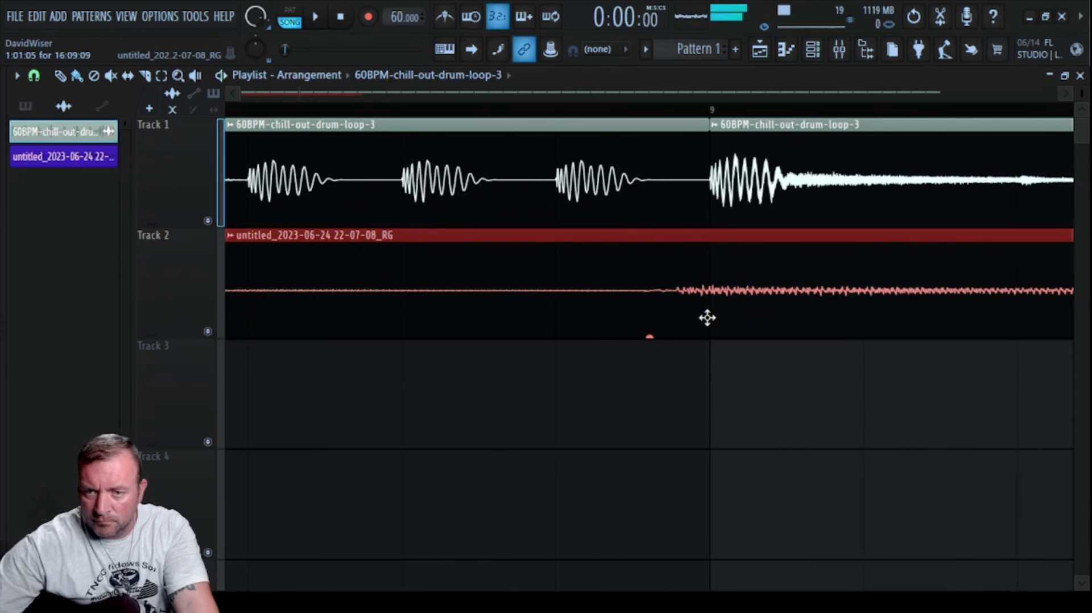
Shift the guitar clip later until its louder section begins at bar 9, and slice the clip there
scroll(707, 317, down, 3)
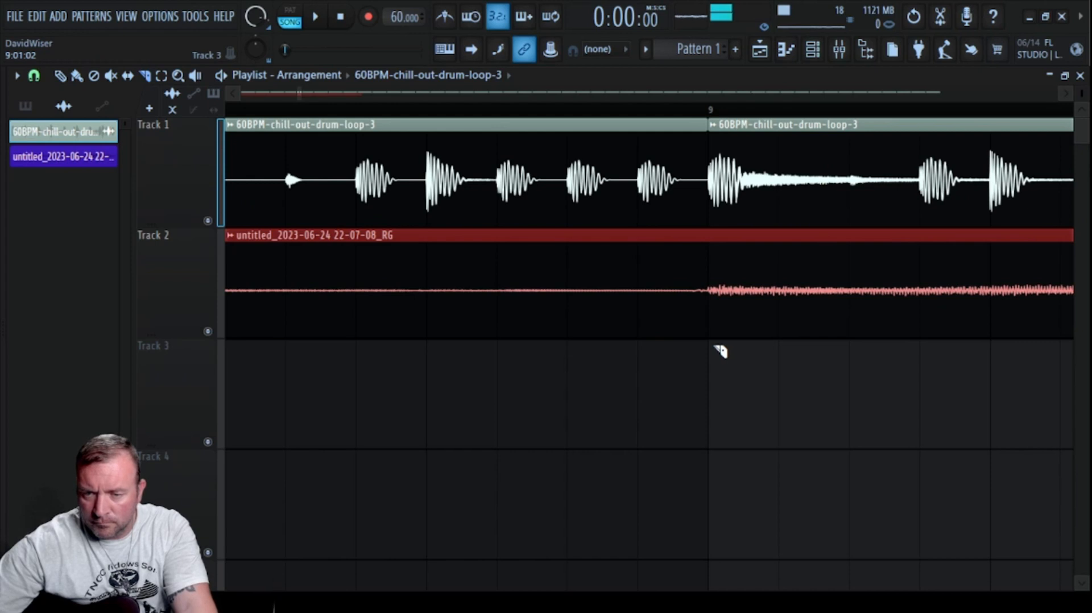
key(space)
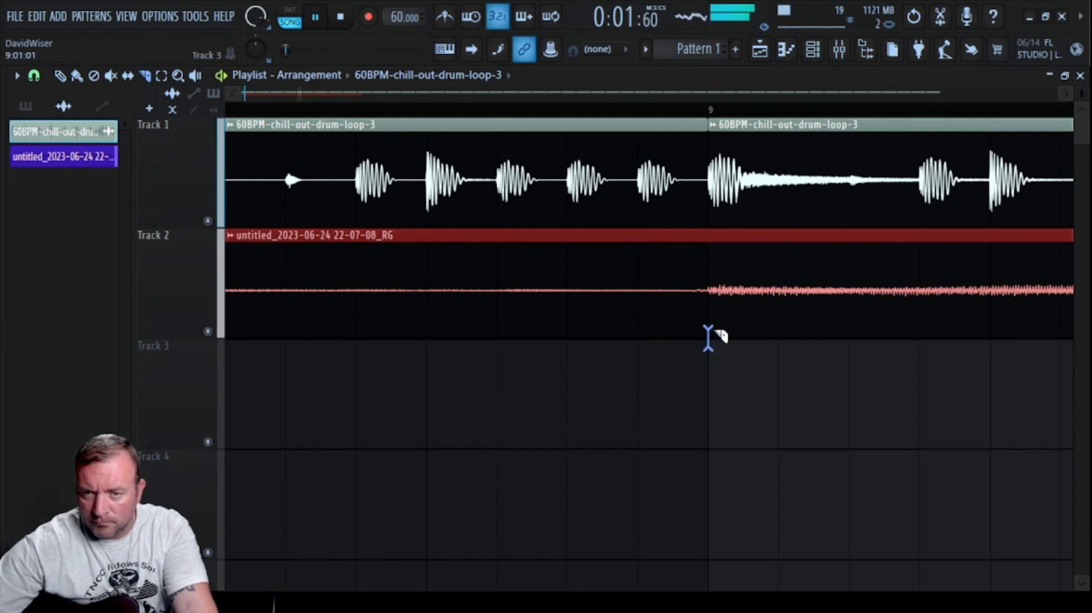
drag(723, 252, 704, 309)
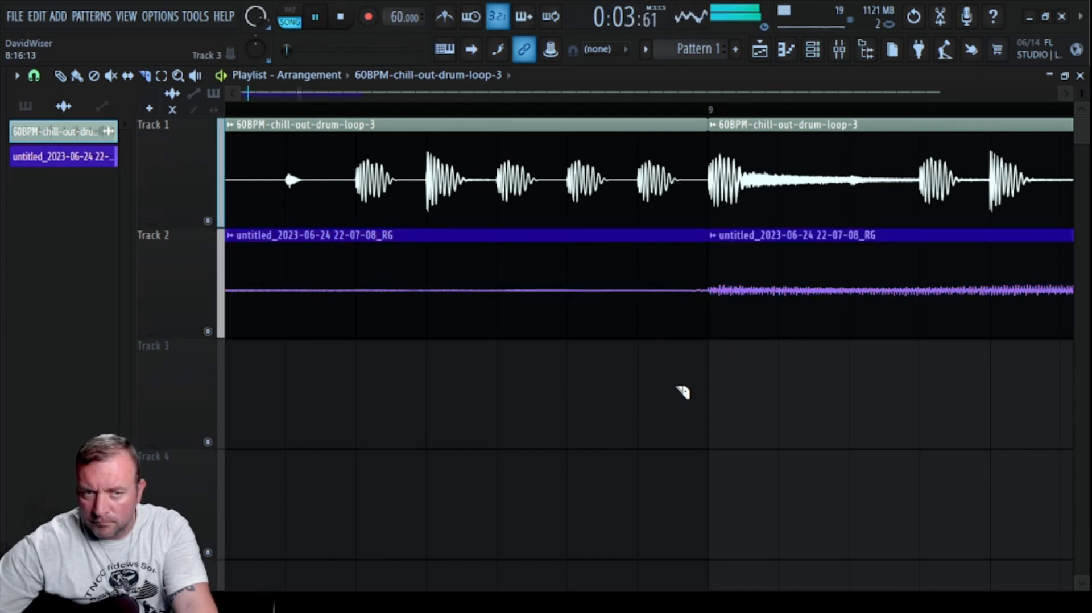
key(space)
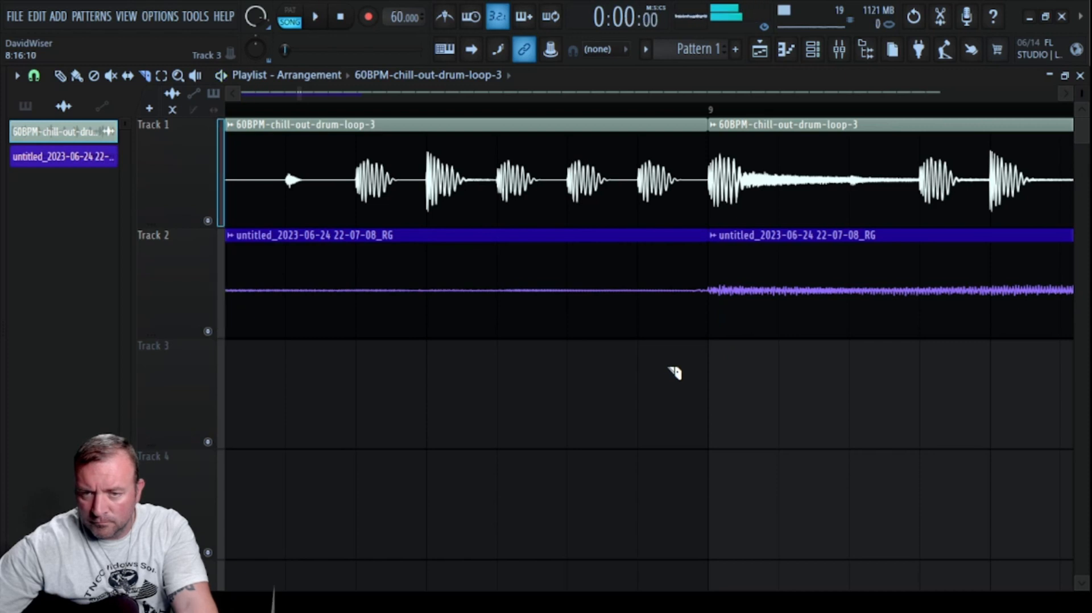
Select both guitar clips on Track 2, shift them slightly earlier so the first starts at 1:01:06, and check with brief playback
drag(671, 370, 717, 359)
scroll(707, 380, up, 5)
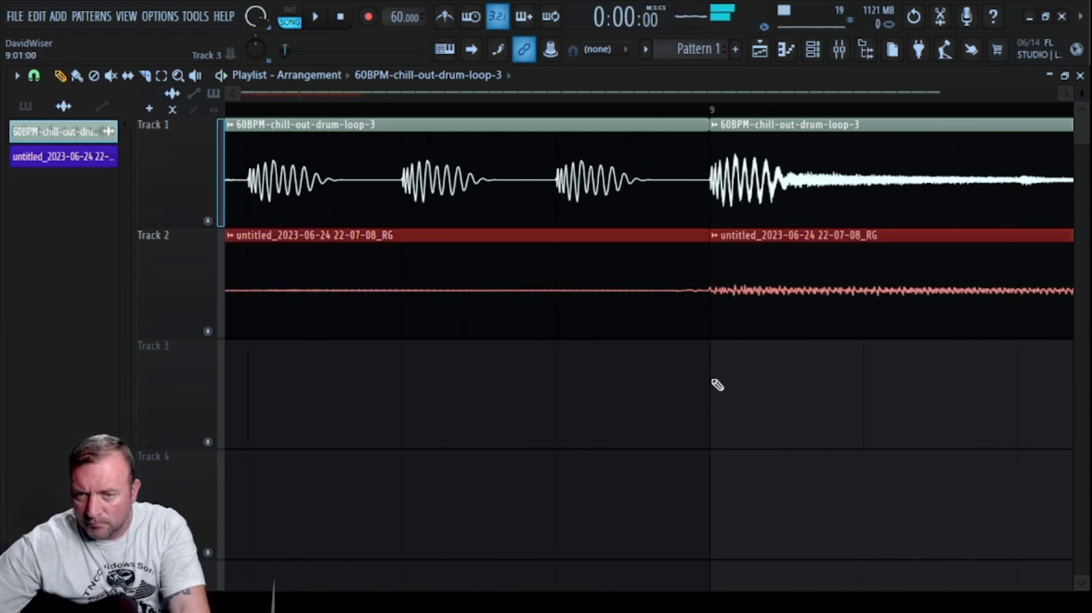
scroll(731, 395, down, 4)
key(space)
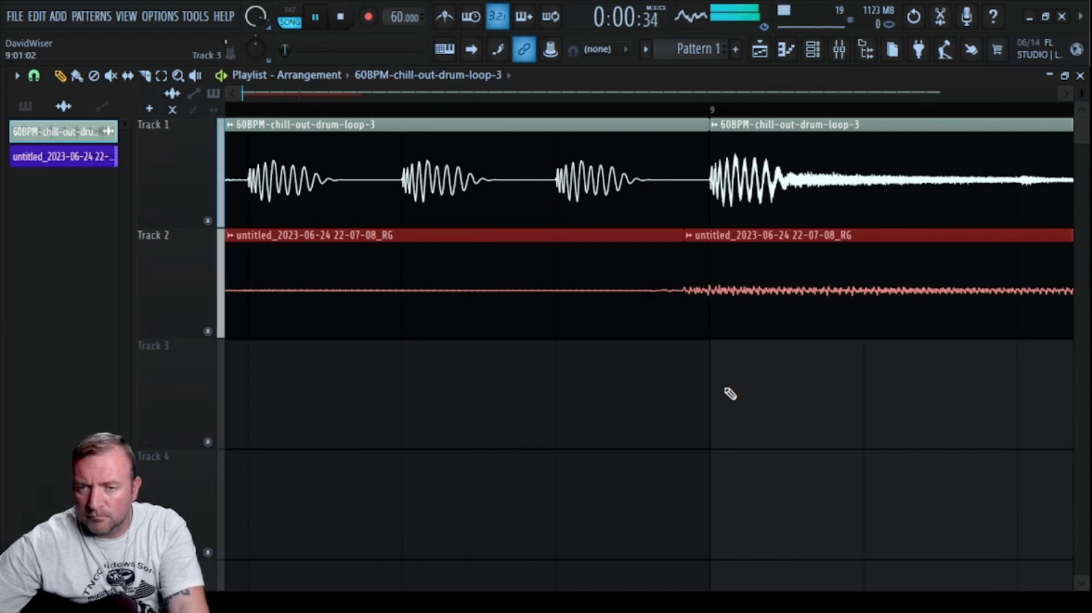
scroll(730, 393, down, 8)
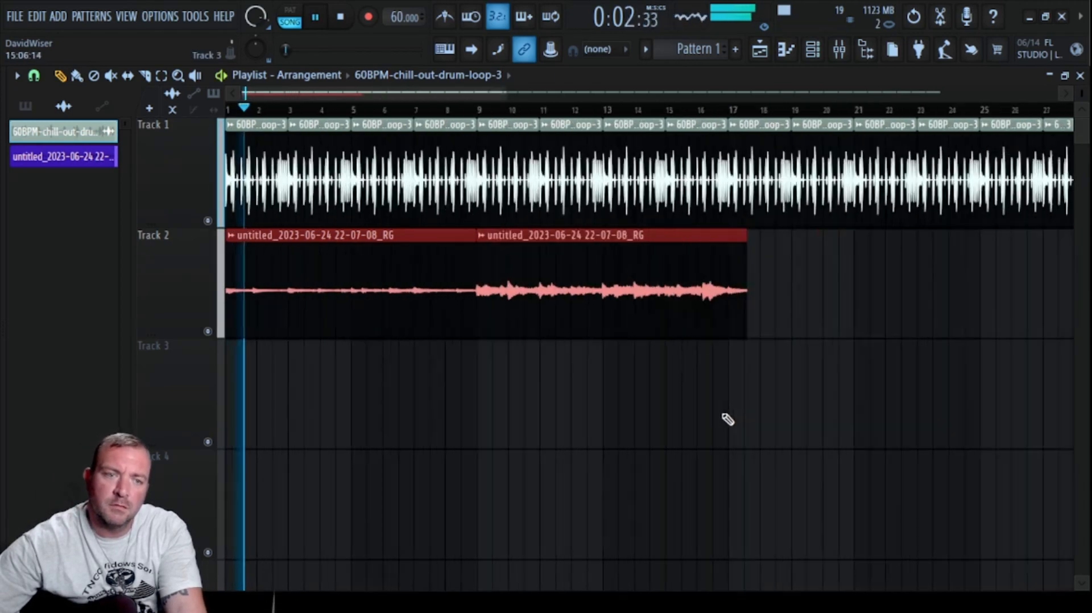
key(space)
Deselect the guitar clips and add a fade-in of about 1.208 seconds to the start of the first one
drag(233, 244, 221, 240)
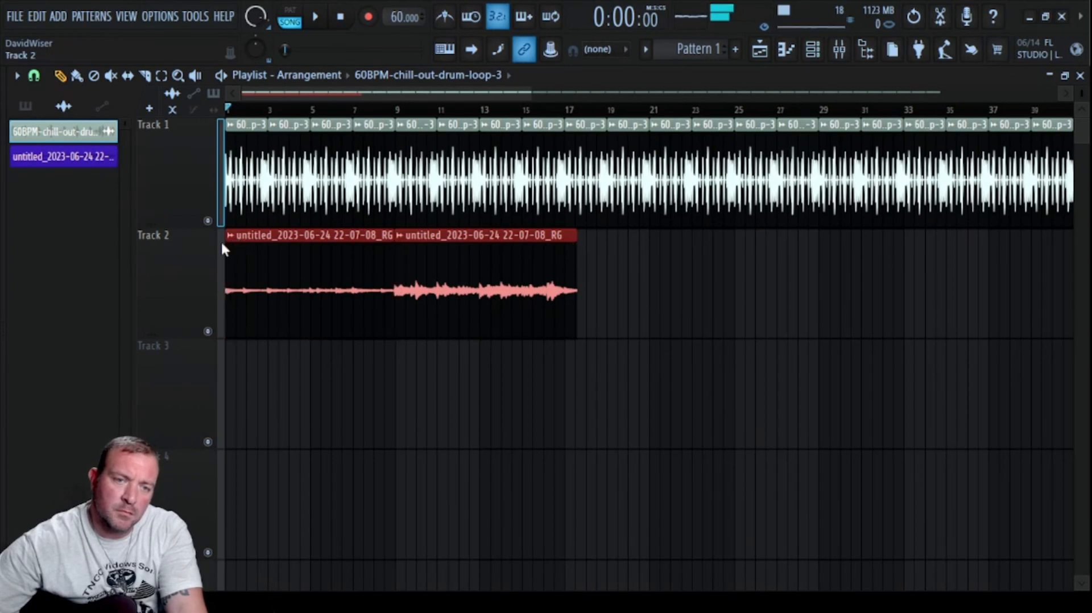
click(265, 378)
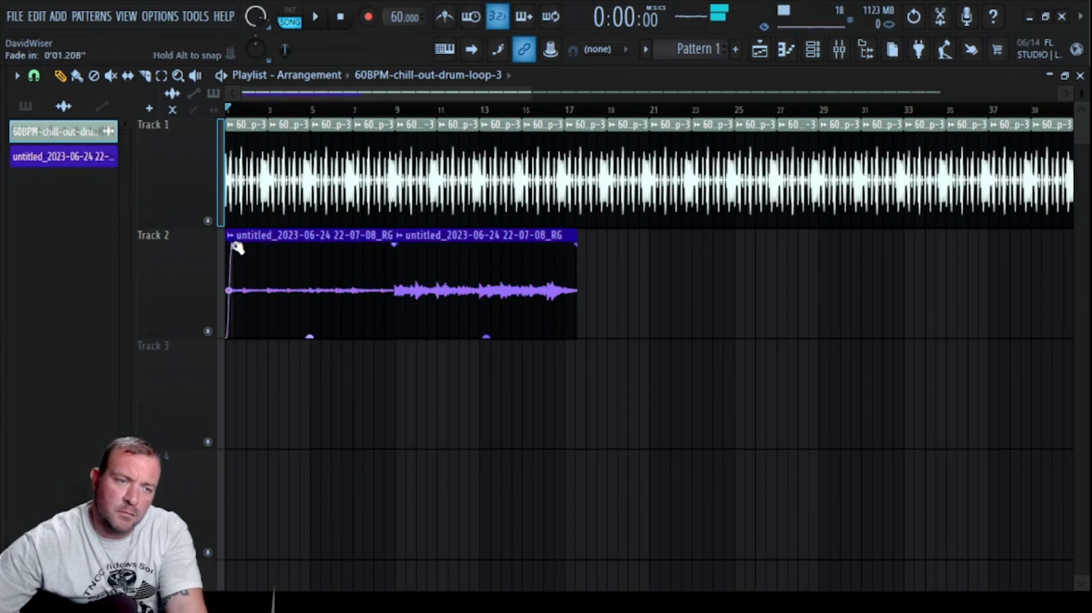
key(space)
key(space)
ctrl+scroll(190, 277, up, 2)
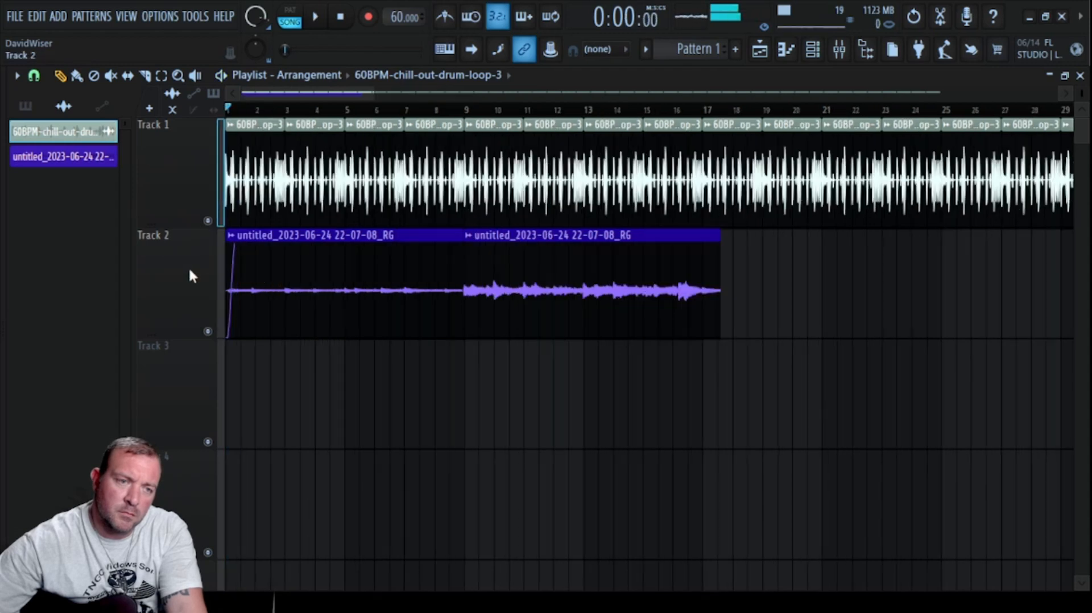
ctrl+scroll(189, 261, up, 5)
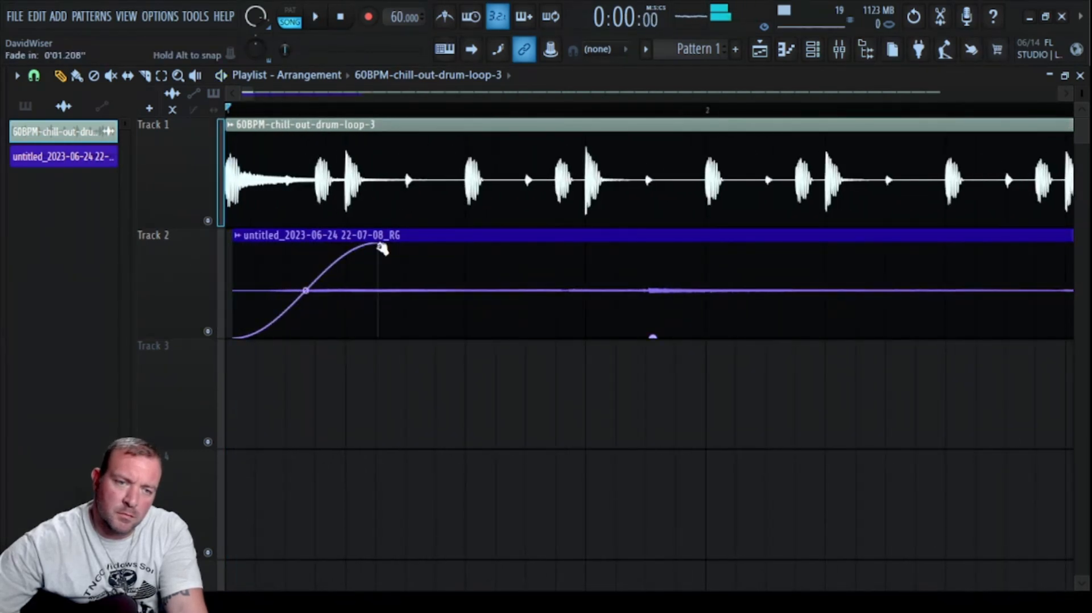
Shorten the first guitar clip's fade-in to a very brief one while playing the song
drag(381, 249, 287, 246)
key(space)
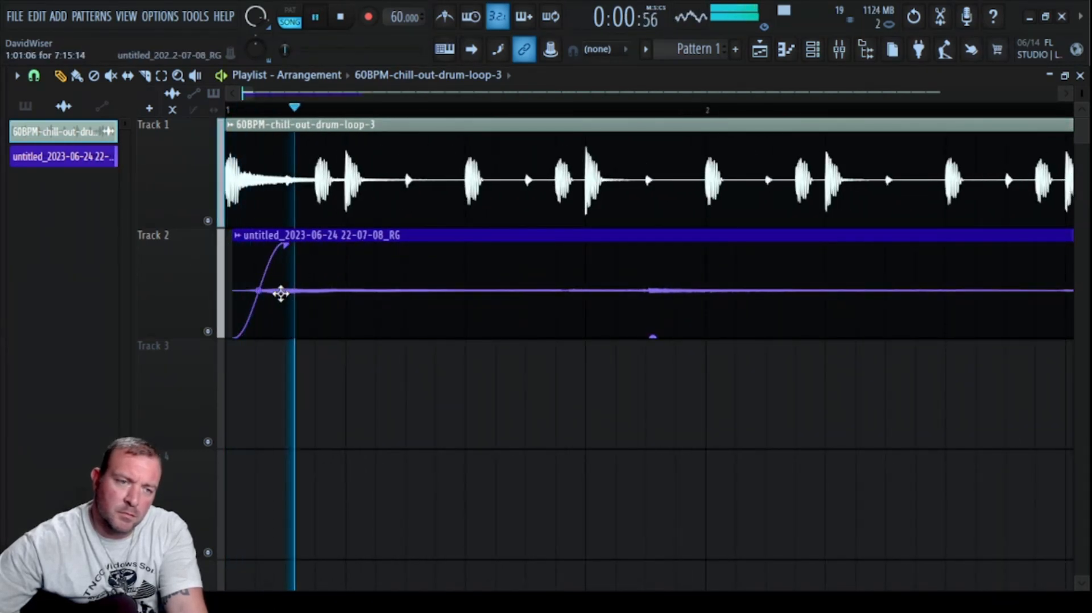
drag(281, 293, 251, 290)
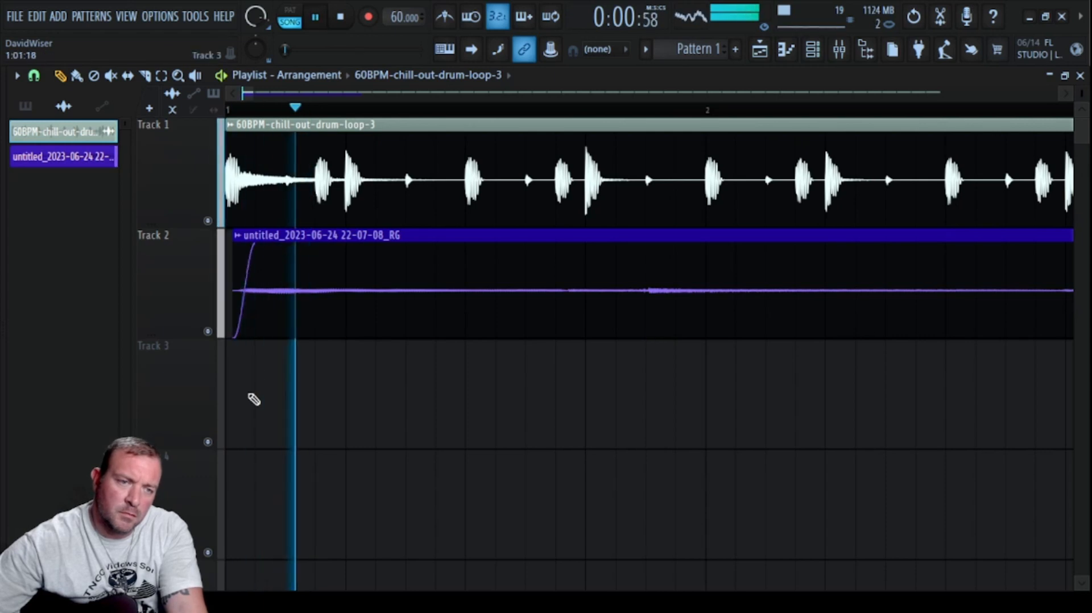
Duplicate the louder guitar clip on Track 2 directly after itself, starting at 17:08:20
scroll(378, 392, down, 5)
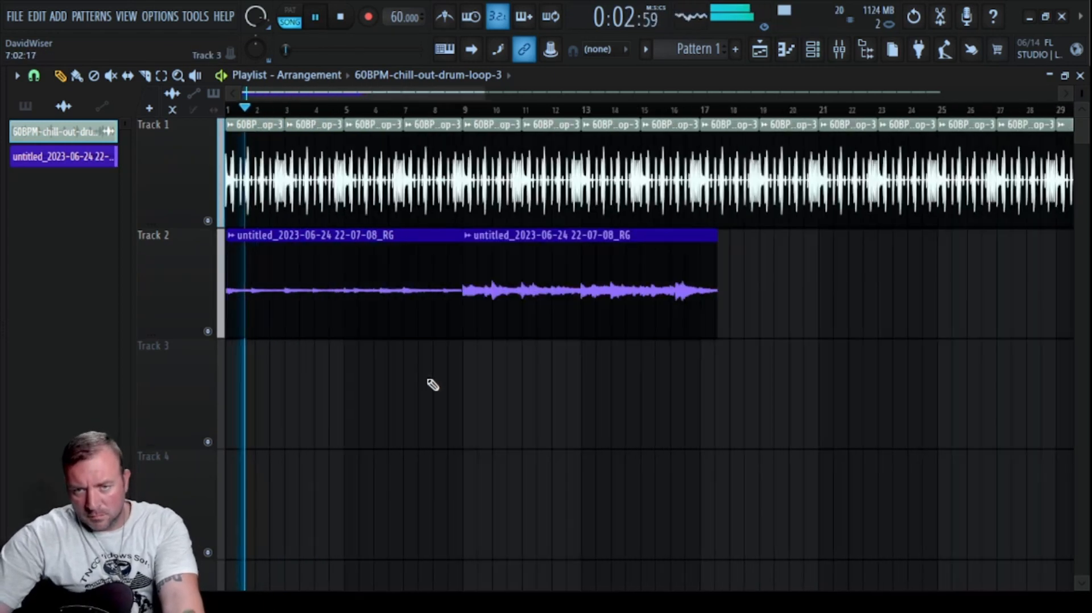
scroll(430, 389, down, 1)
drag(491, 284, 705, 265)
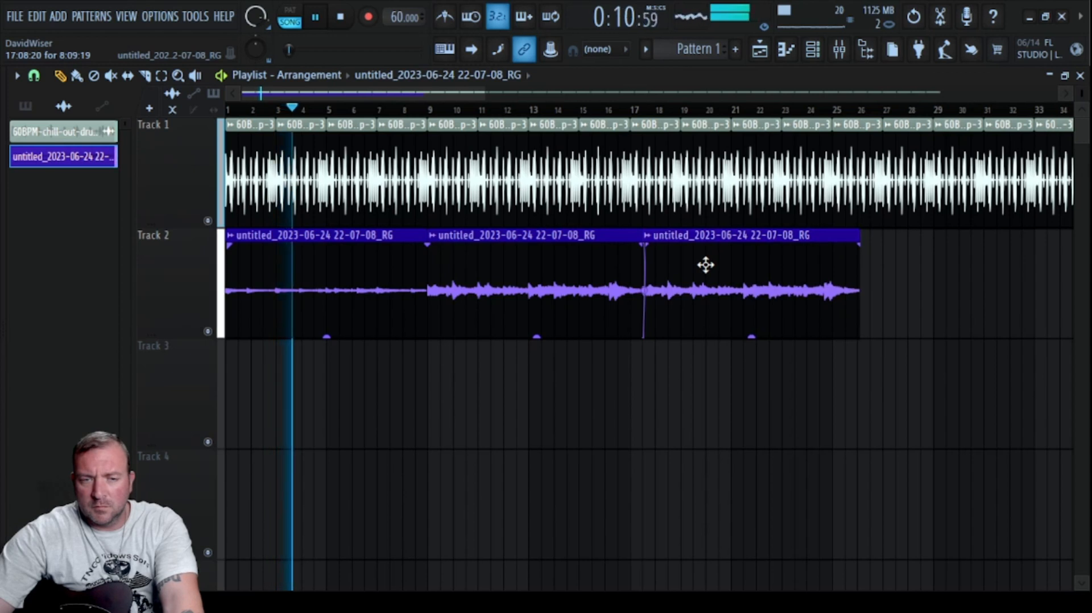
Move both louder guitar clips later so the first starts at 17:08:20, and copy the opening guitar clip to 9:01:06
drag(576, 410, 668, 322)
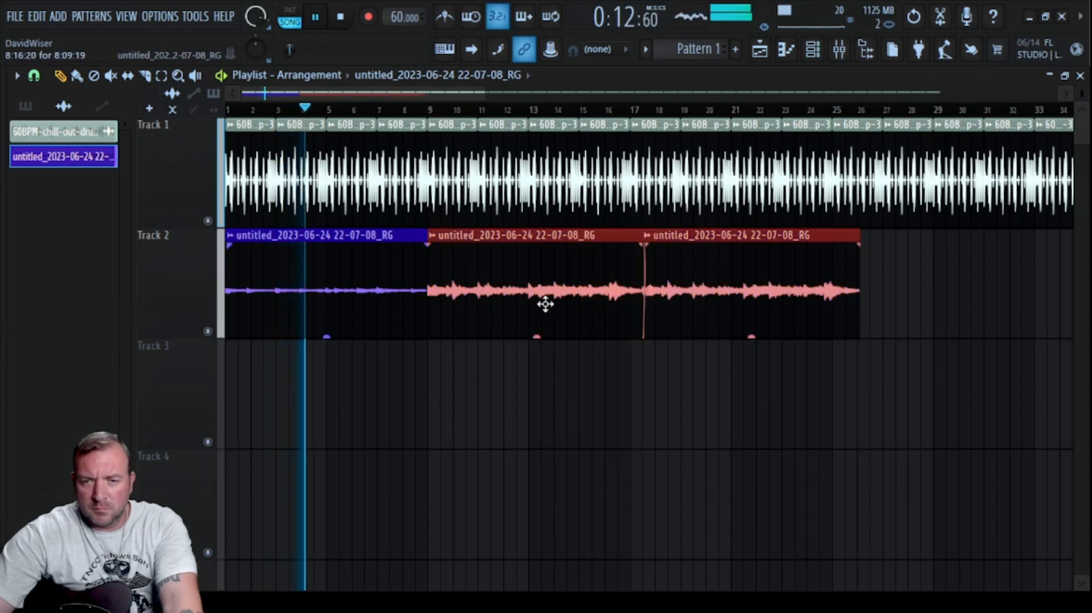
drag(507, 298, 704, 290)
drag(293, 261, 496, 255)
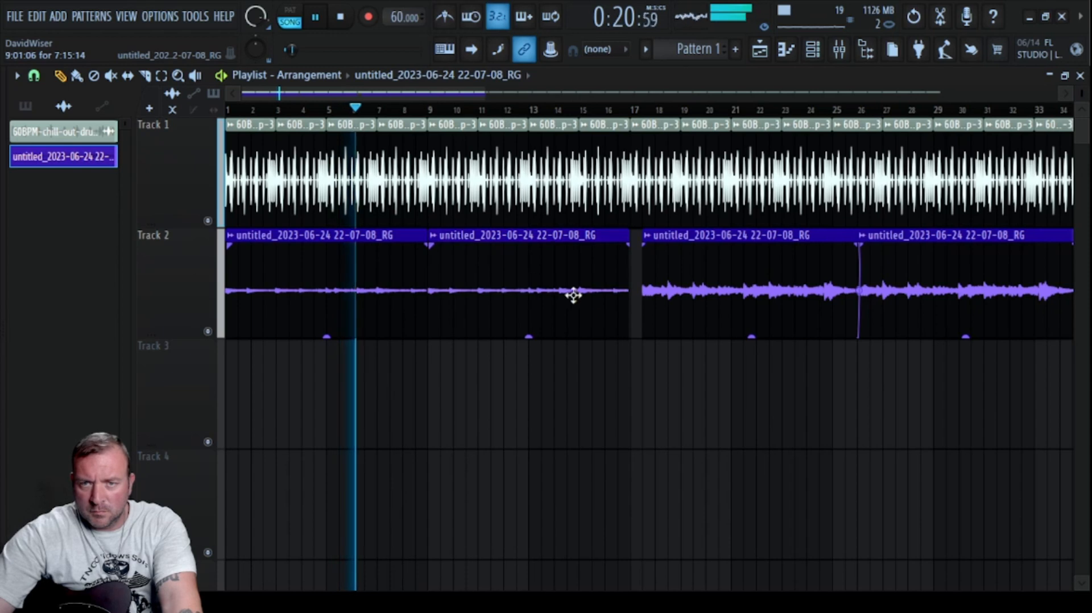
Select the two louder guitar clips and move them earlier to close the gap after the preceding clip near bar 17
scroll(651, 381, up, 4)
scroll(686, 412, down, 5)
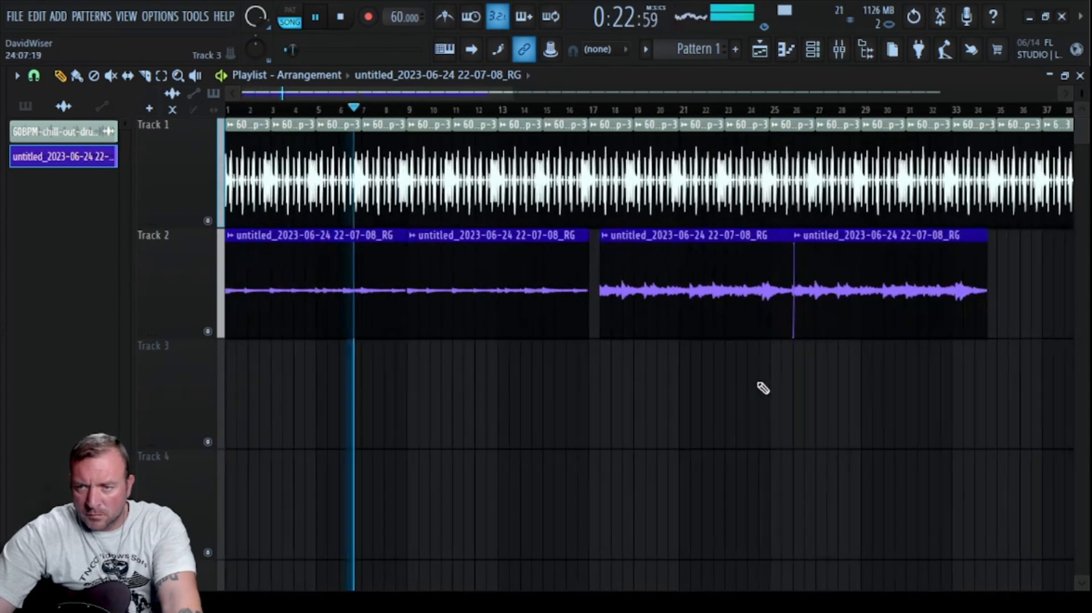
drag(813, 364, 746, 308)
scroll(612, 325, up, 5)
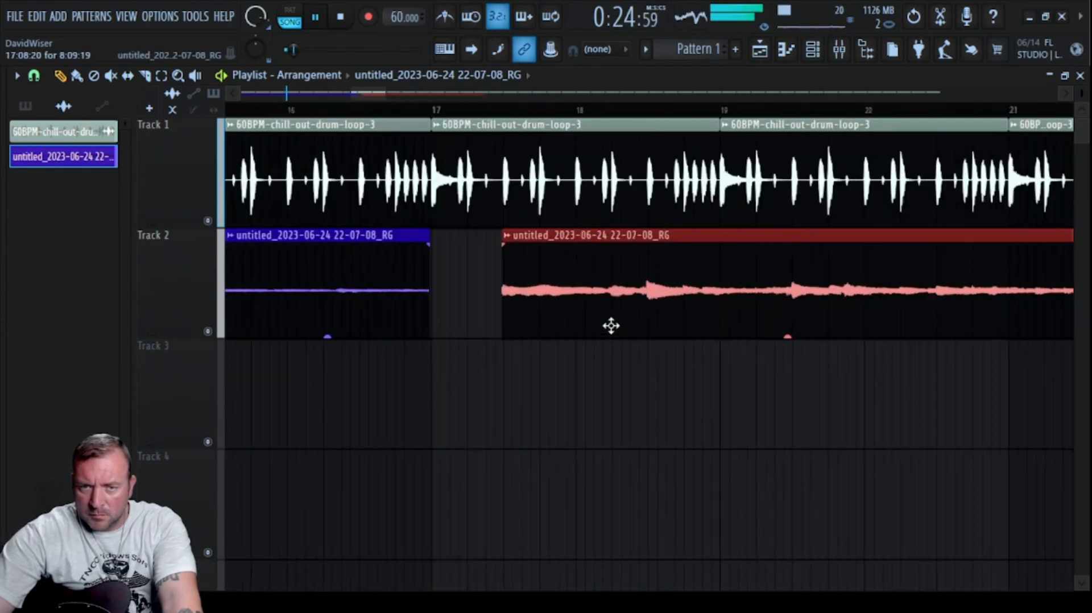
drag(607, 302, 468, 294)
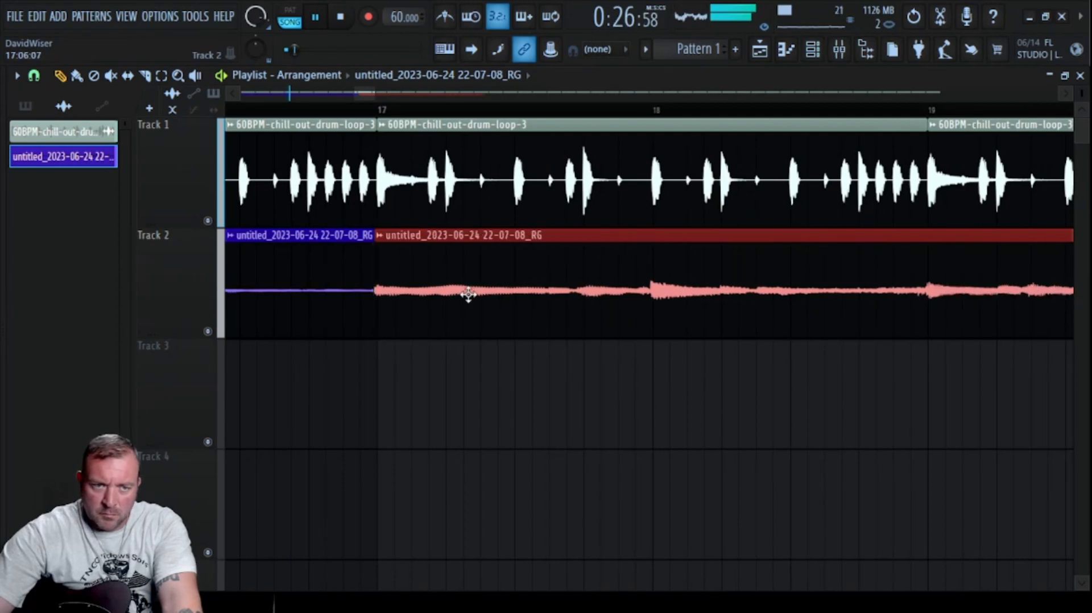
scroll(476, 396, down, 8)
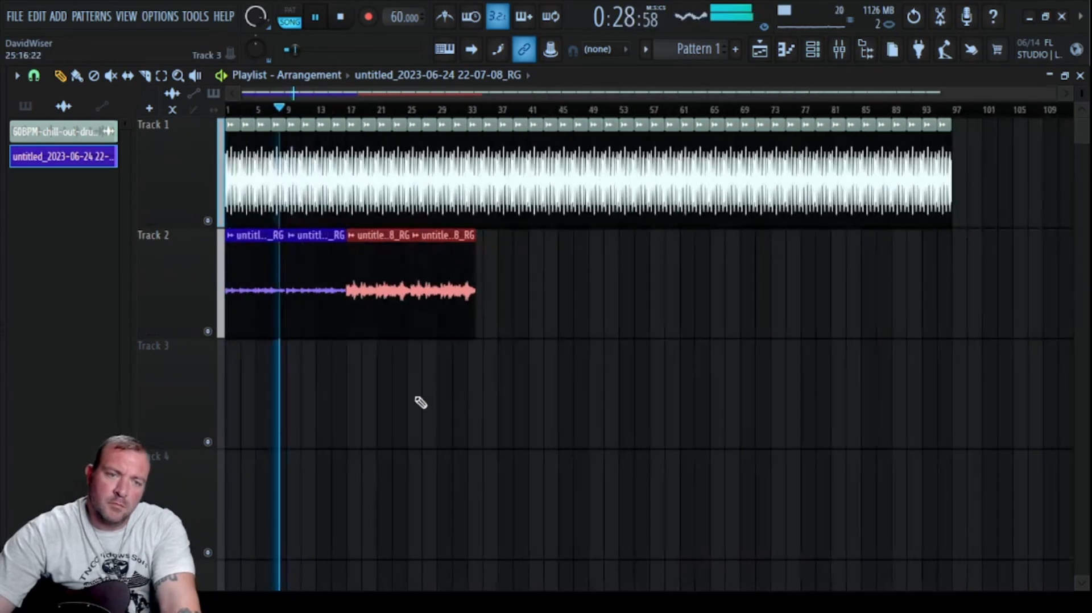
Duplicate the four guitar clips on Track 2 starting at 34:01:06, and delete the drum loop clips that extend past bar 67
click(417, 401)
drag(327, 383, 245, 292)
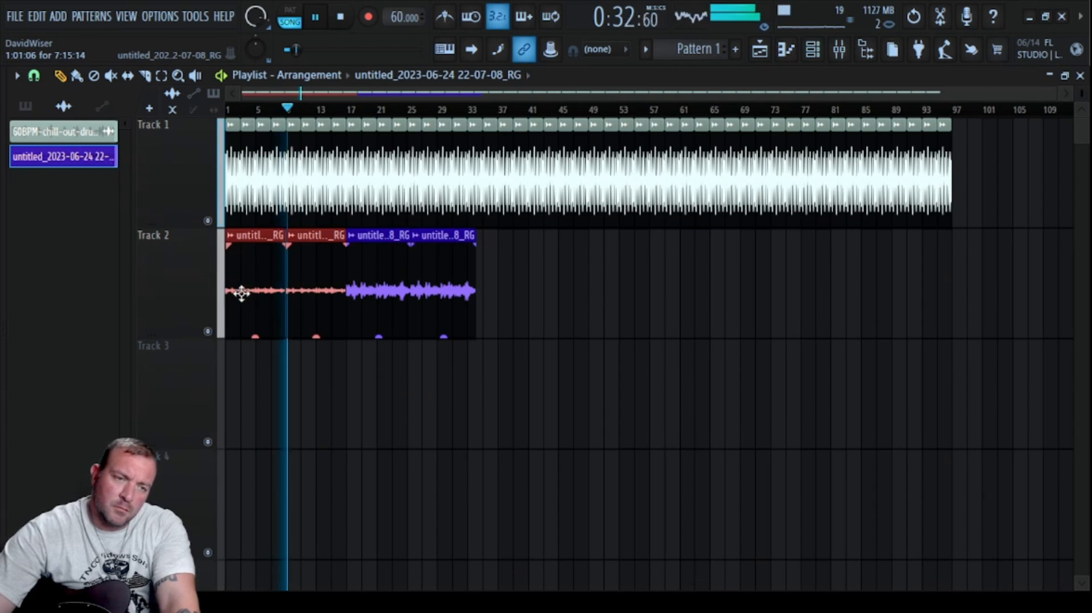
drag(490, 447, 495, 287)
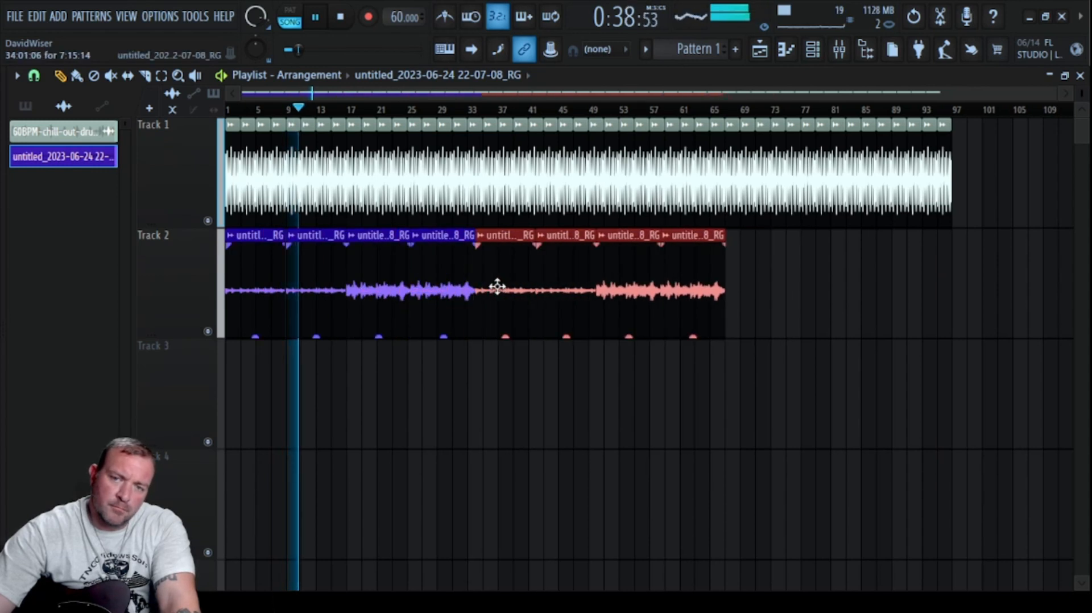
click(616, 415)
drag(735, 220, 952, 185)
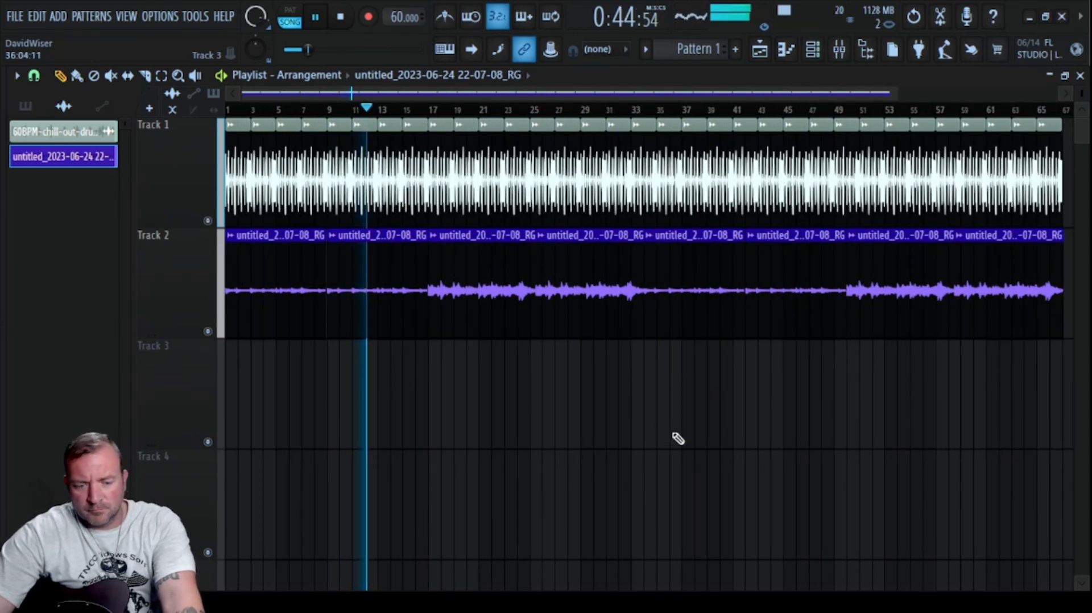
Stop playback, disarm the RG mixer track for recording and set its audio input to none
click(846, 59)
key(space)
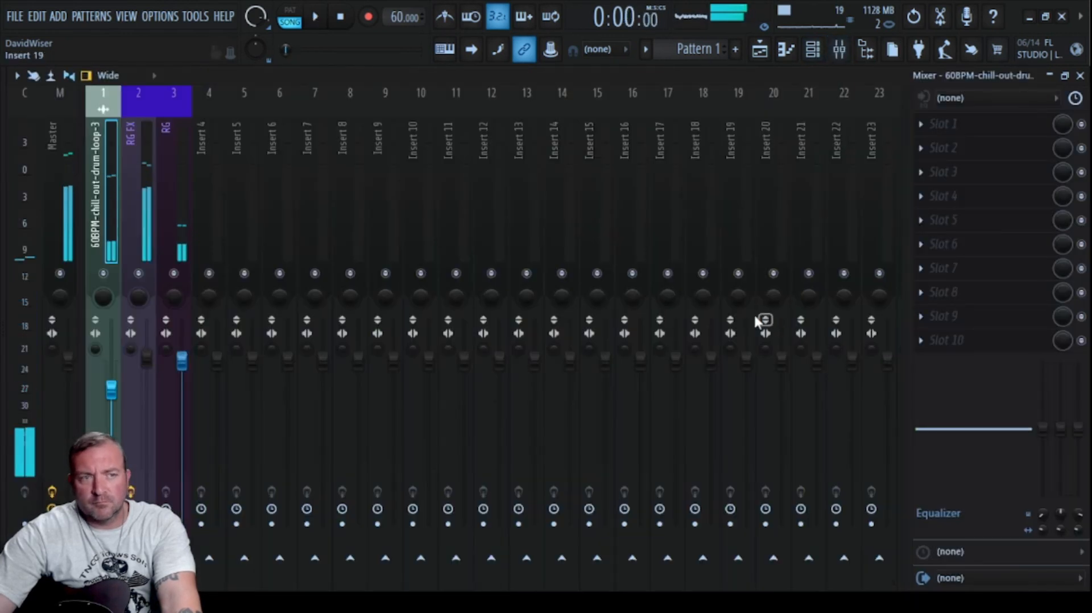
click(169, 161)
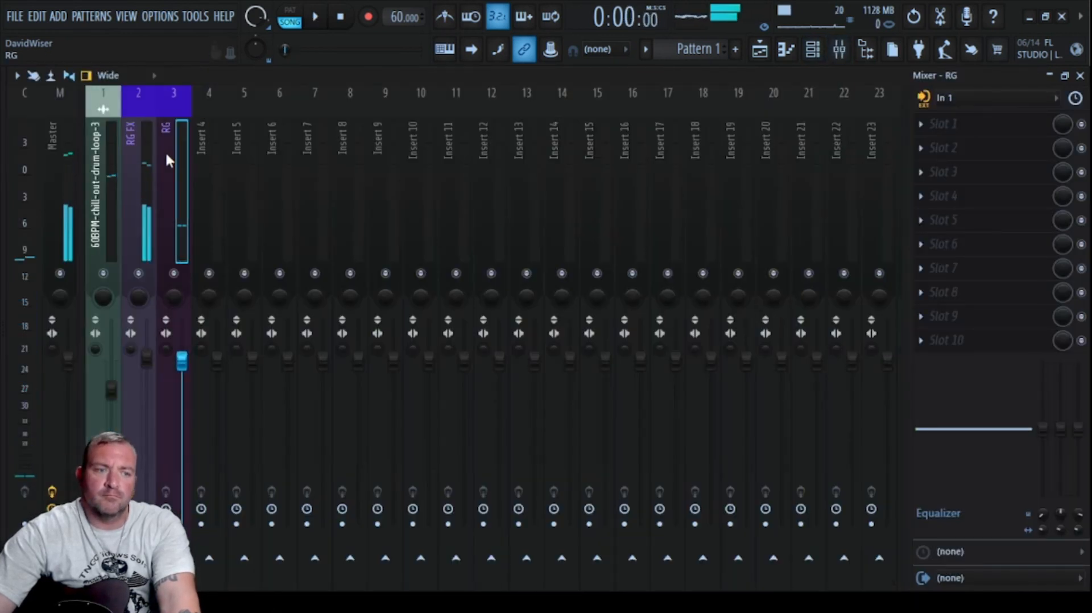
click(166, 524)
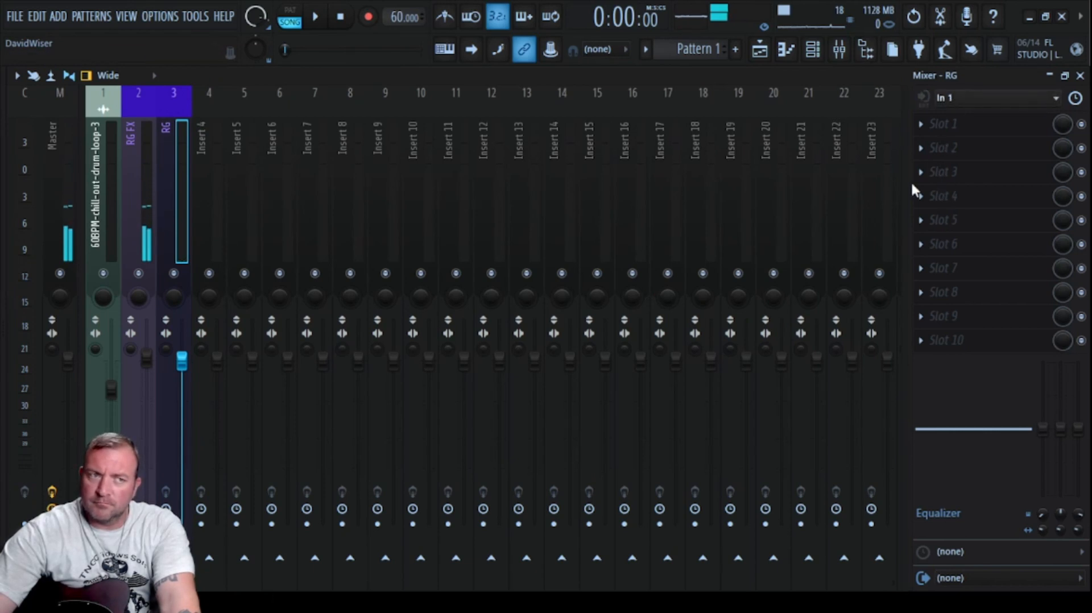
click(950, 398)
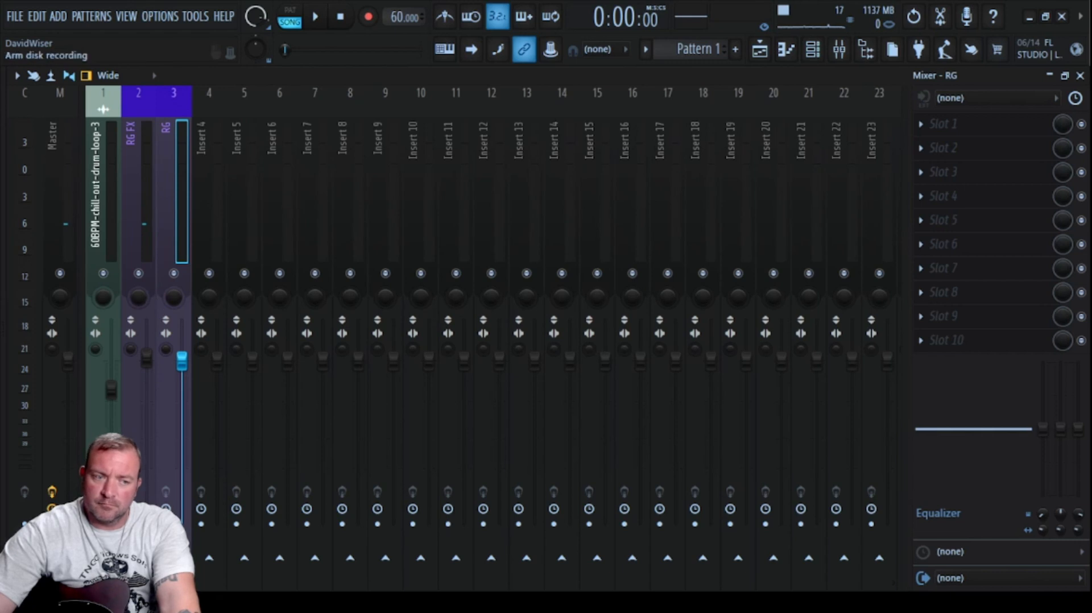
Rename mixer inserts 4 and 5 as LG FX and LG, and colour both white
click(204, 138)
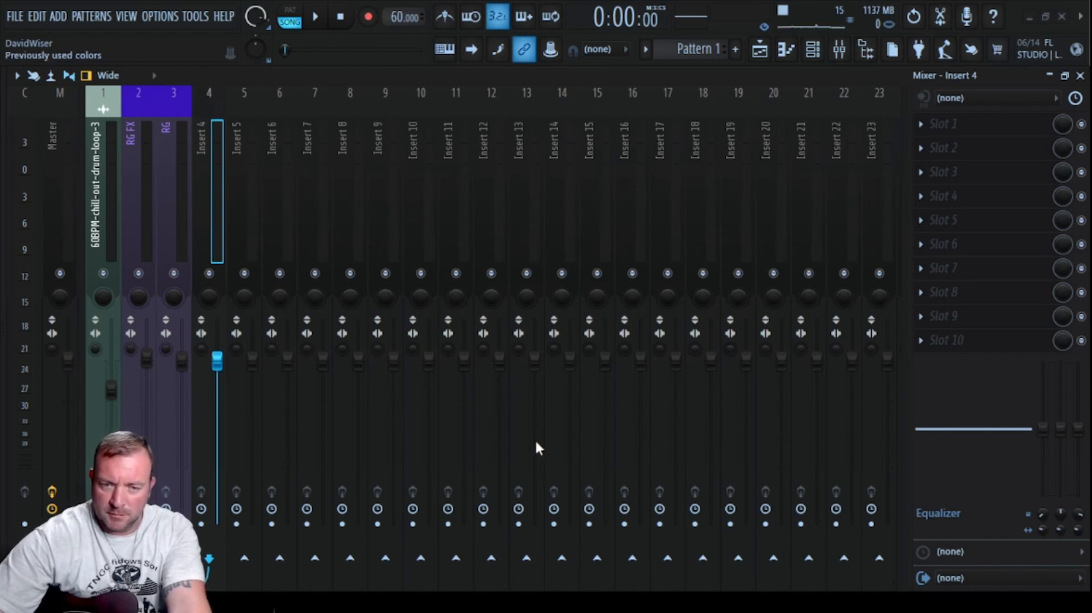
key(Return)
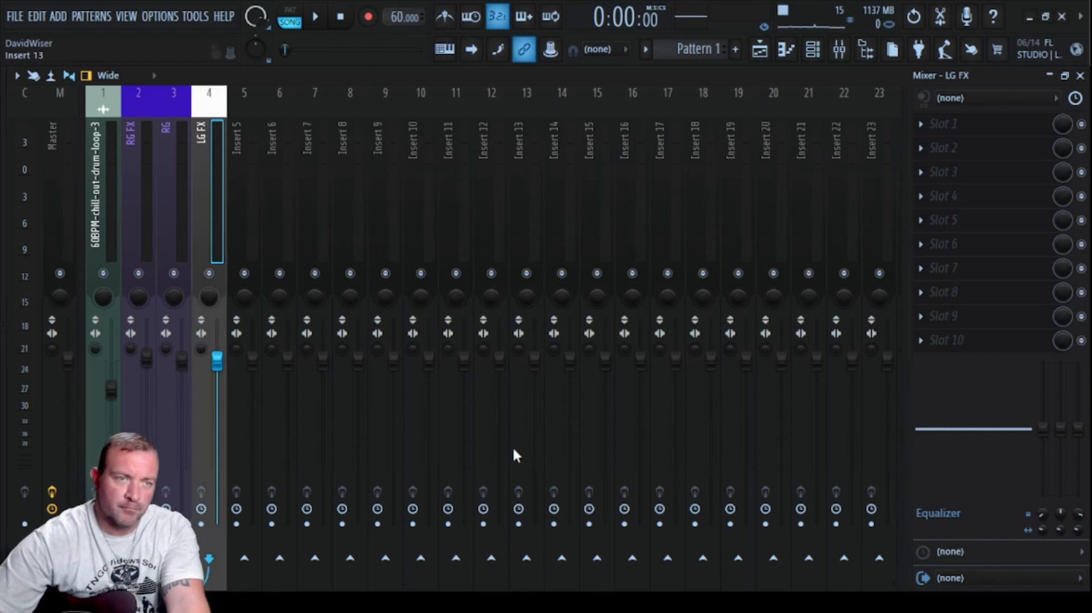
click(239, 166)
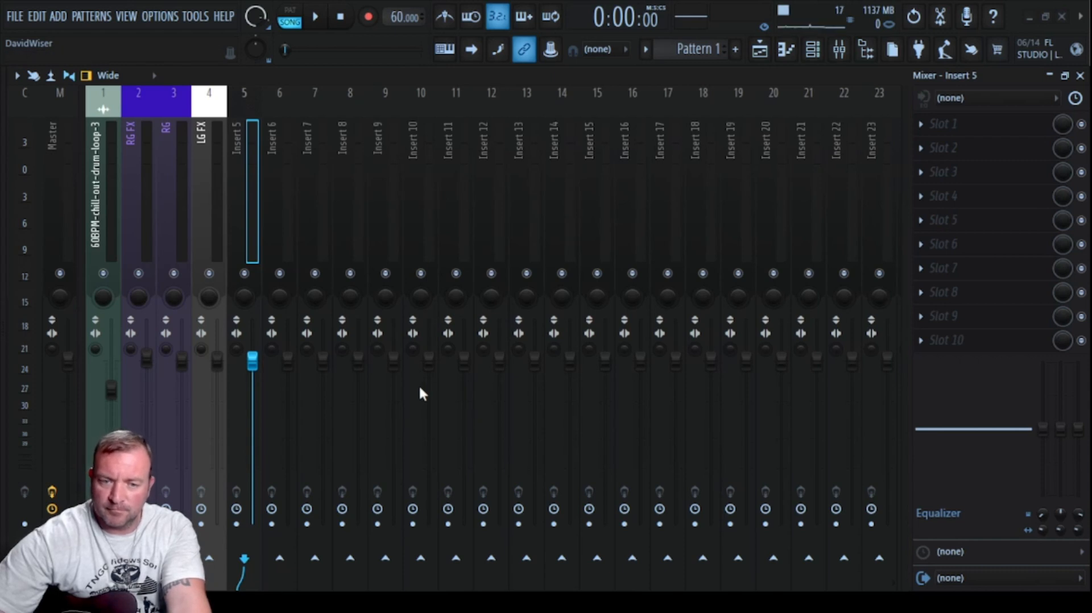
key(ctrl+l)
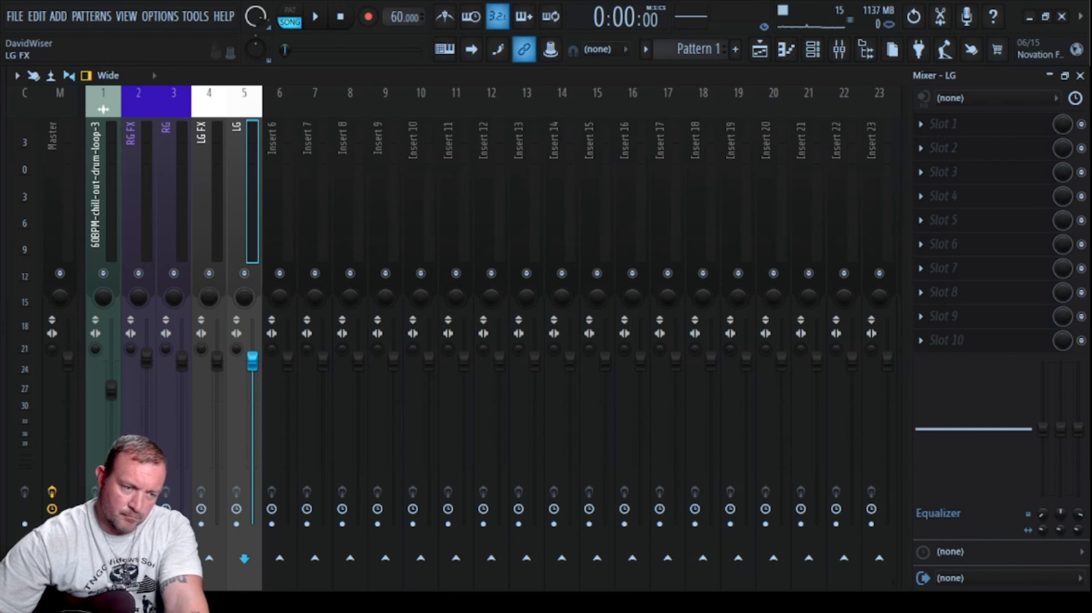
Route the LG mixer track into LG FX, then set its input to In 1 and arm it for recording
click(209, 559)
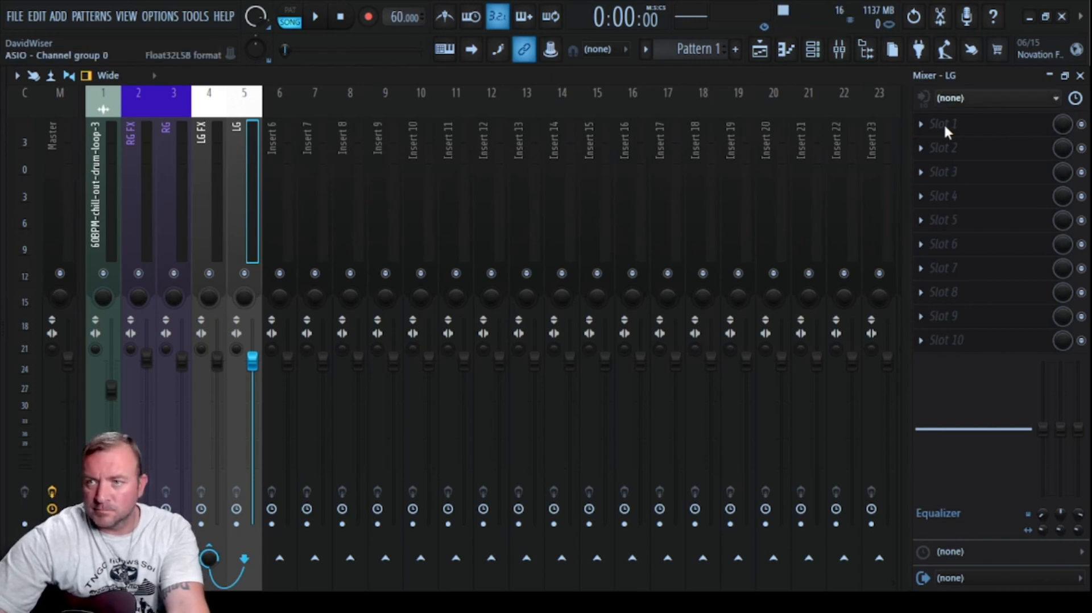
click(303, 226)
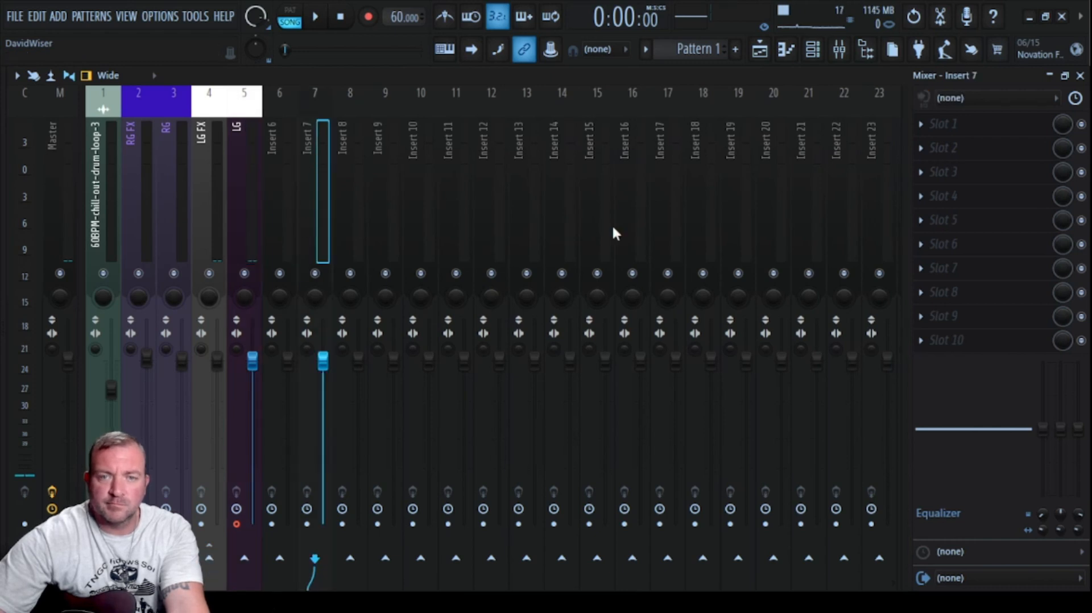
Load the saved guitar effects chain with TSE_808 and AmpliTube 5 onto insert 4, and rename the track LG FX in white
click(210, 111)
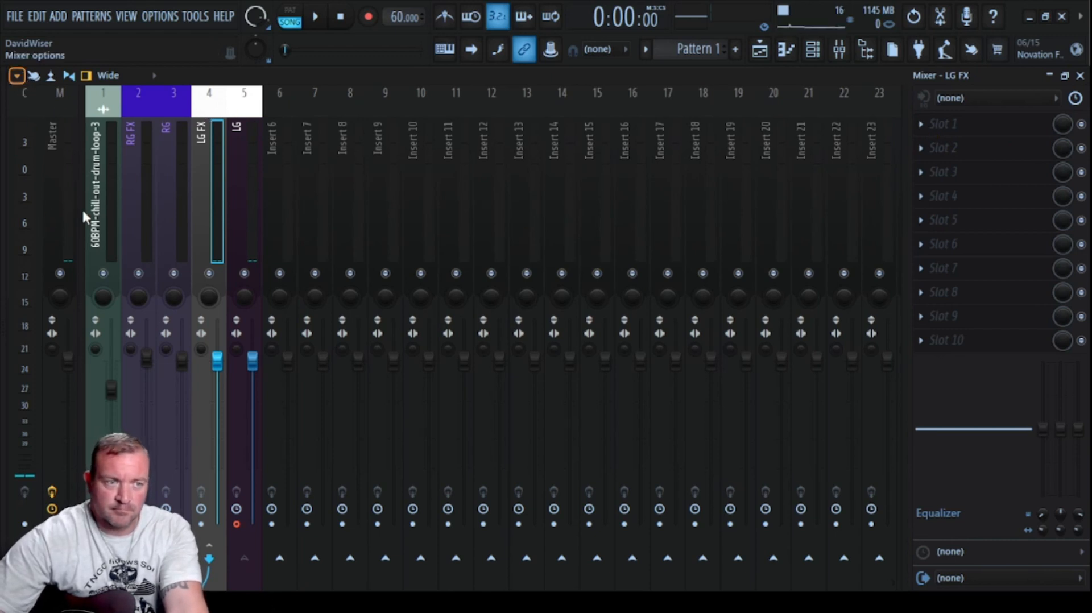
double_click(265, 114)
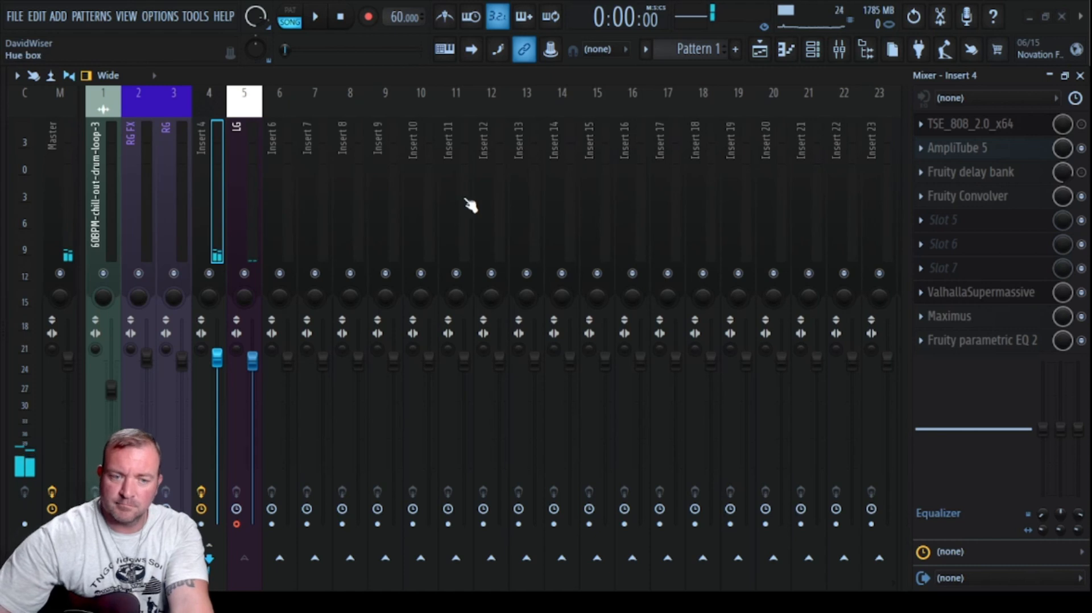
key(Return)
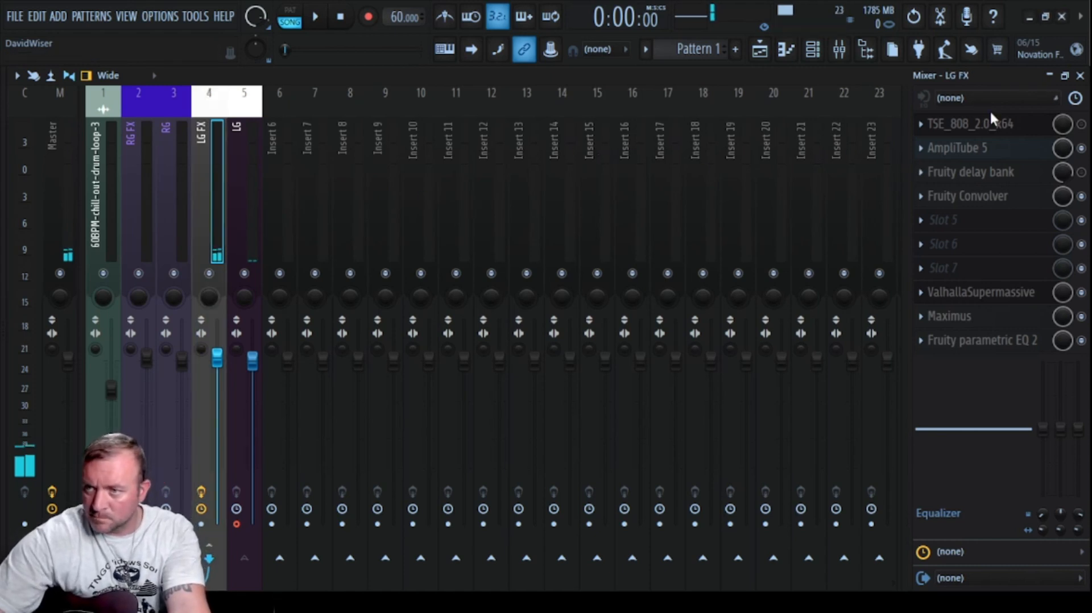
Enable the TSE_808 overdrive on LG FX, raise its Drive to about two o'clock, and check the track's parametric EQ
click(1042, 127)
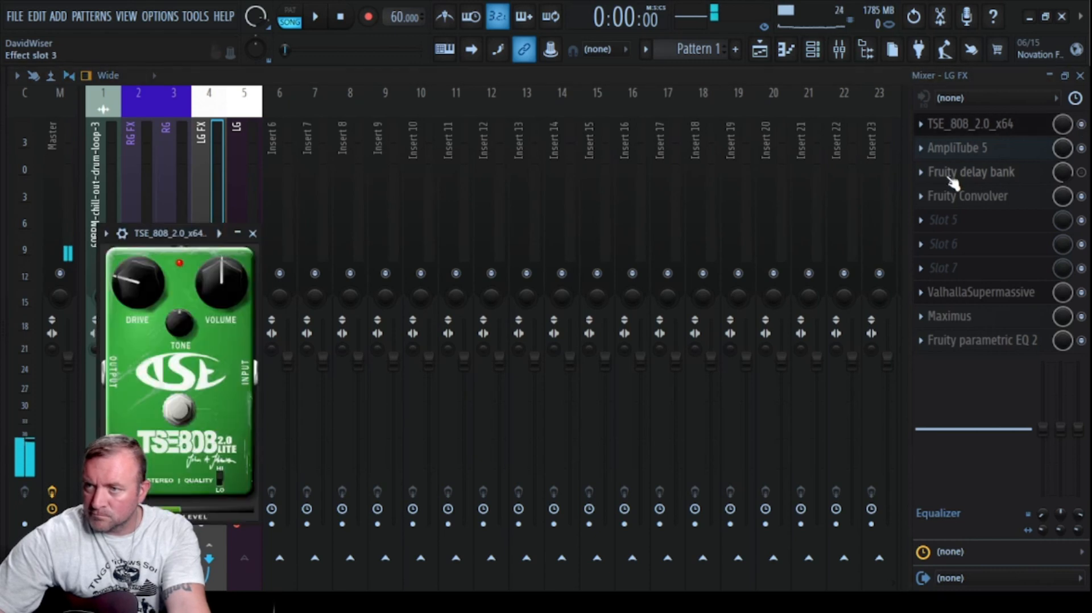
drag(143, 259, 123, 177)
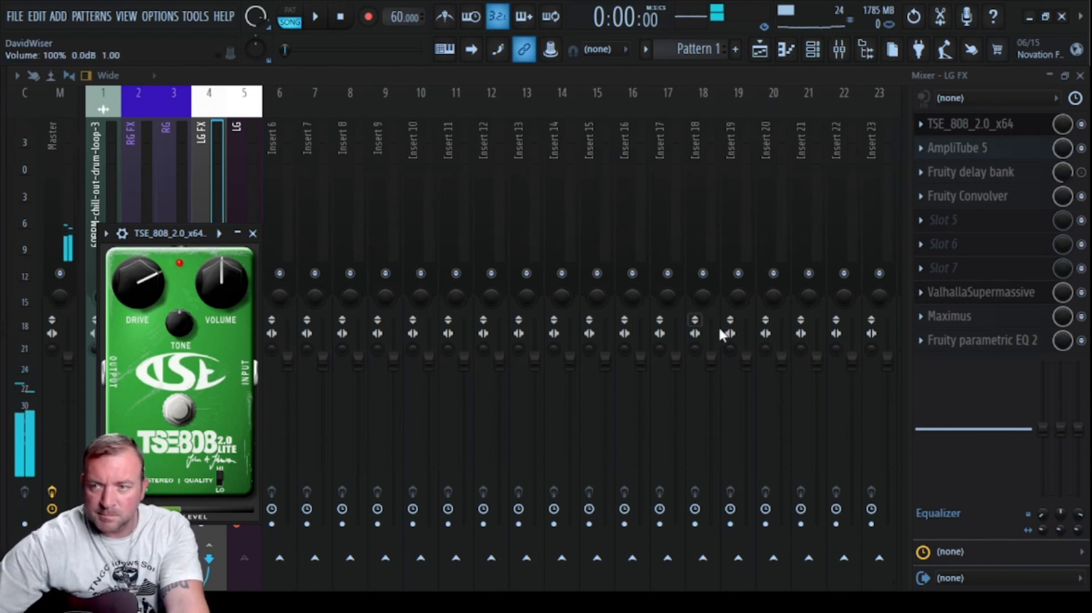
click(977, 336)
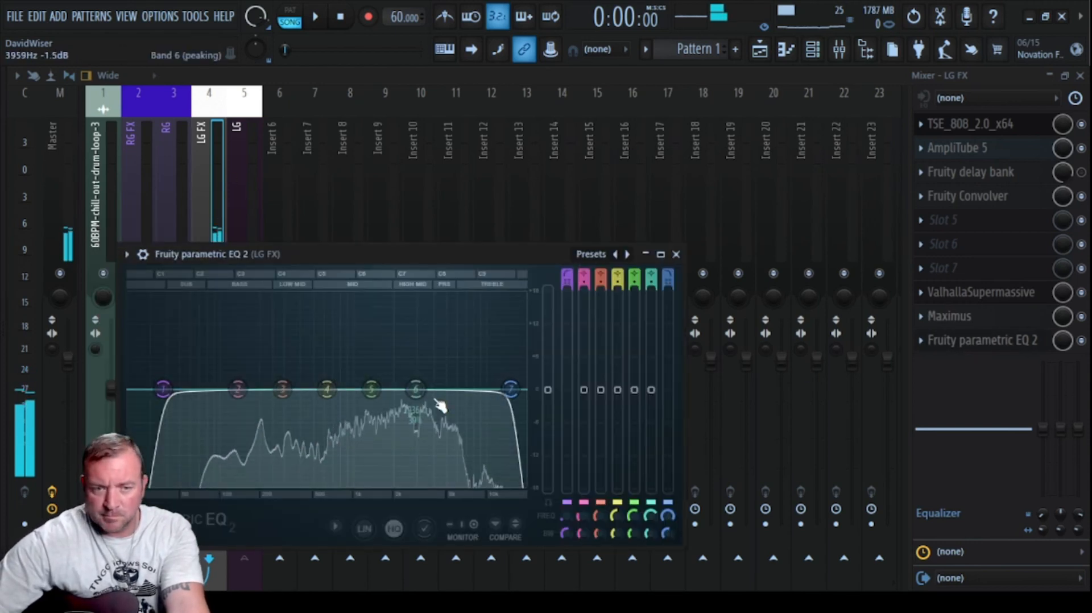
click(676, 255)
click(960, 123)
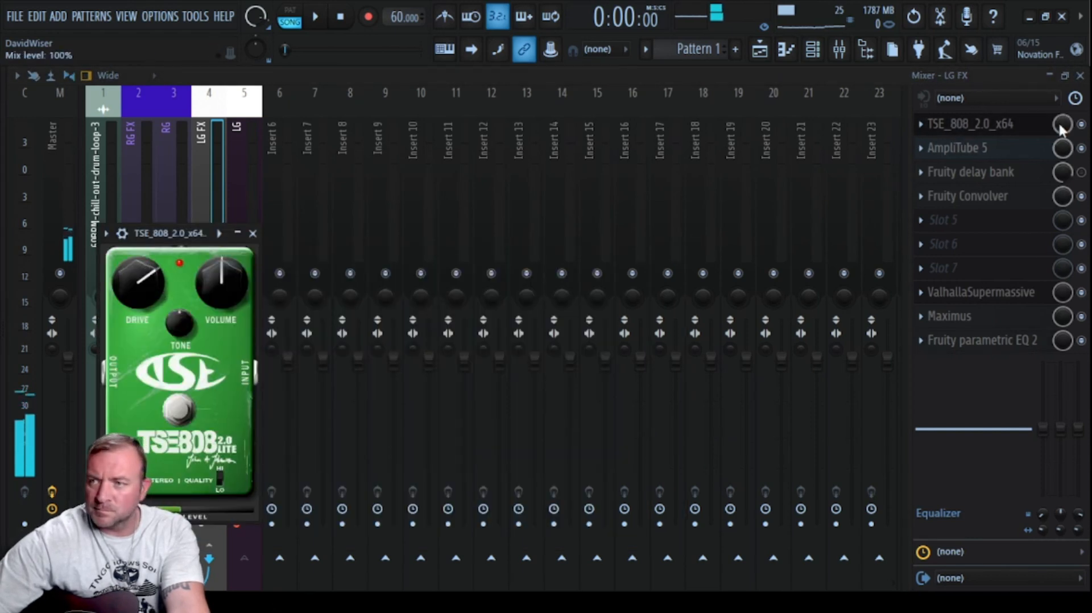
Inspect the Compressor pedal in AmpliTube 5 and the TSE_808 Drive setting, closing both plugins
click(1045, 149)
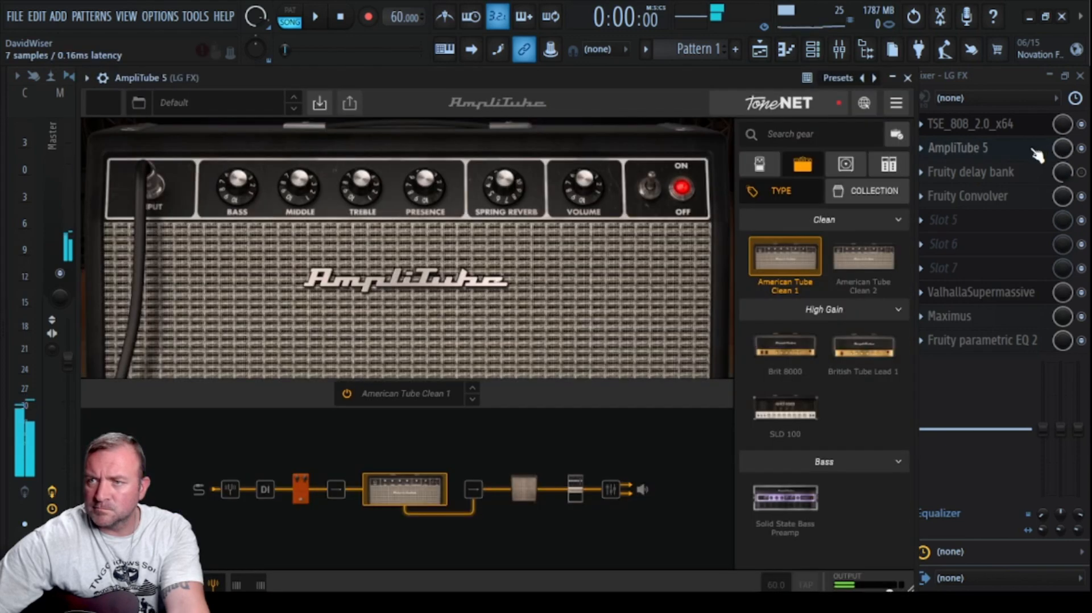
click(301, 487)
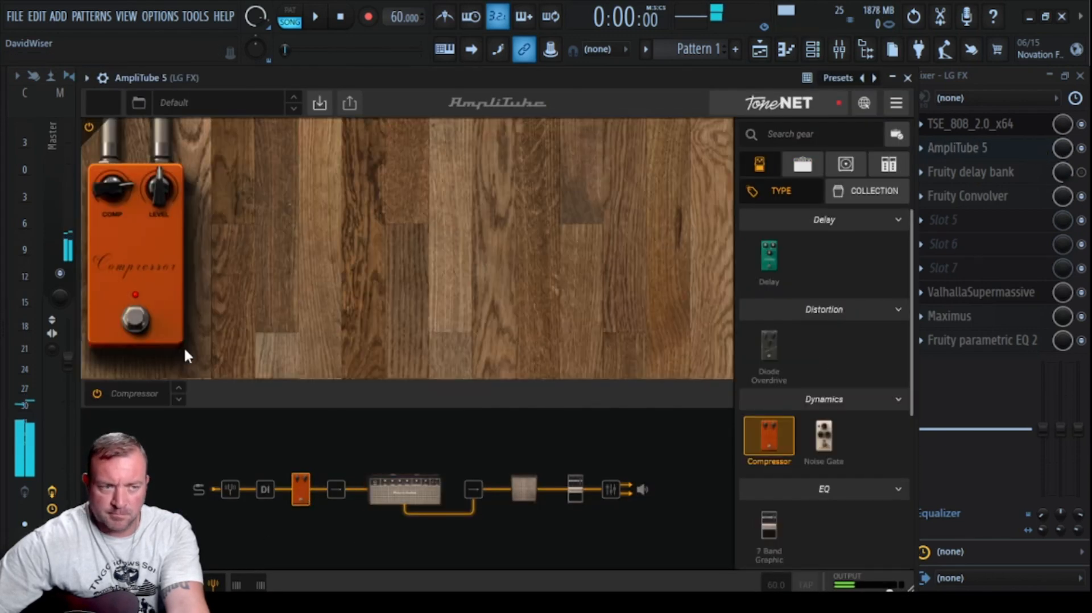
click(907, 78)
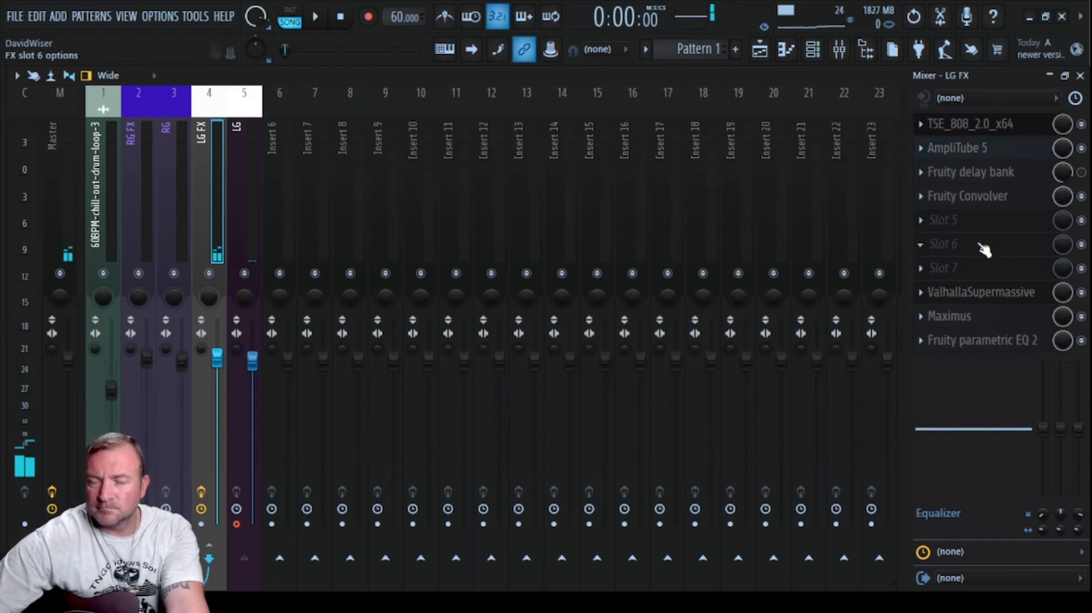
click(994, 125)
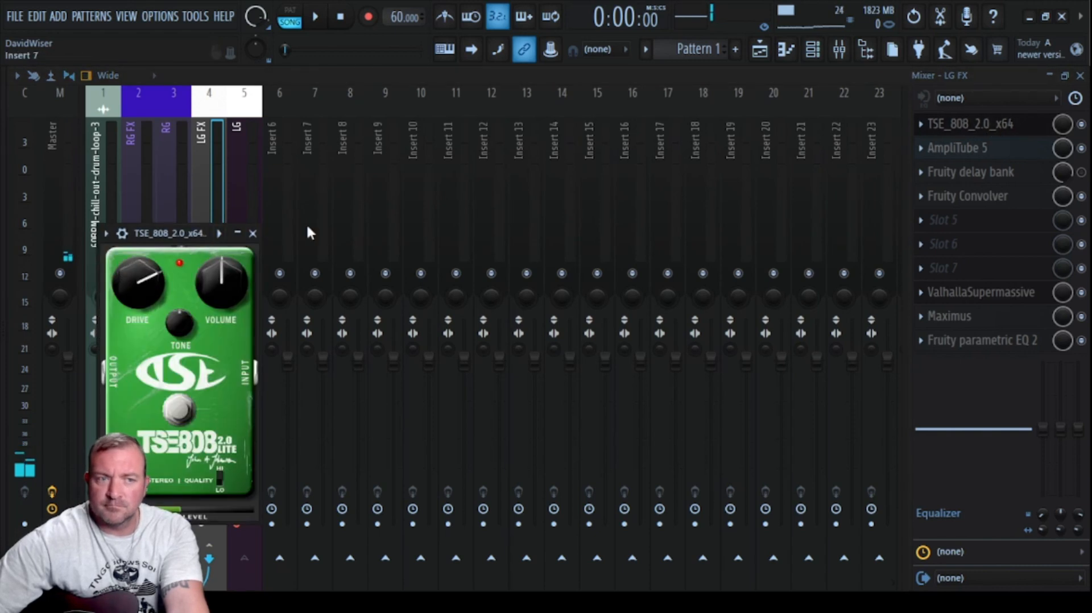
click(253, 233)
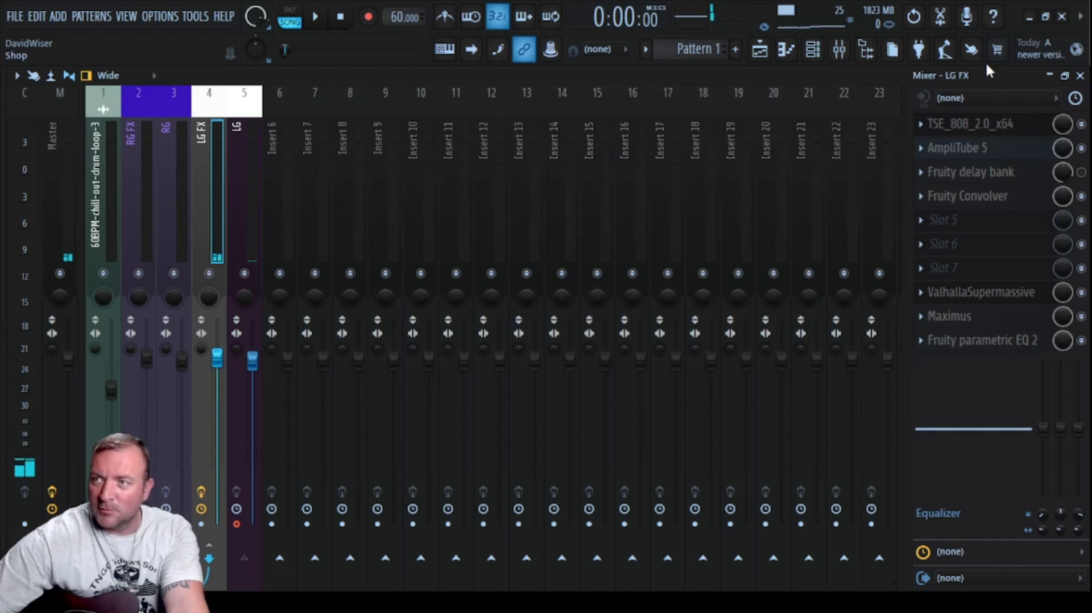
Return to the playlist and start recording the LG guitar over the song from the beginning
click(1081, 76)
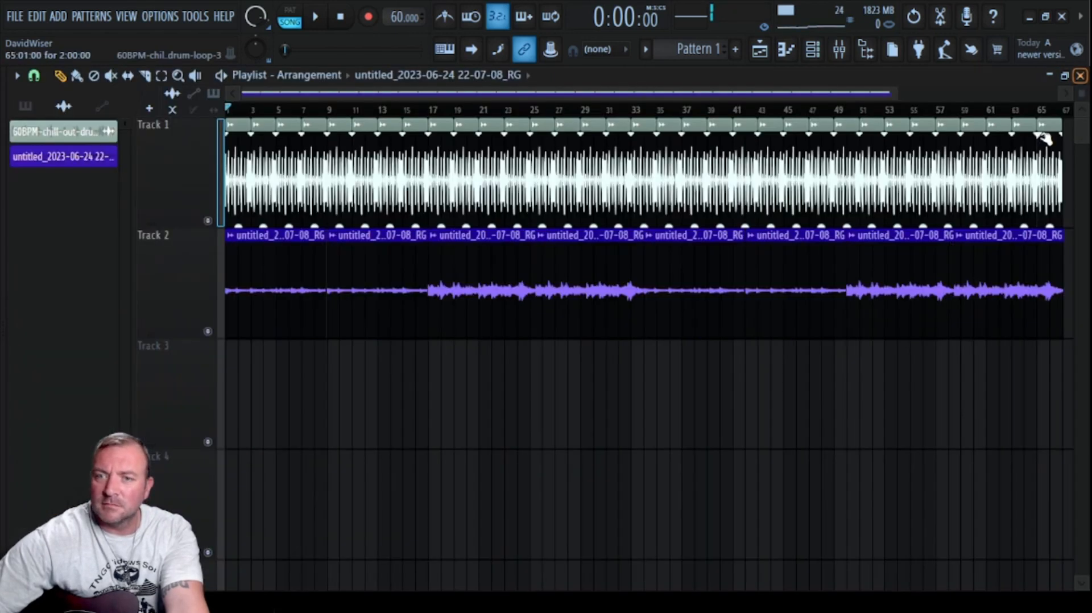
click(370, 17)
click(315, 19)
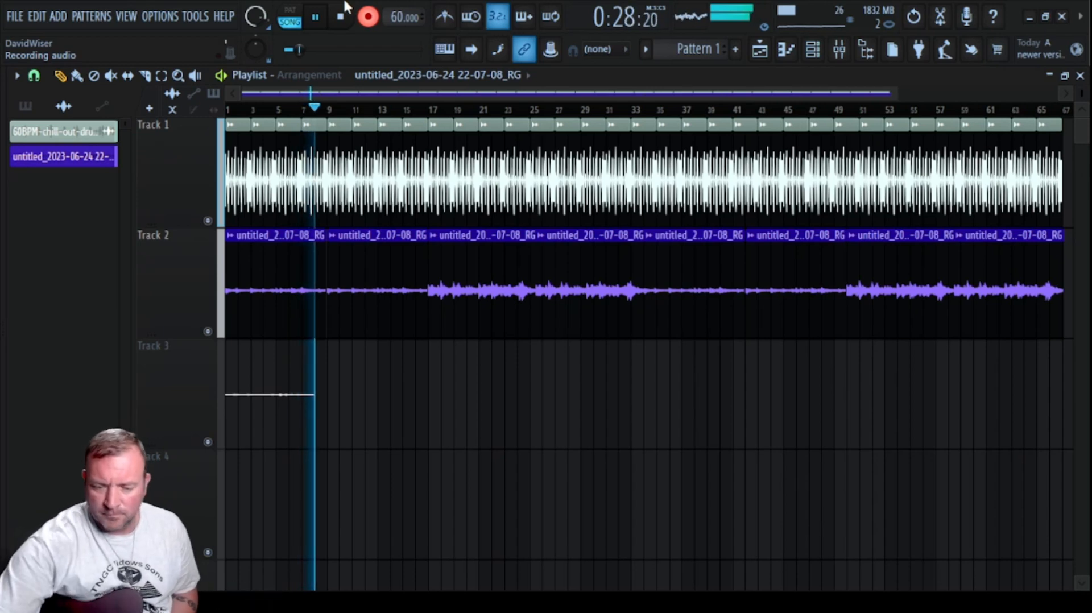
Lower the RG FX track's volume to about 88% and the drum loop's volume slightly while recording continues
click(839, 50)
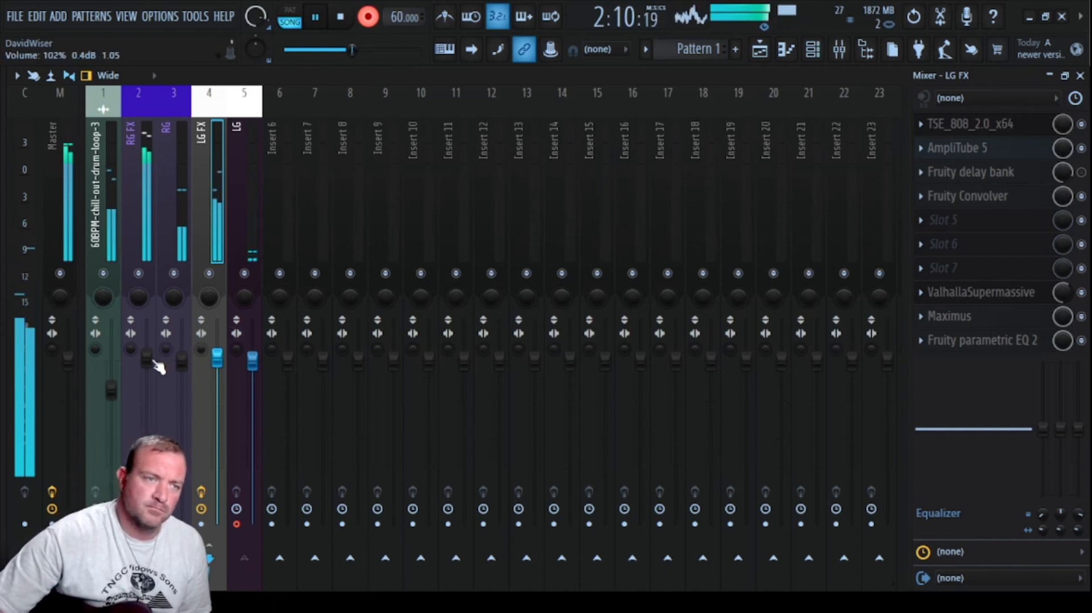
drag(146, 366, 150, 381)
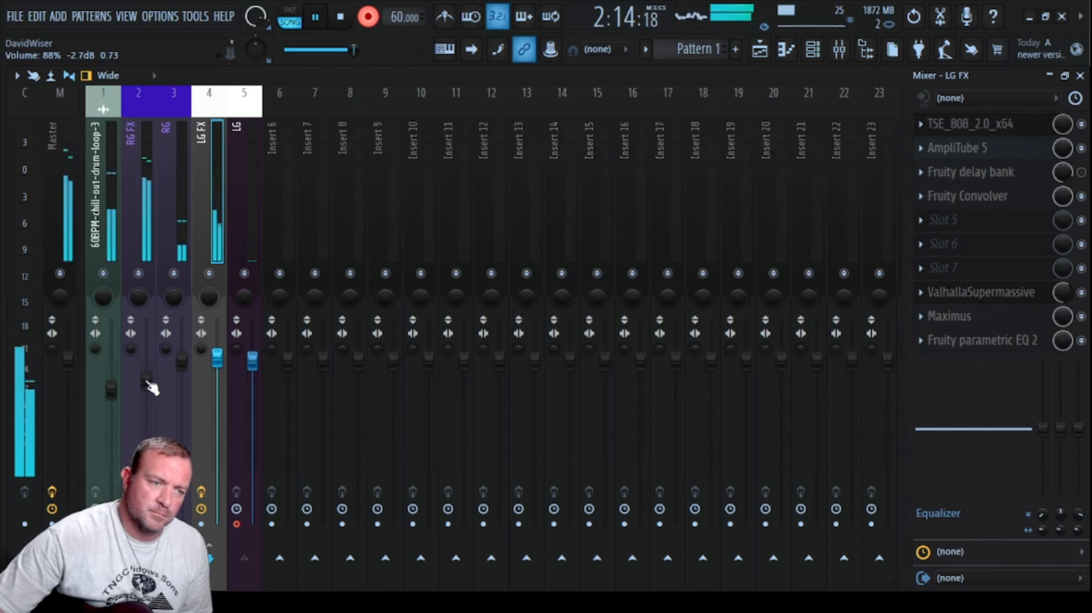
drag(147, 382, 147, 385)
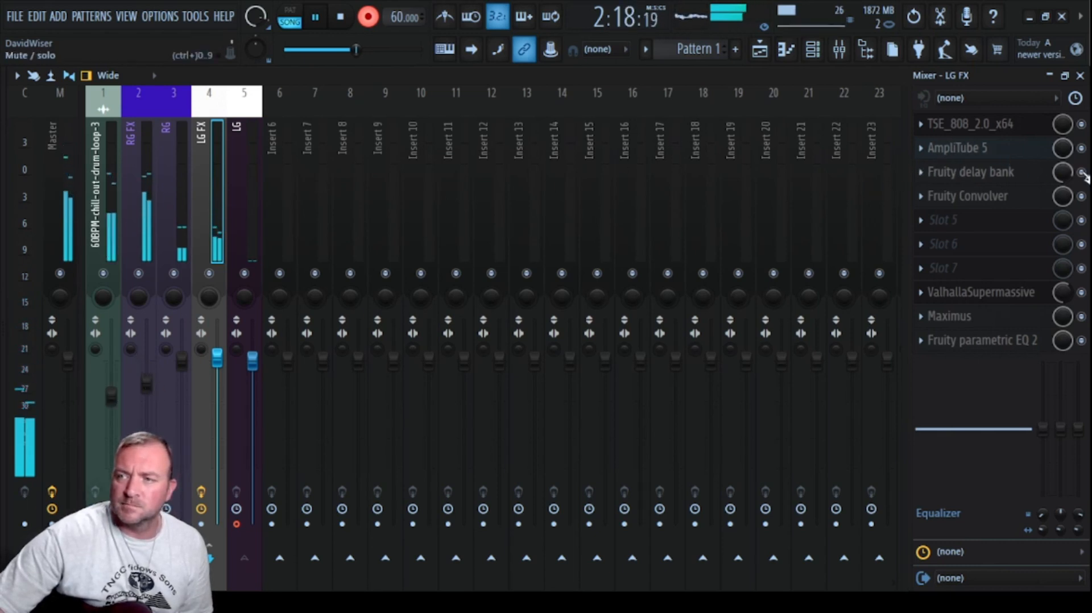
Enable Fruity delay bank on LG FX, load its 3 echoes preset and set the feedback to 94%
click(1021, 172)
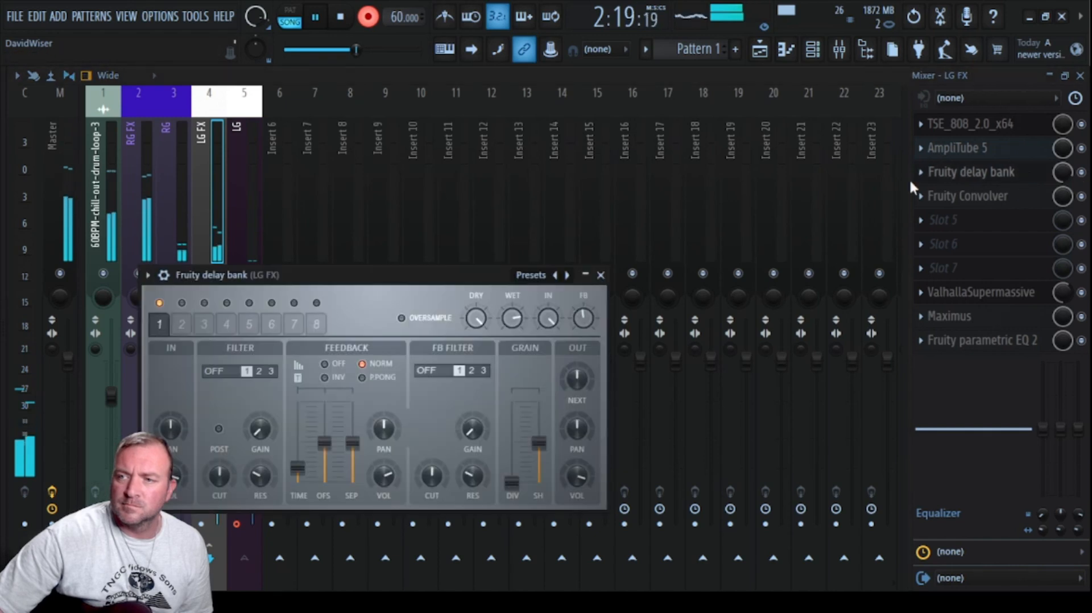
click(567, 276)
drag(584, 311, 584, 314)
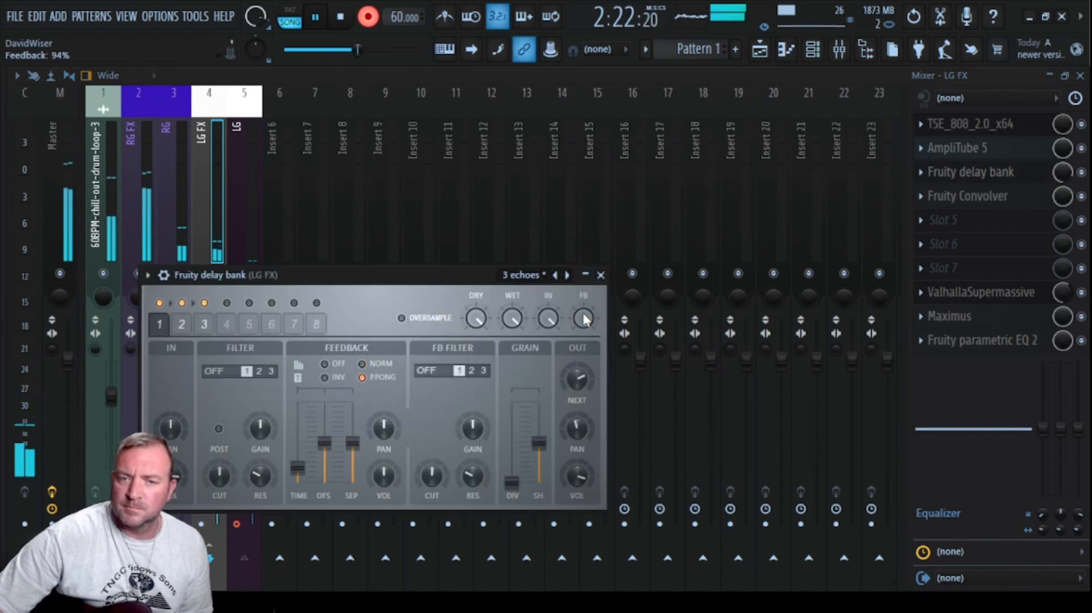
click(600, 275)
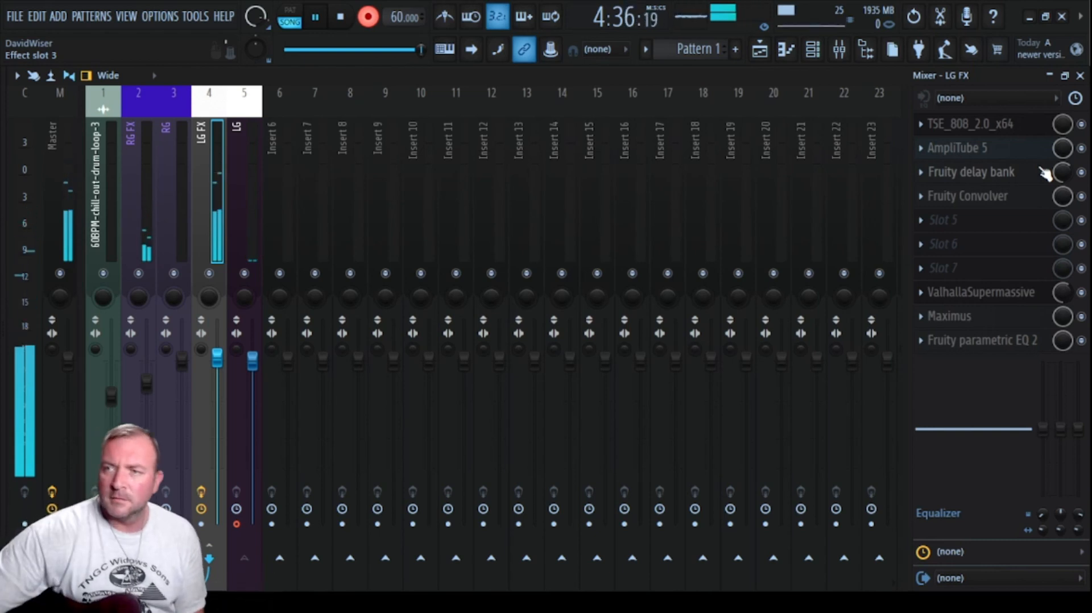
Stop the guitar recording and disarm the LG mixer track
click(344, 17)
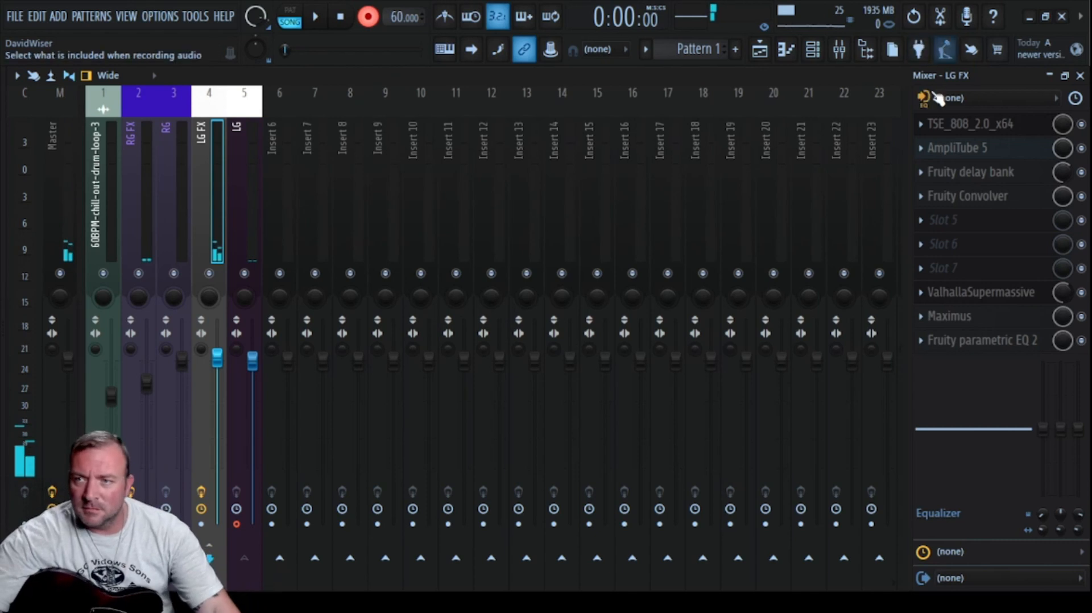
click(237, 523)
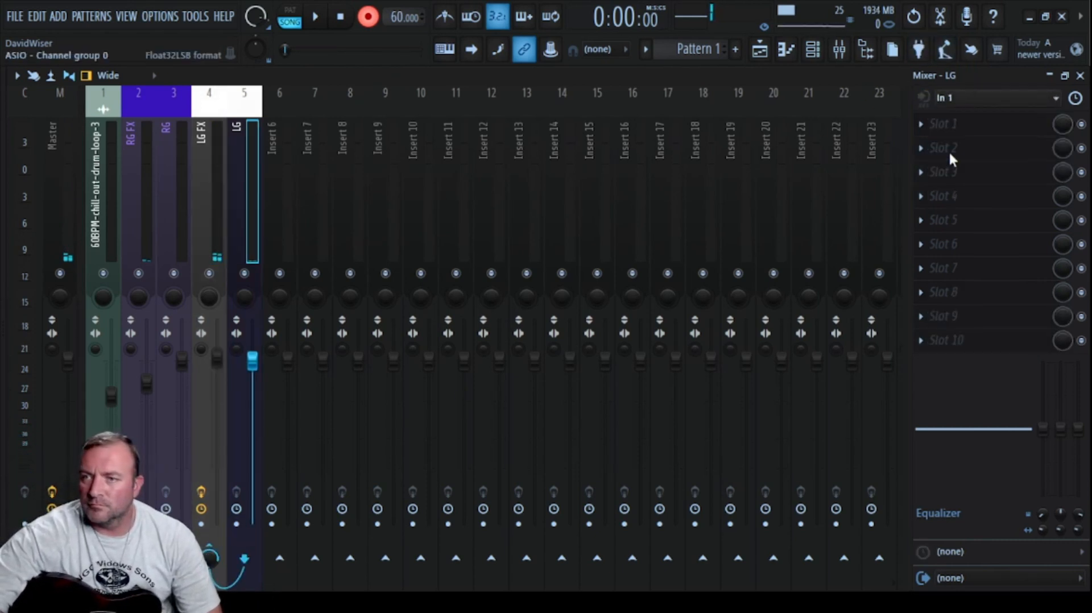
Set the LG mixer track's audio input to none and turn Insert 6 into a green track named Bass
click(941, 190)
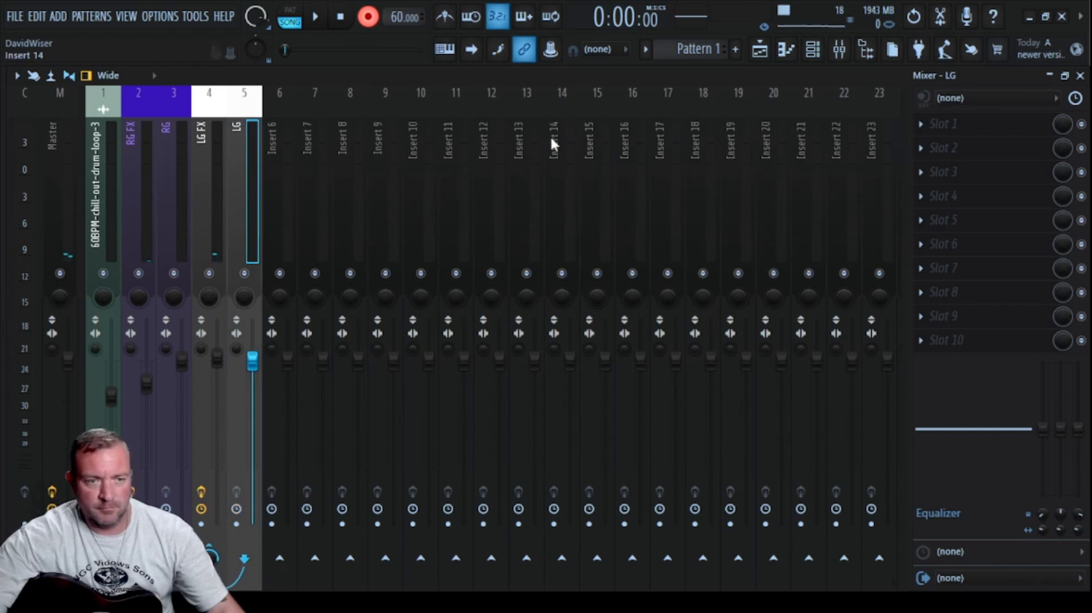
click(272, 165)
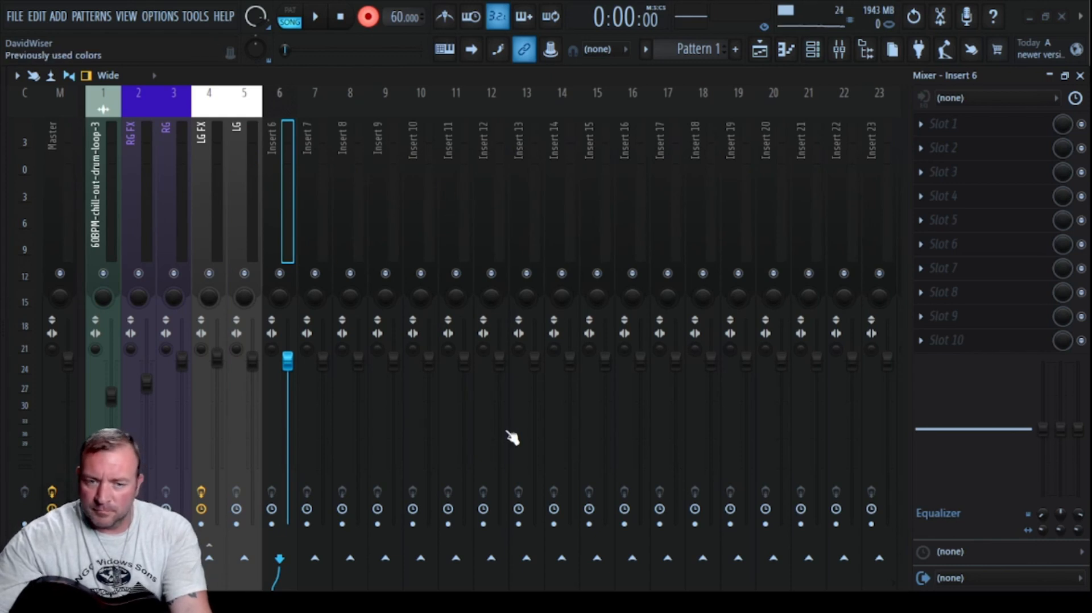
click(504, 448)
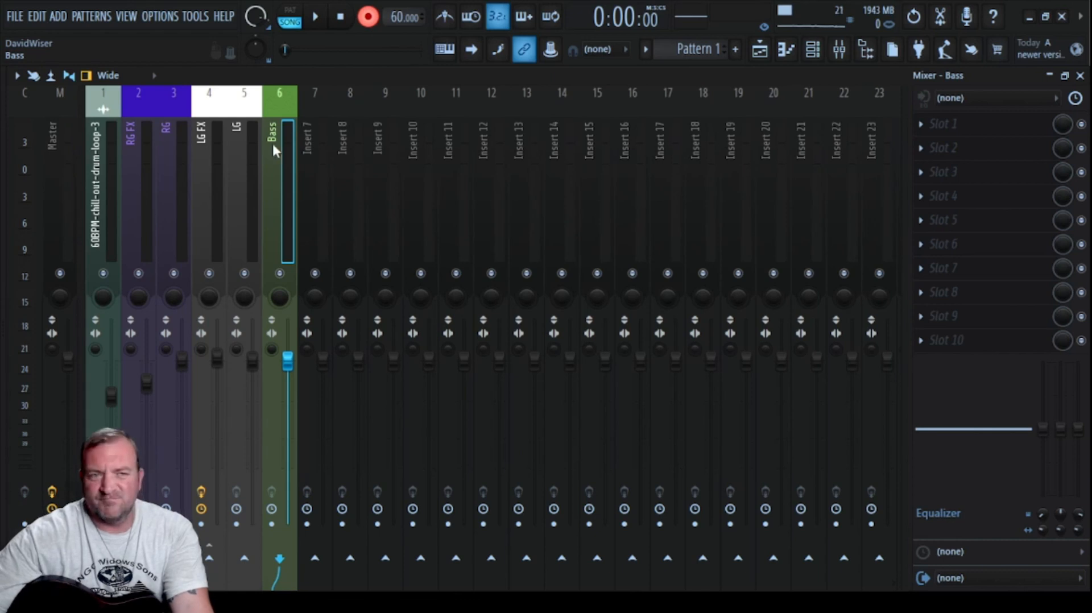
Move the Bass mixer track to position 2, directly after the drum loop track, and select it
drag(273, 146, 131, 165)
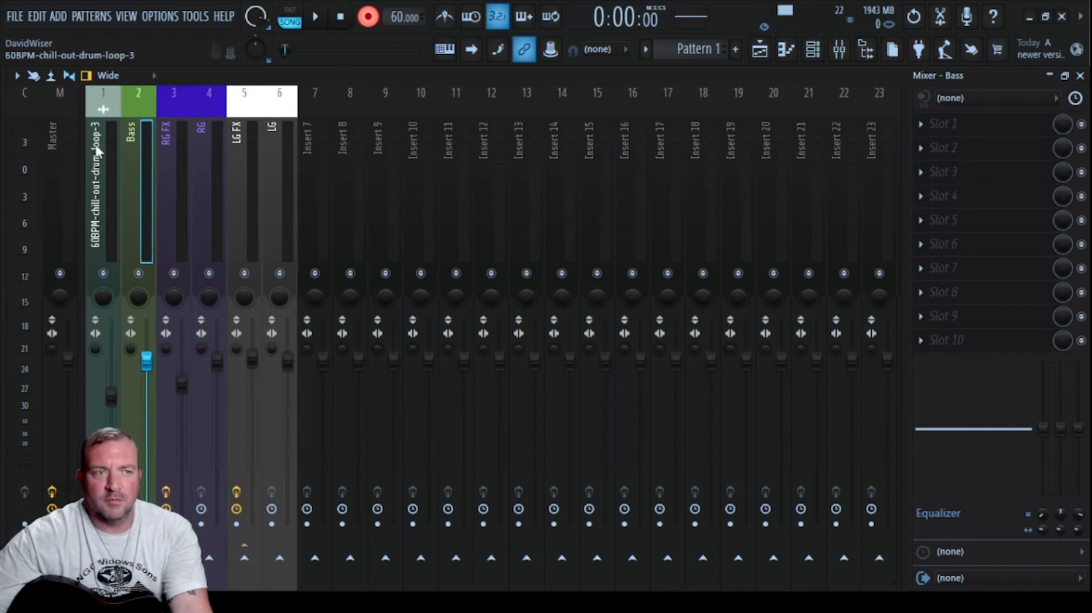
click(106, 154)
click(134, 147)
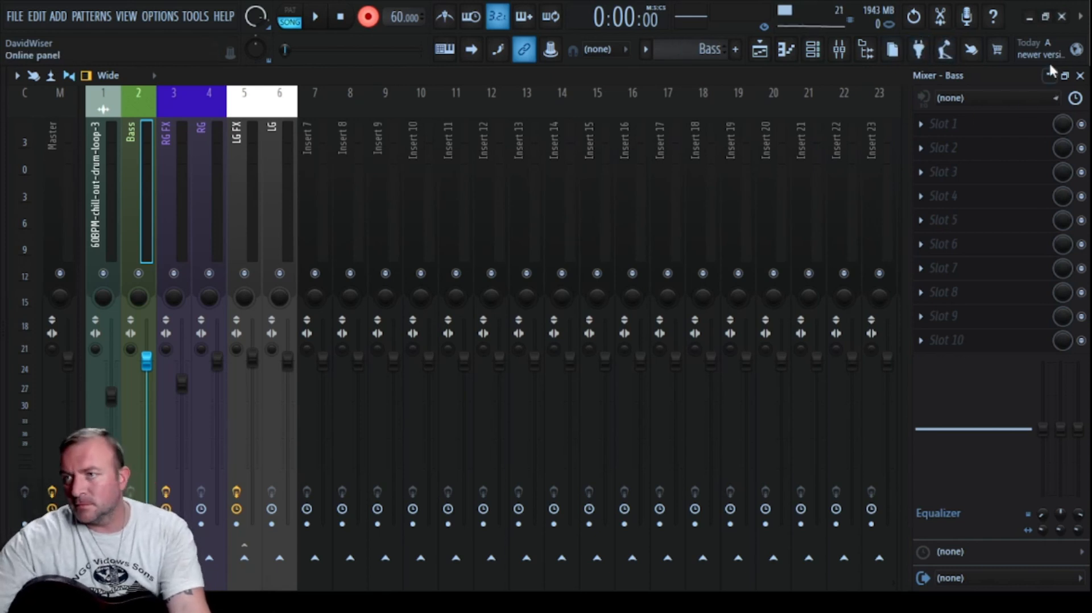
Set the RG FX track's volume to 100% and lower the LG FX track's volume slightly
click(1080, 76)
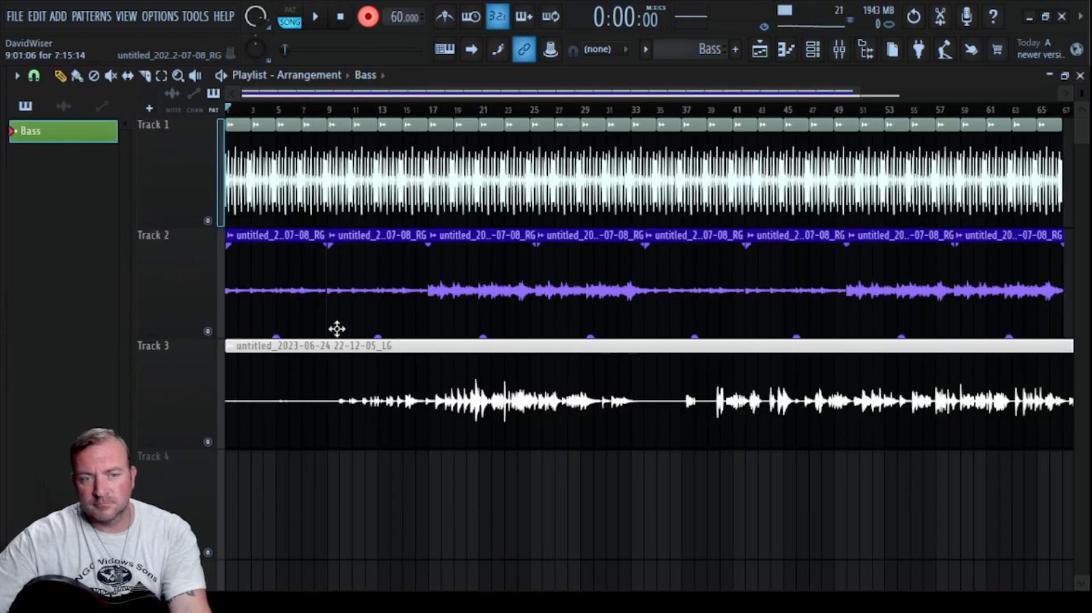
click(838, 49)
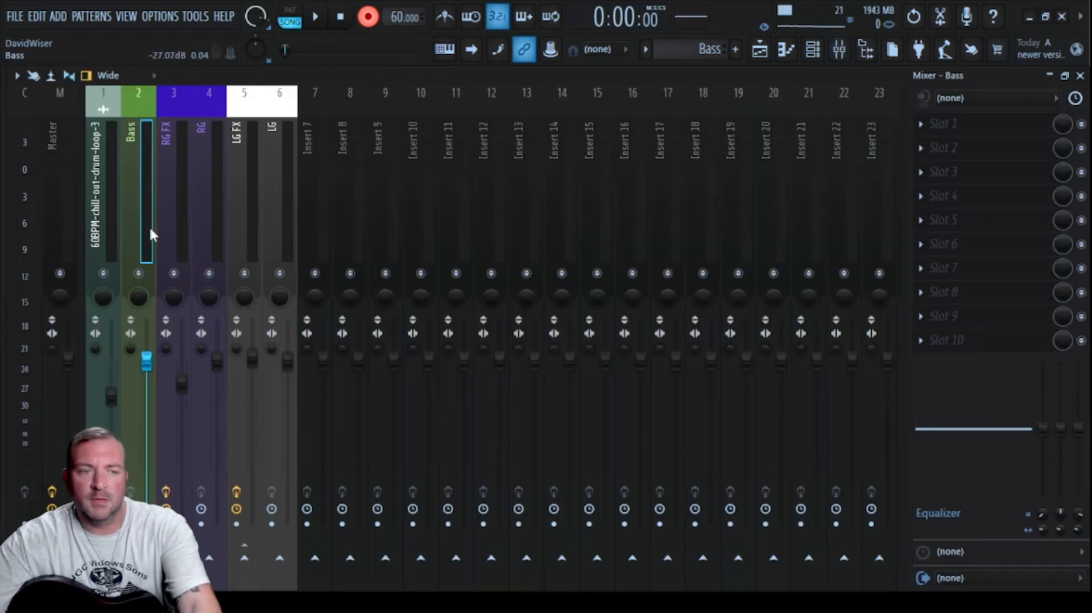
drag(182, 384, 181, 357)
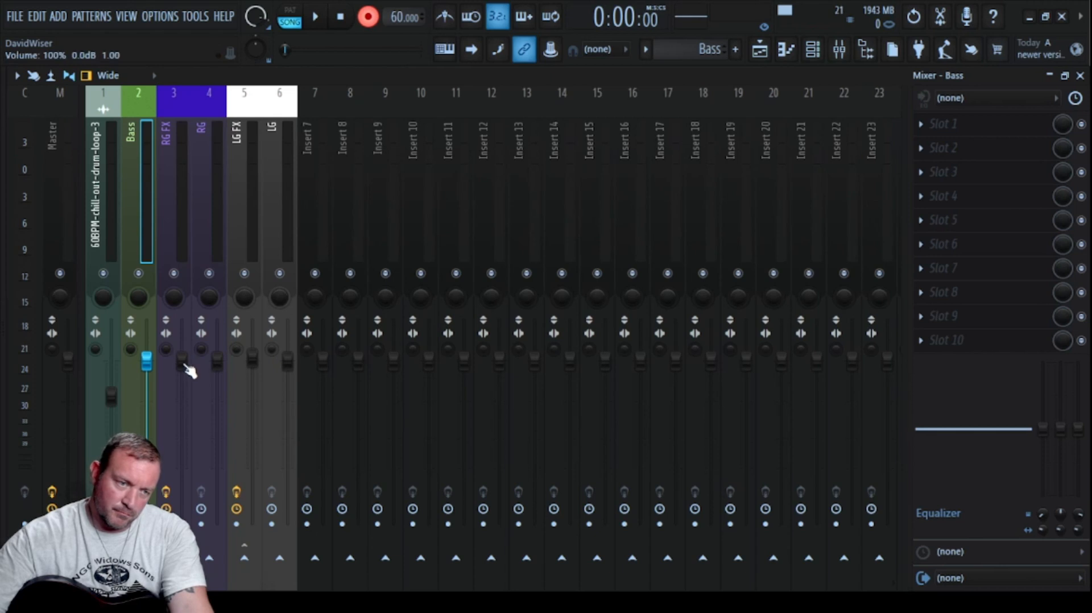
drag(252, 359, 254, 380)
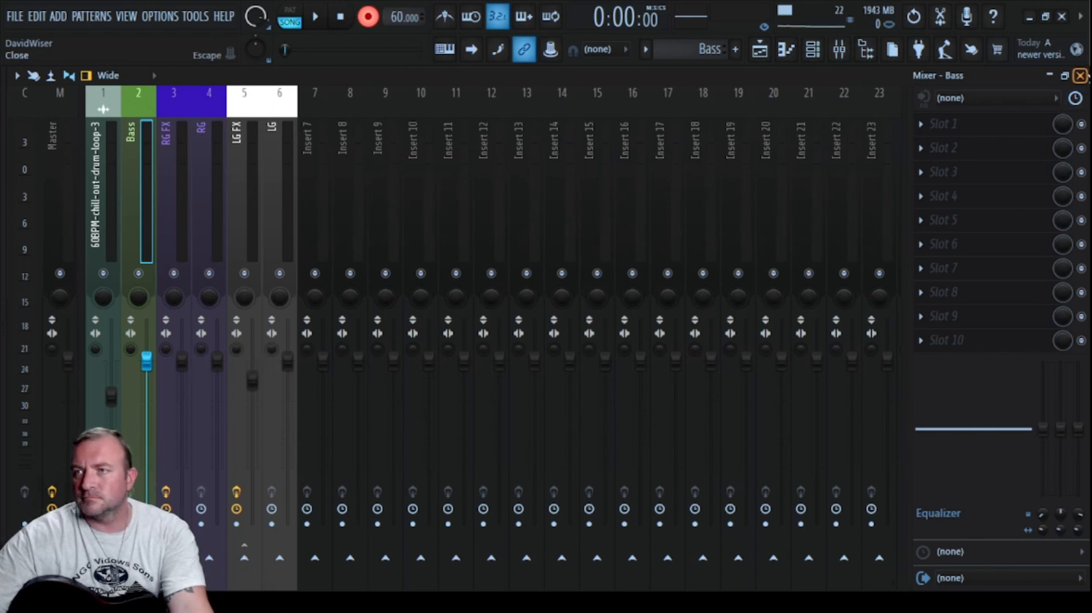
Return to the playlist, play the opening bars to check the balance, and stop playback
click(1079, 76)
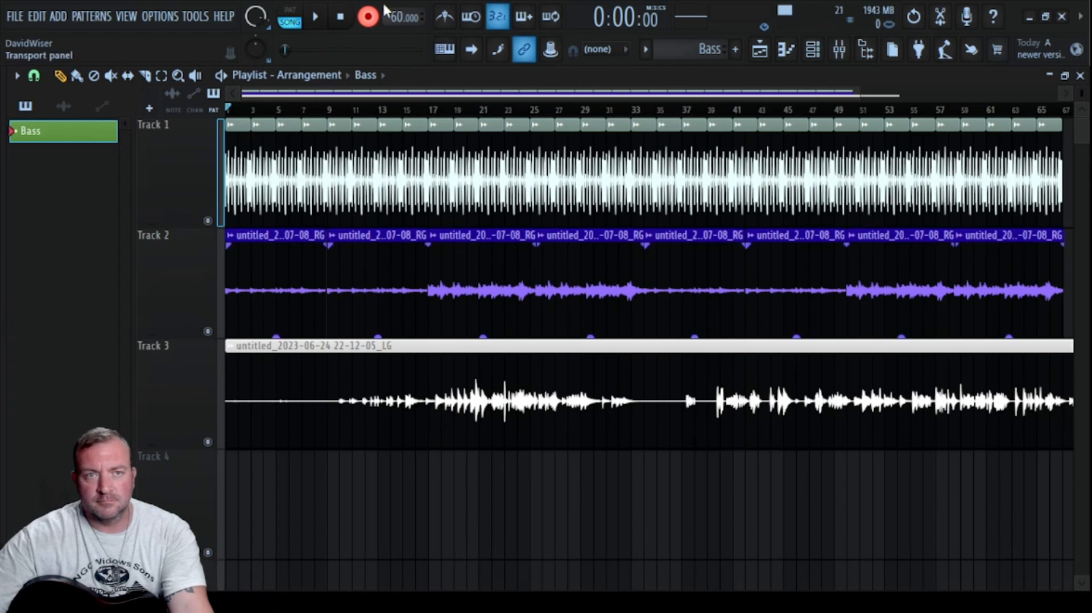
click(316, 18)
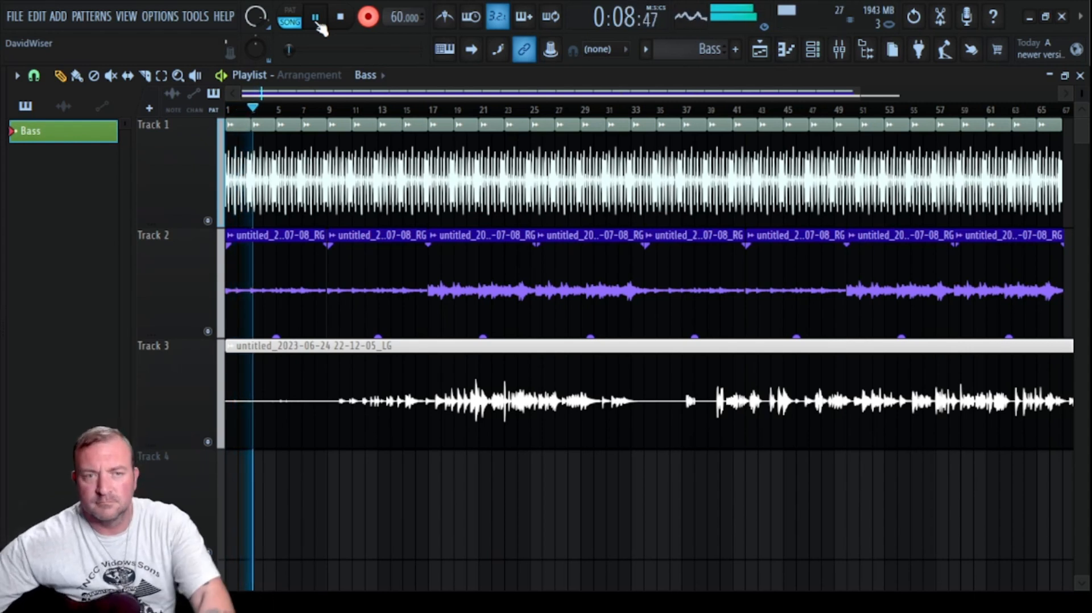
click(340, 17)
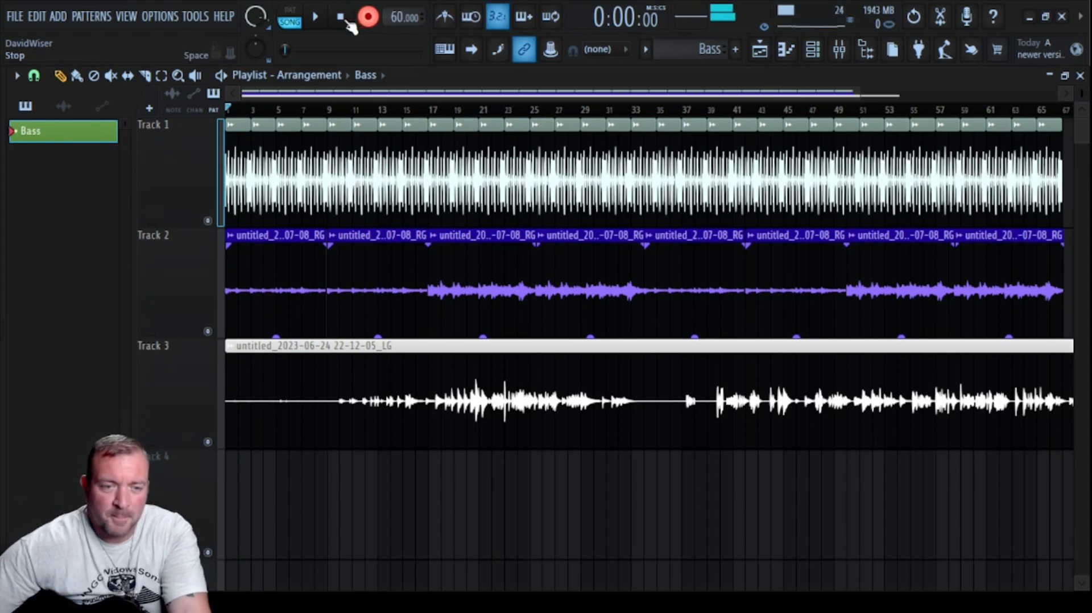
Set the Bass track's input to In 1 and load Maximus in slot 10 with the Clear master preset
click(851, 45)
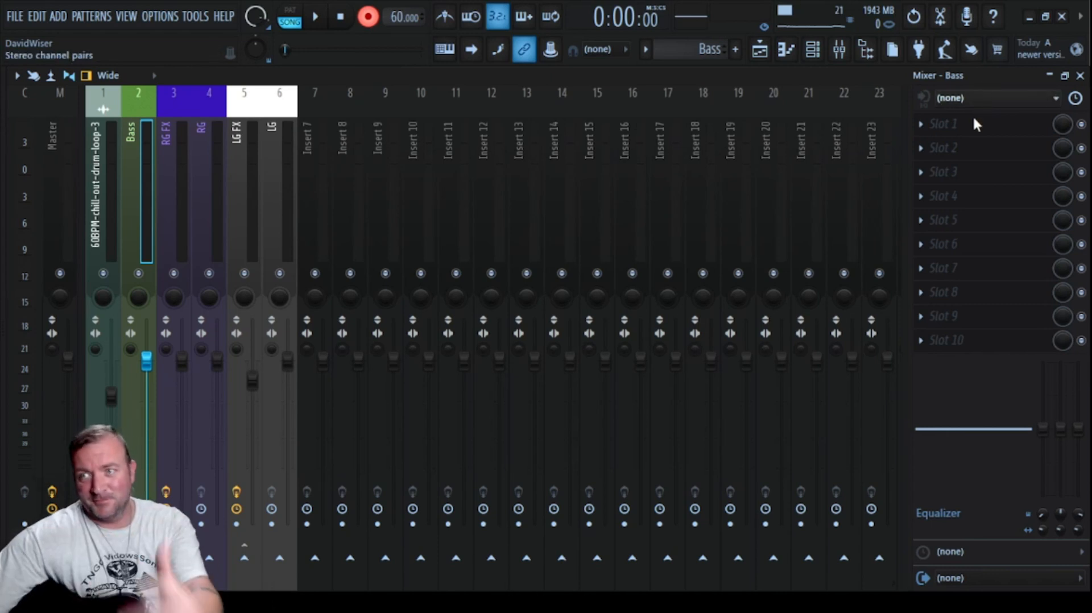
click(962, 153)
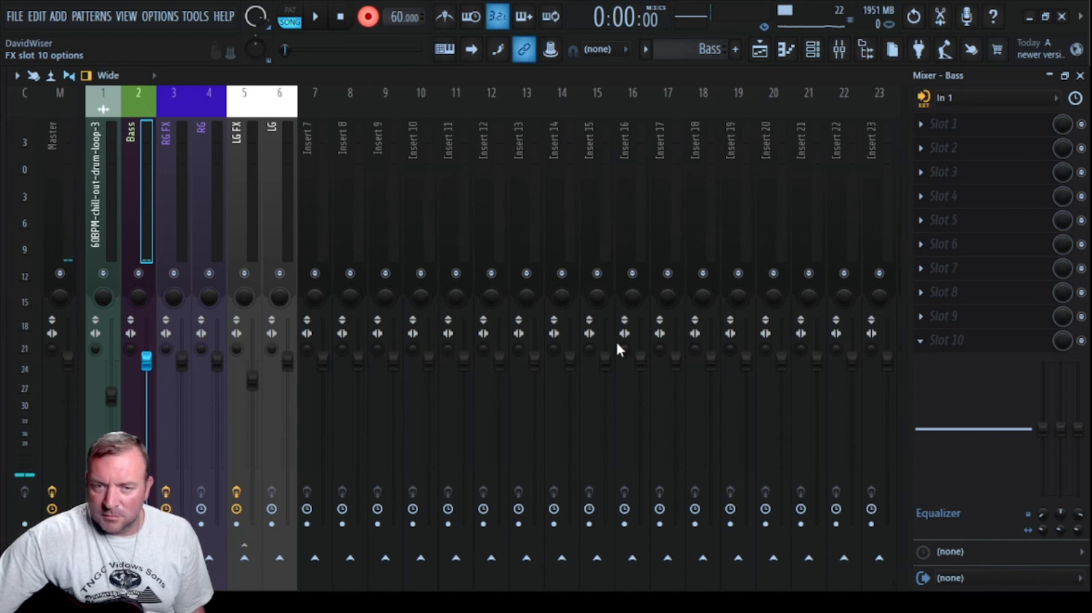
click(592, 441)
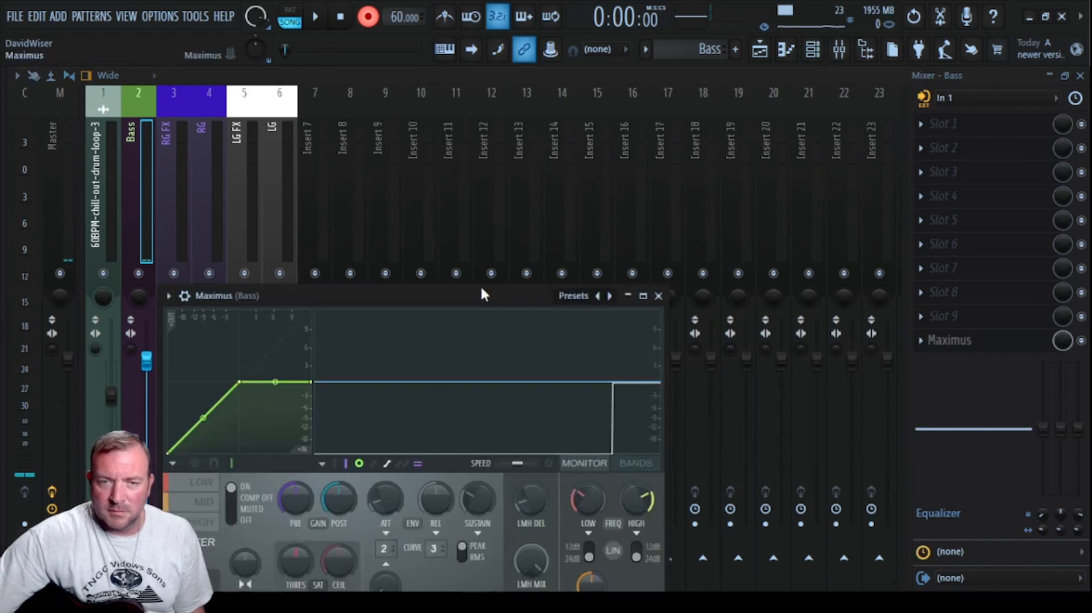
drag(481, 289, 575, 137)
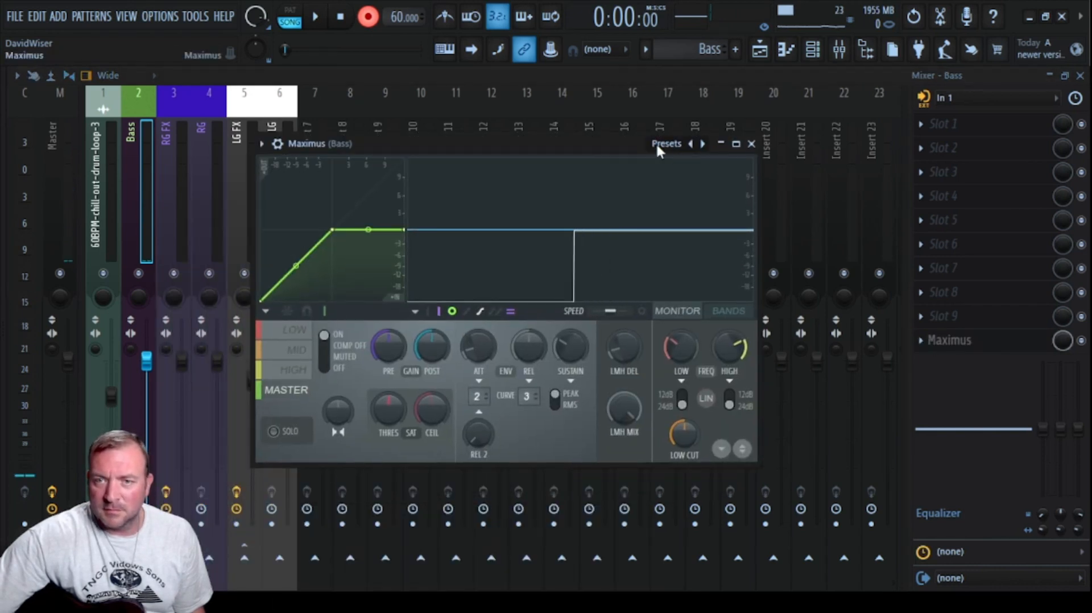
click(658, 147)
click(696, 439)
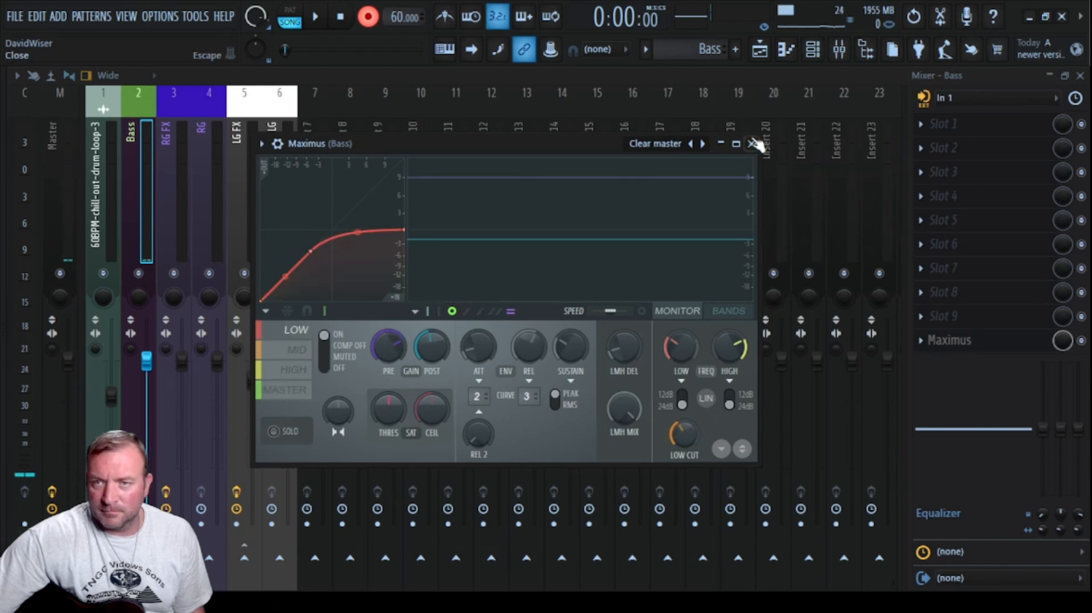
click(753, 144)
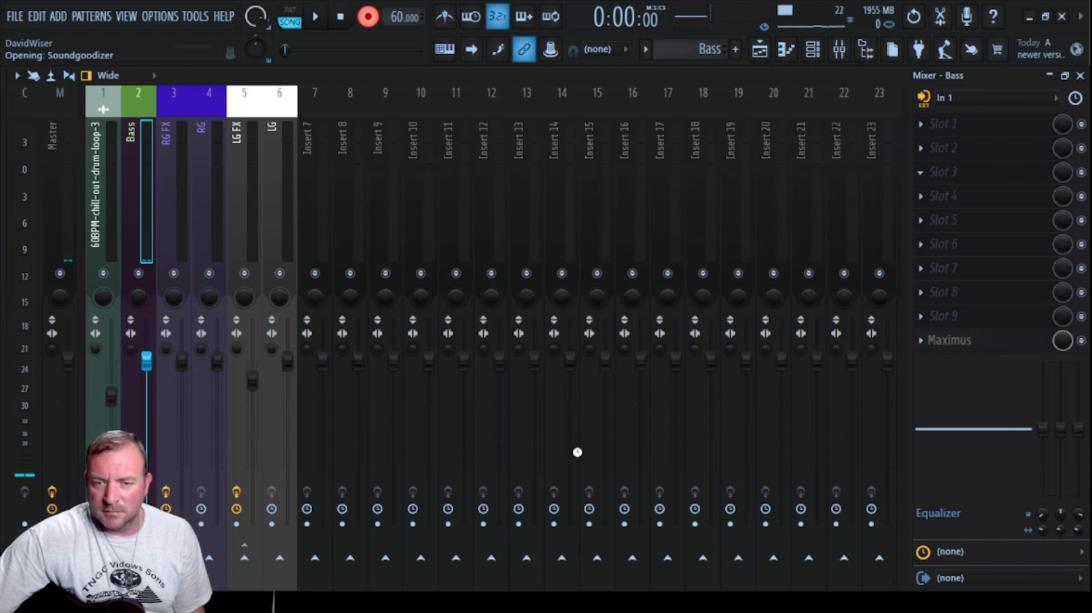
Add Soundgoodizer to the Bass track in mode C and move it to slot 1
click(118, 361)
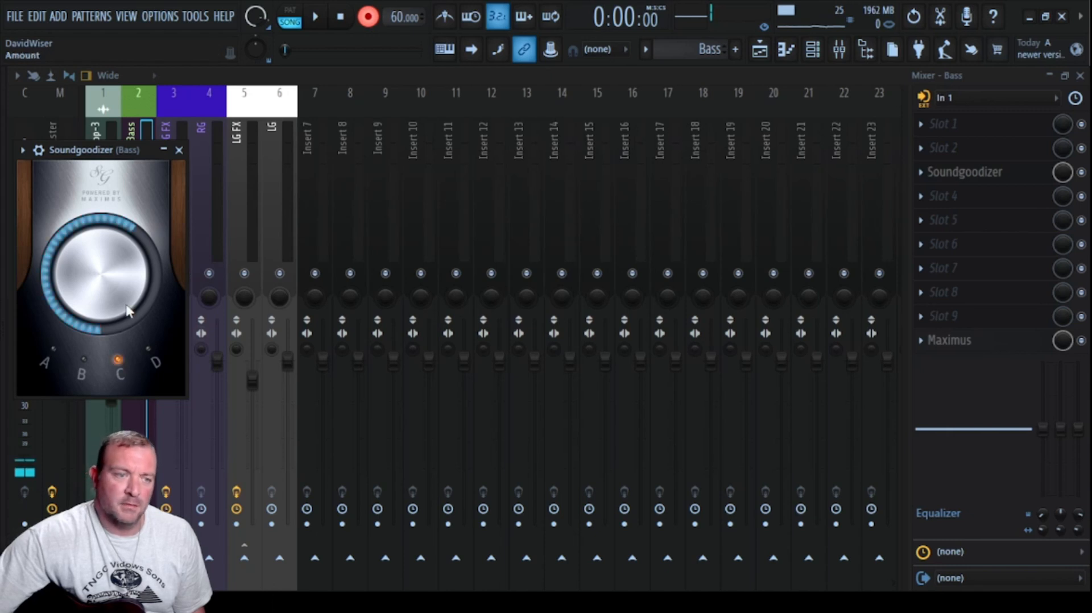
click(179, 150)
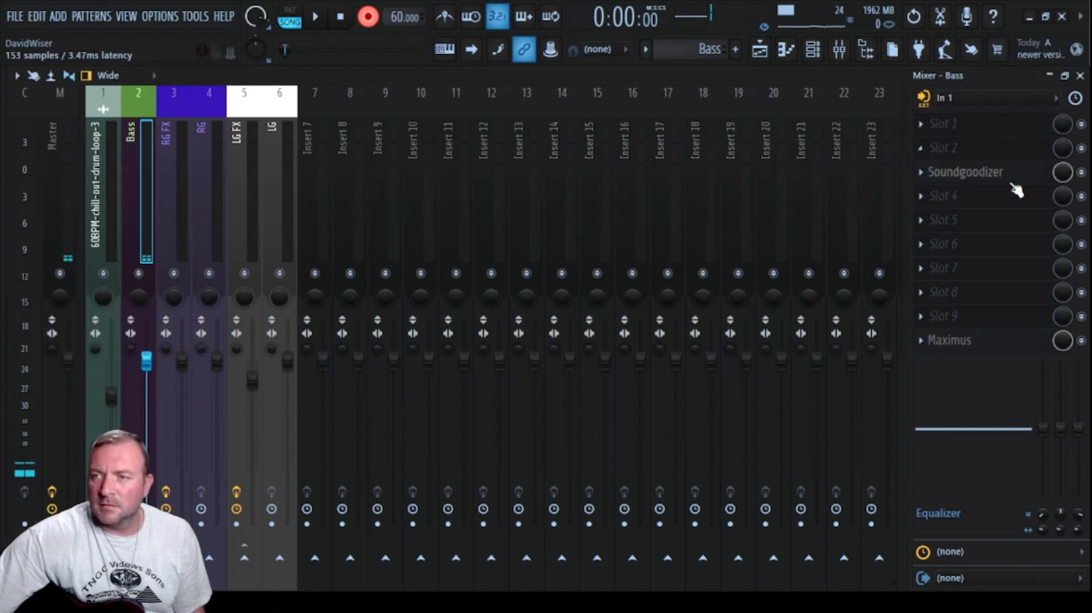
drag(1020, 172, 1014, 126)
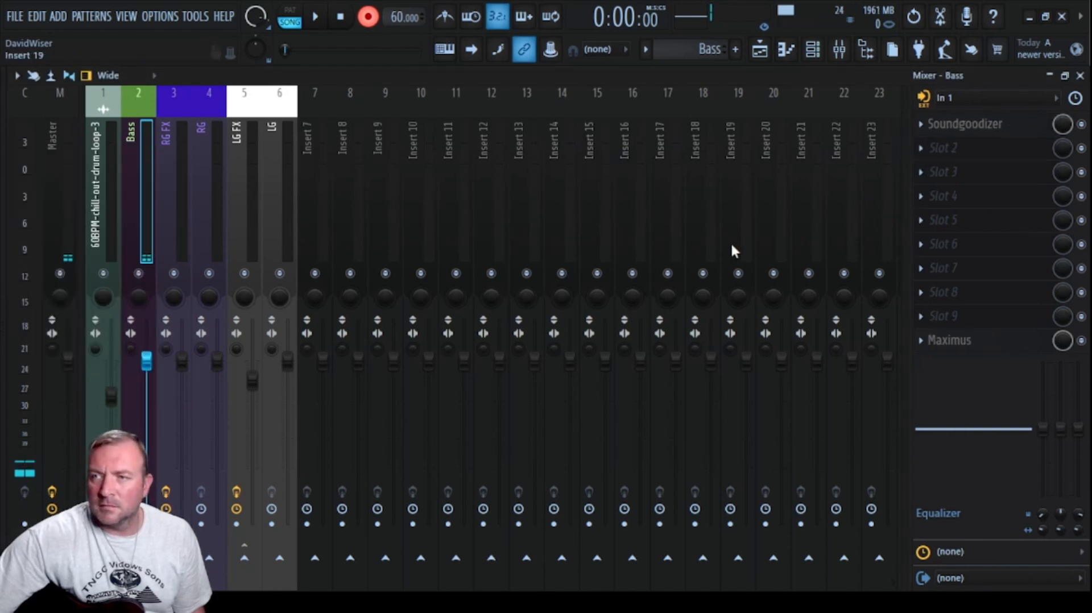
Record the bass over the whole song from the beginning, stop, and turn recording mode off
click(1081, 75)
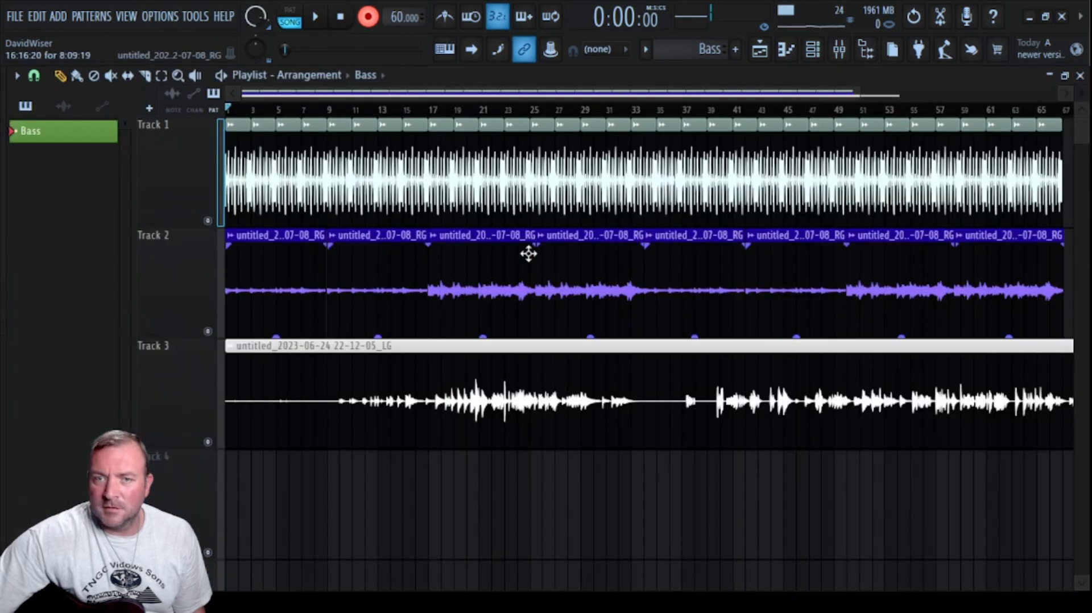
click(317, 19)
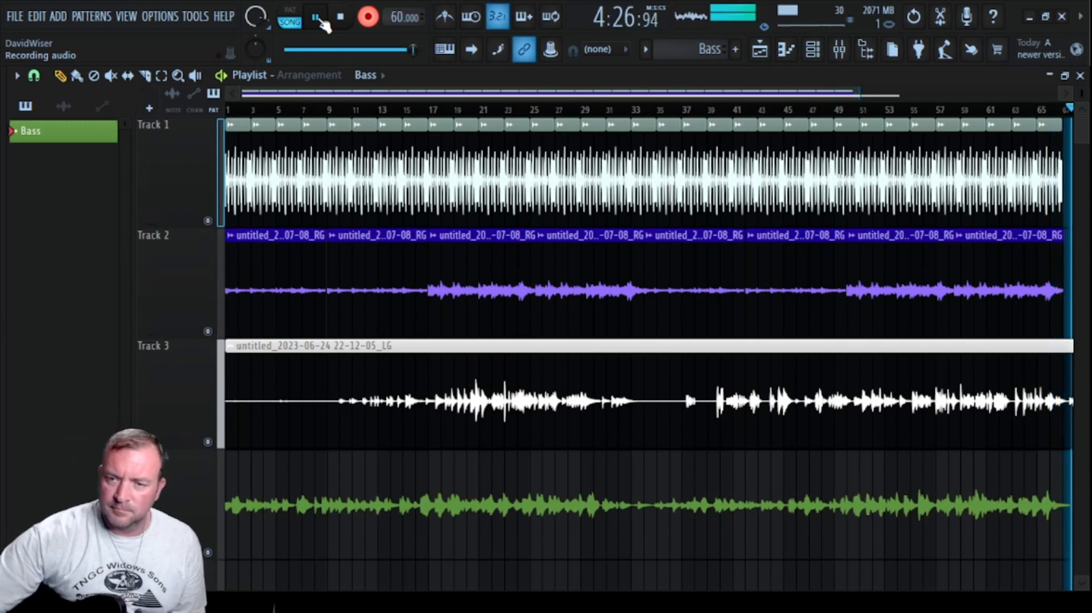
click(340, 17)
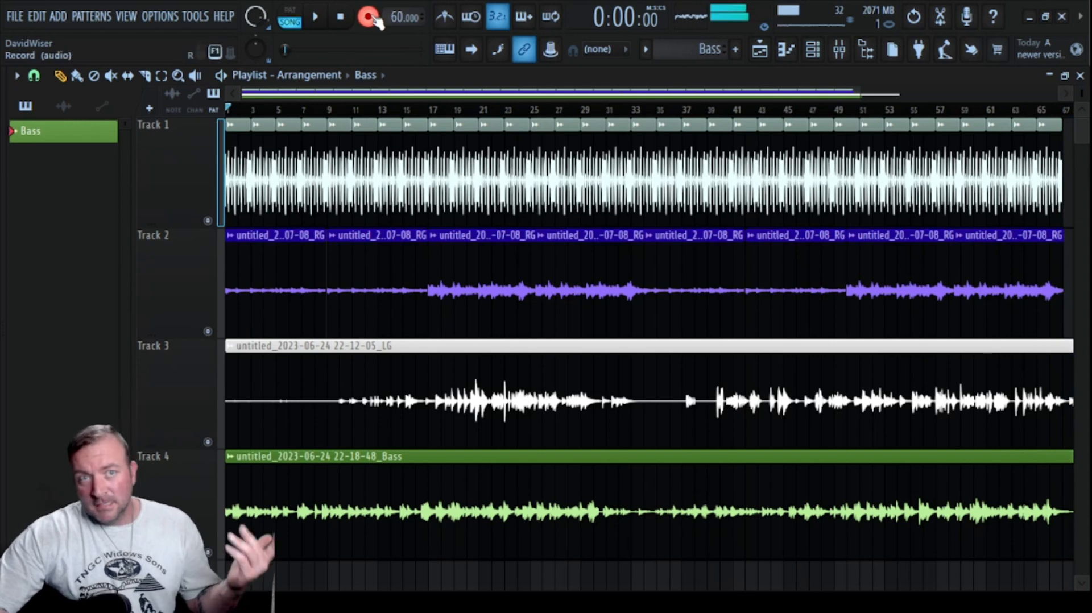
click(368, 18)
Select the LG clip on Track 3 and the Bass clip on Track 4 together in the playlist
scroll(608, 188, down, 3)
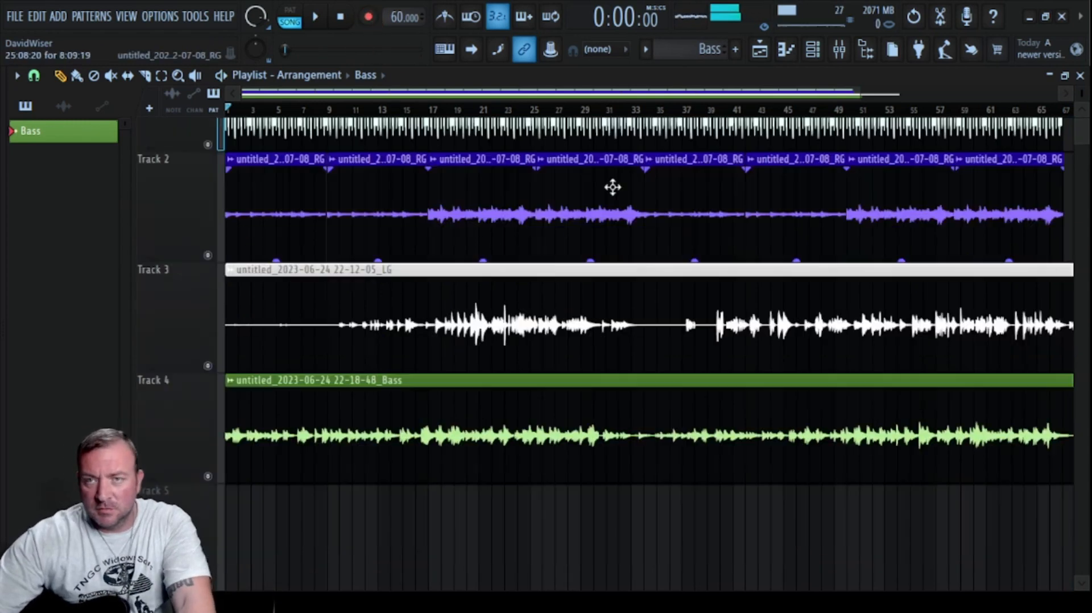
scroll(122, 331, up, 8)
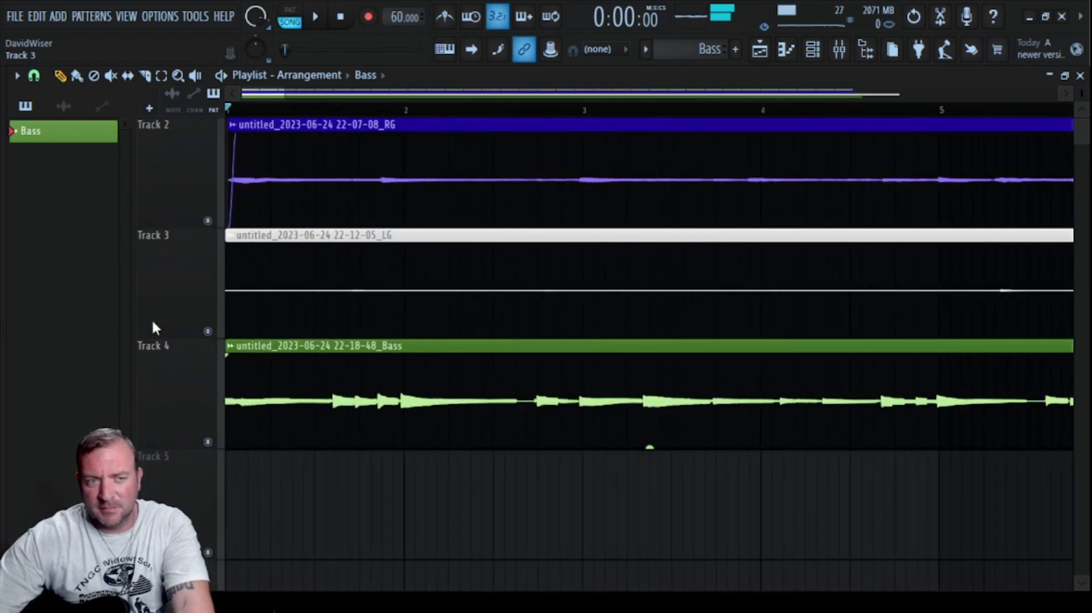
scroll(536, 321, down, 3)
scroll(417, 363, down, 8)
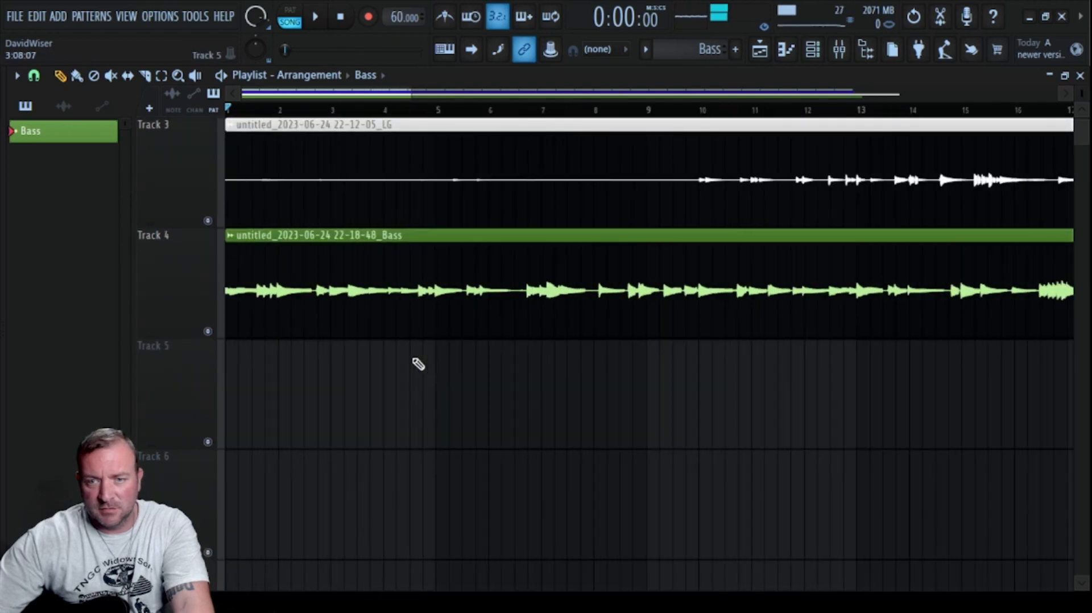
drag(271, 345, 370, 225)
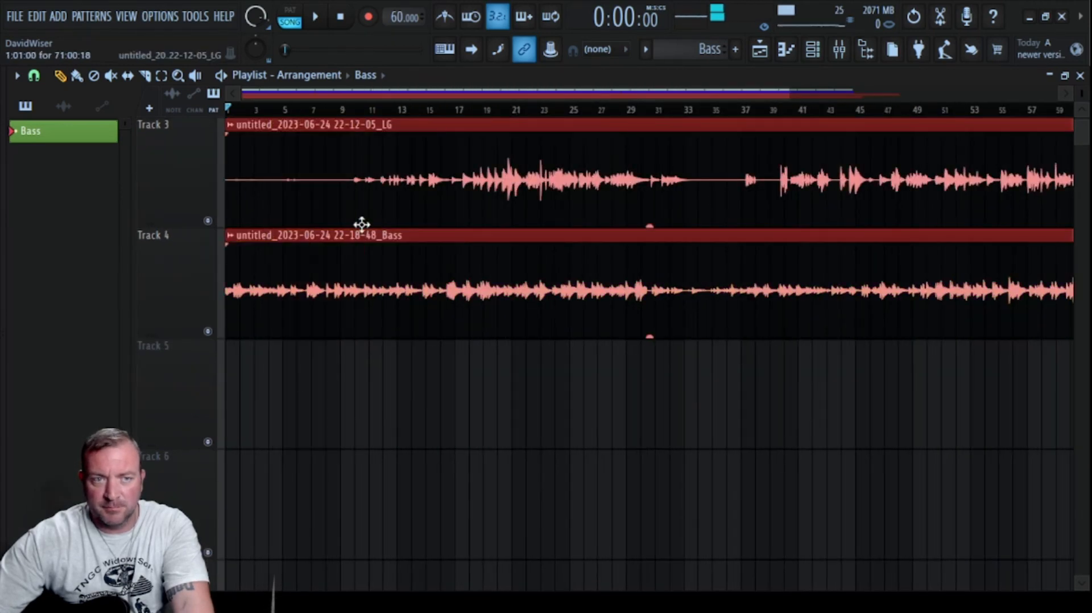
Play the song from the start and examine the timing of the LG and Bass clips around bar 2
scroll(182, 311, up, 8)
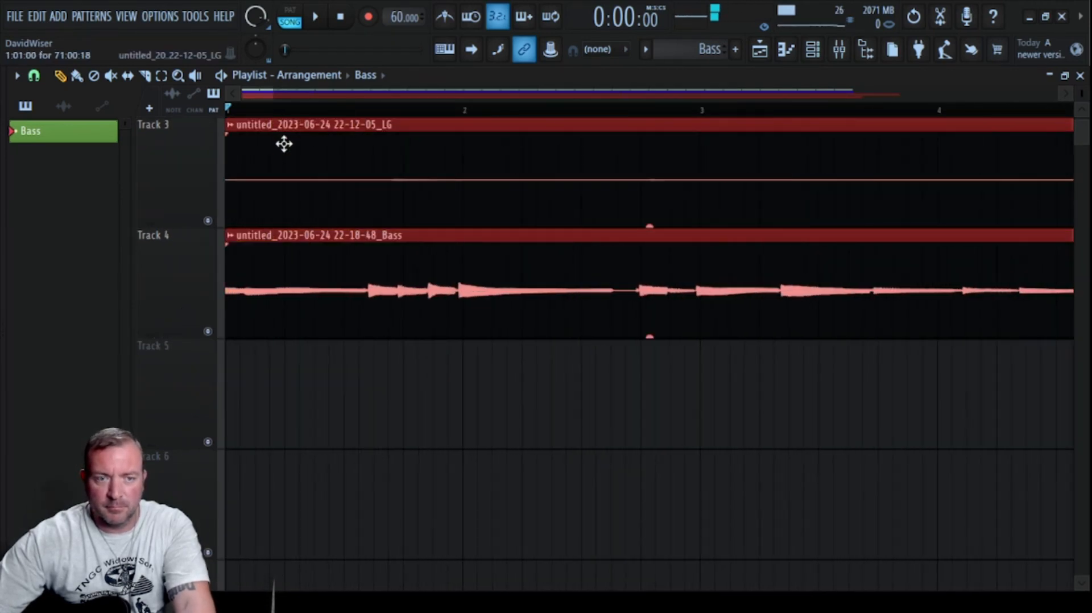
key(space)
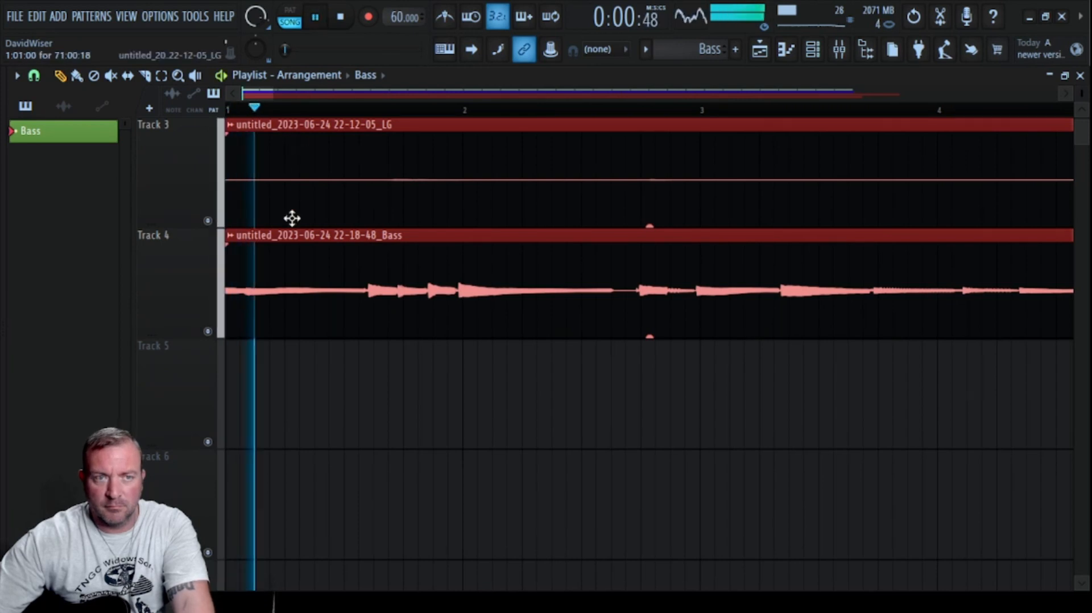
scroll(296, 221, up, 5)
scroll(409, 263, down, 3)
scroll(366, 299, down, 2)
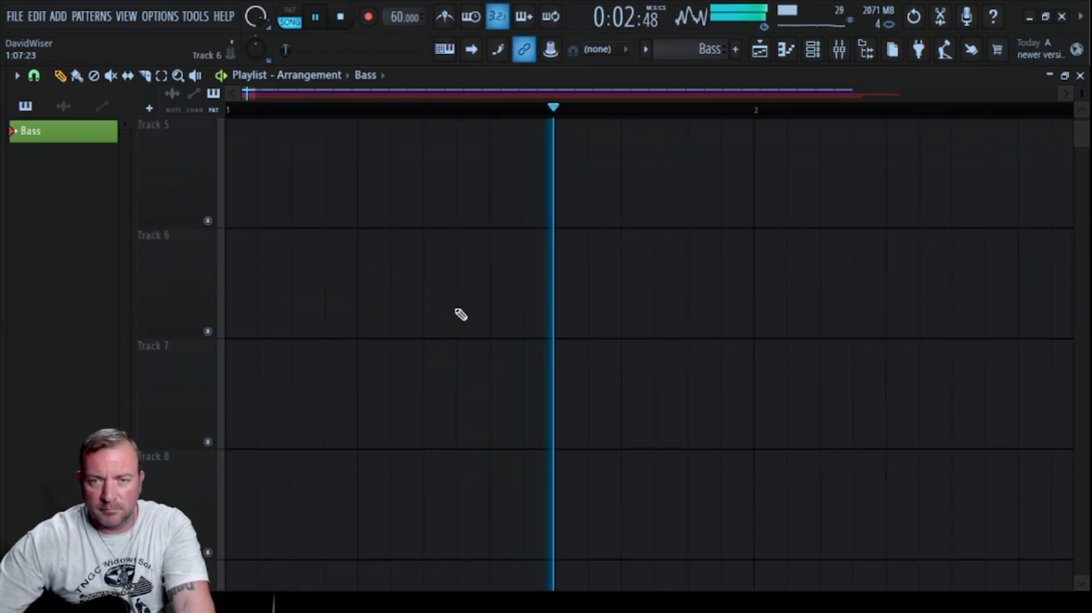
scroll(461, 313, up, 3)
key(space)
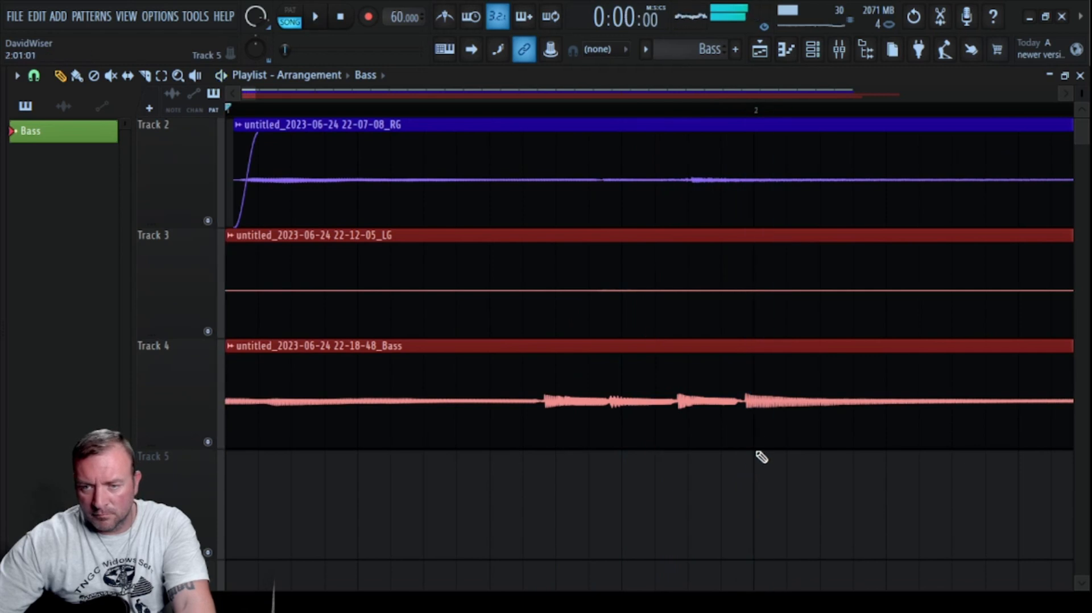
Nudge the LG and Bass clips together to start at 1:01:05, lining the bass notes up with the drum hits, and deselect them
scroll(762, 432, up, 4)
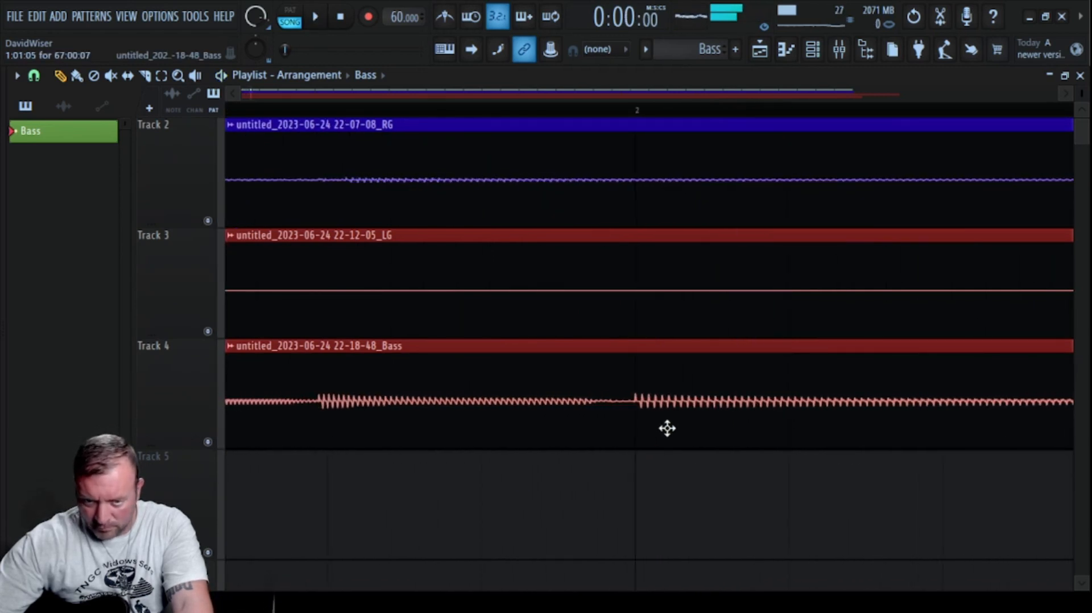
key(space)
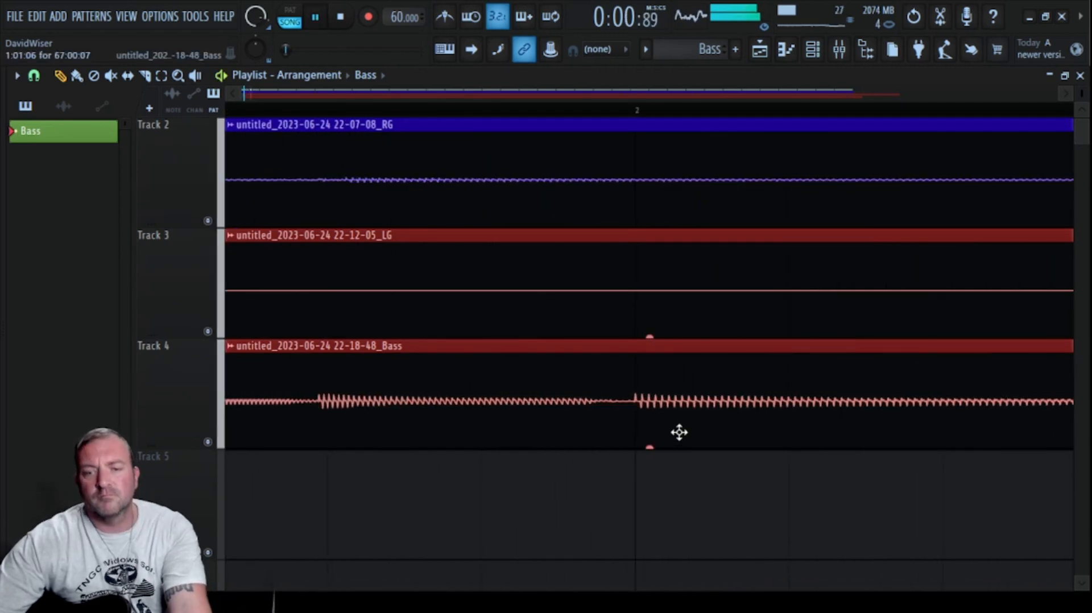
scroll(686, 439, up, 1)
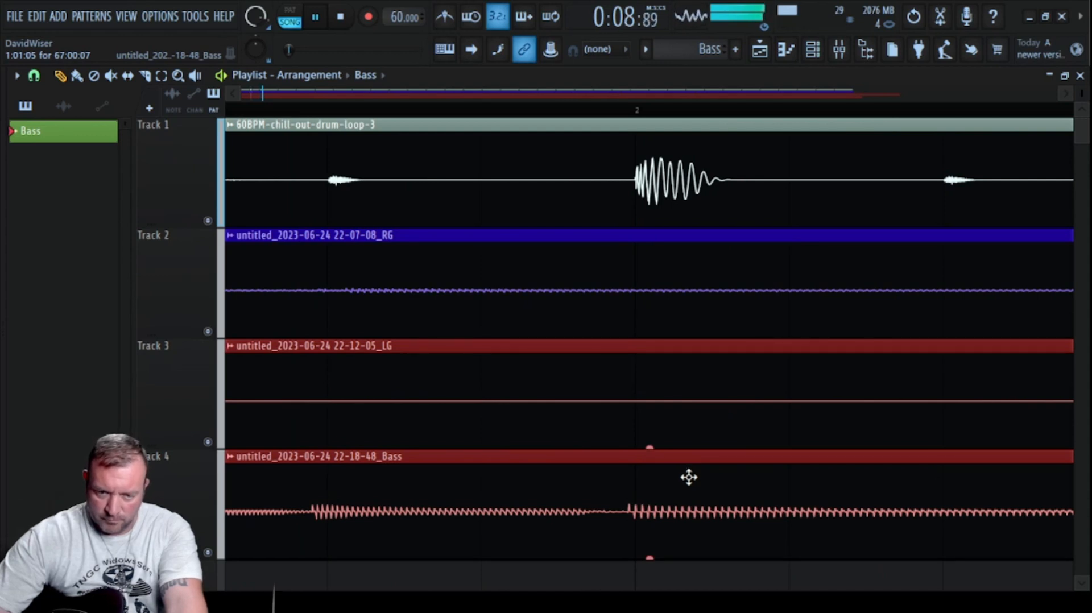
scroll(689, 477, down, 5)
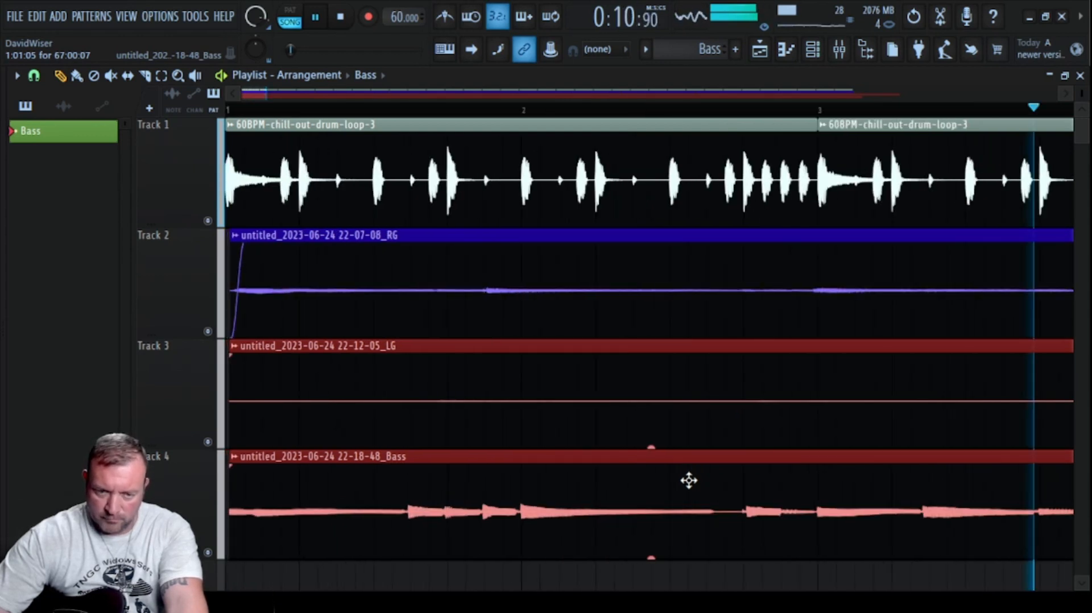
key(space)
click(623, 584)
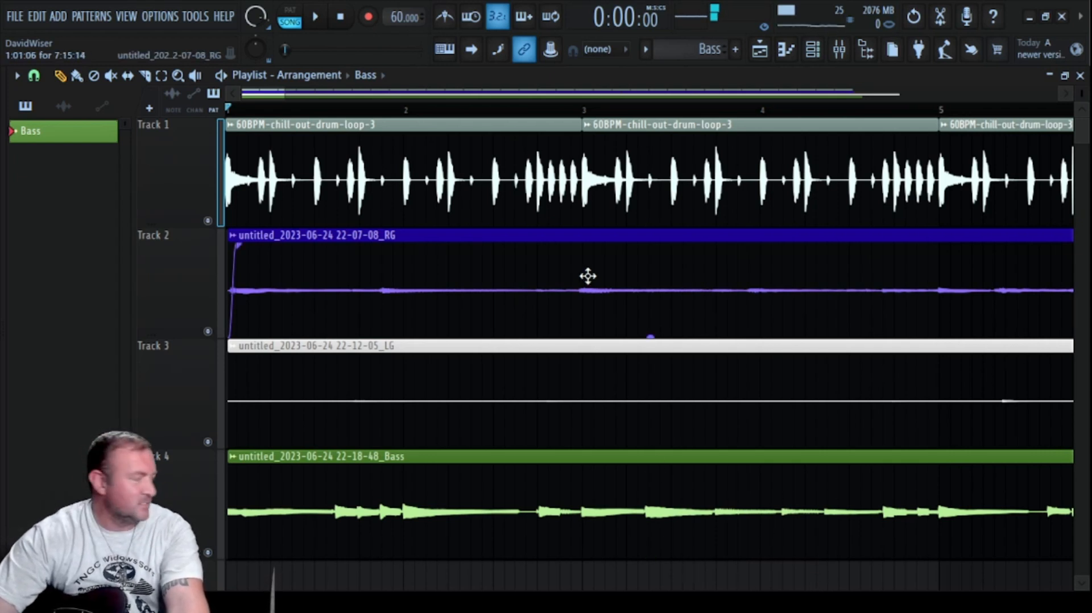
Play the whole arrangement from the beginning, stop, and check the Bass clip's audio settings without changing them
key(space)
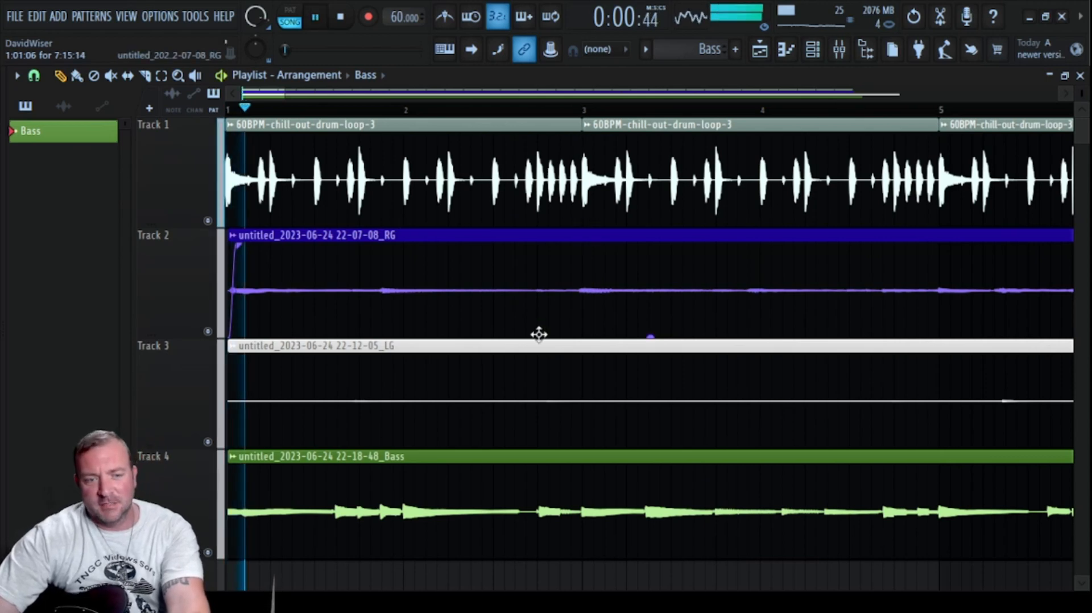
scroll(561, 329, down, 3)
ctrl+right_click(475, 519)
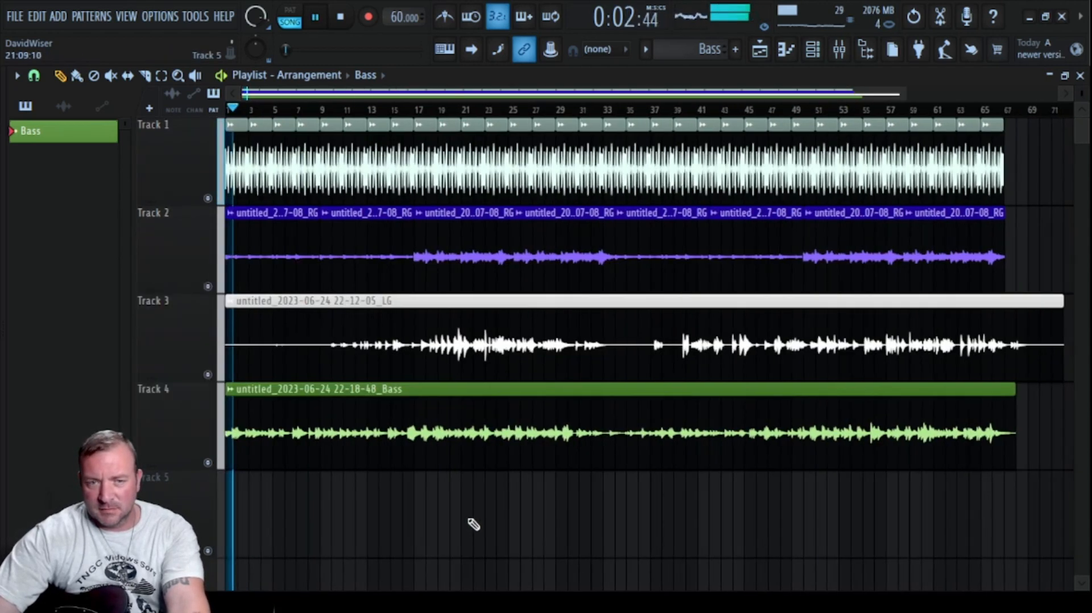
key(space)
double_click(324, 418)
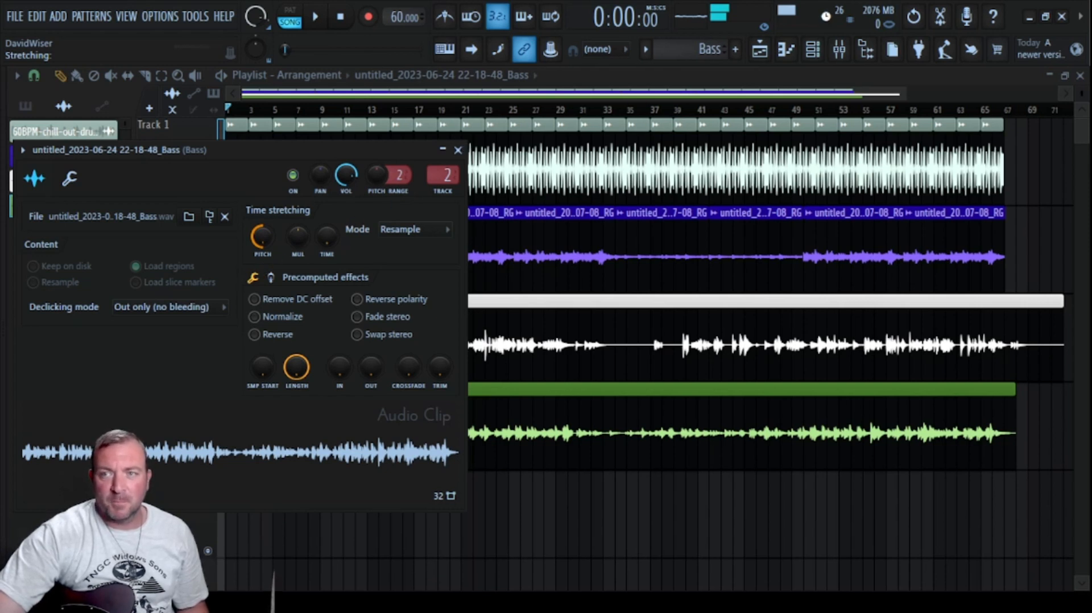
click(458, 151)
Add Fruity Compressor to slot 9 of the Bass mixer track with its input set to none, and lower the track's volume during playback
click(838, 49)
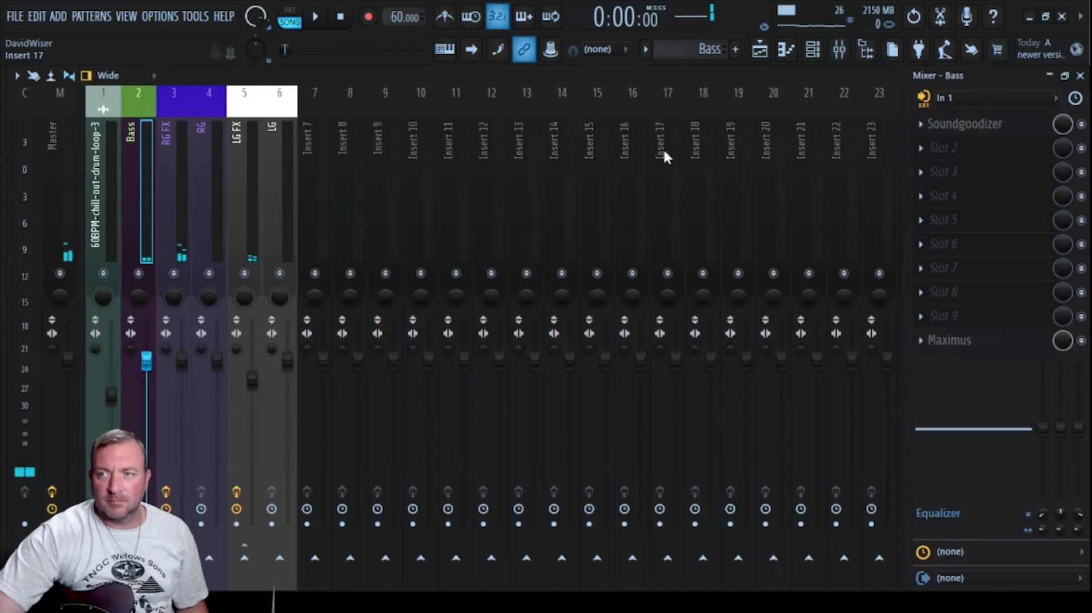
click(946, 188)
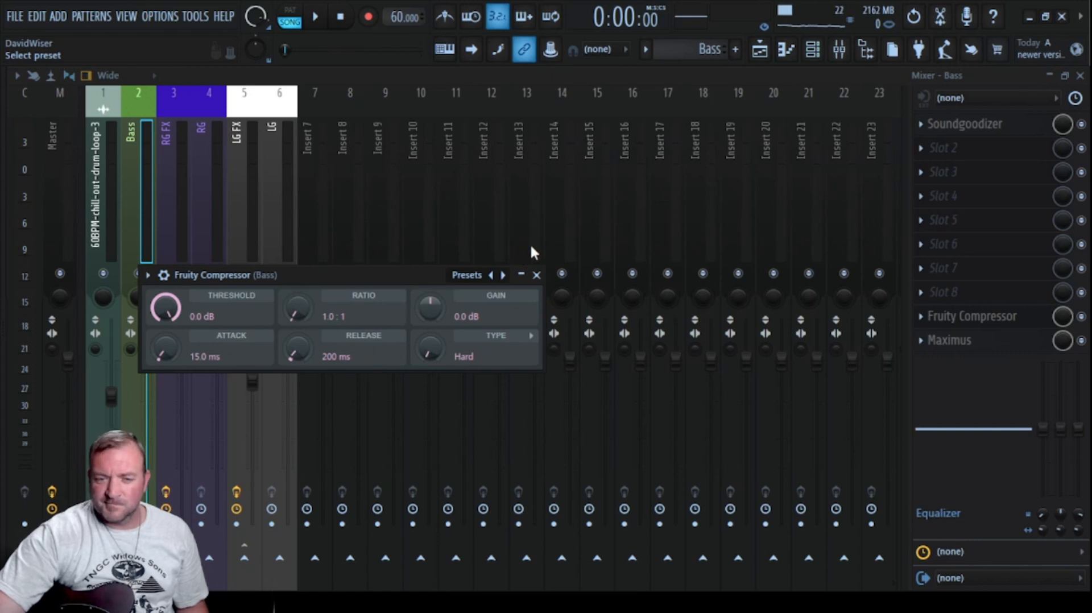
click(537, 274)
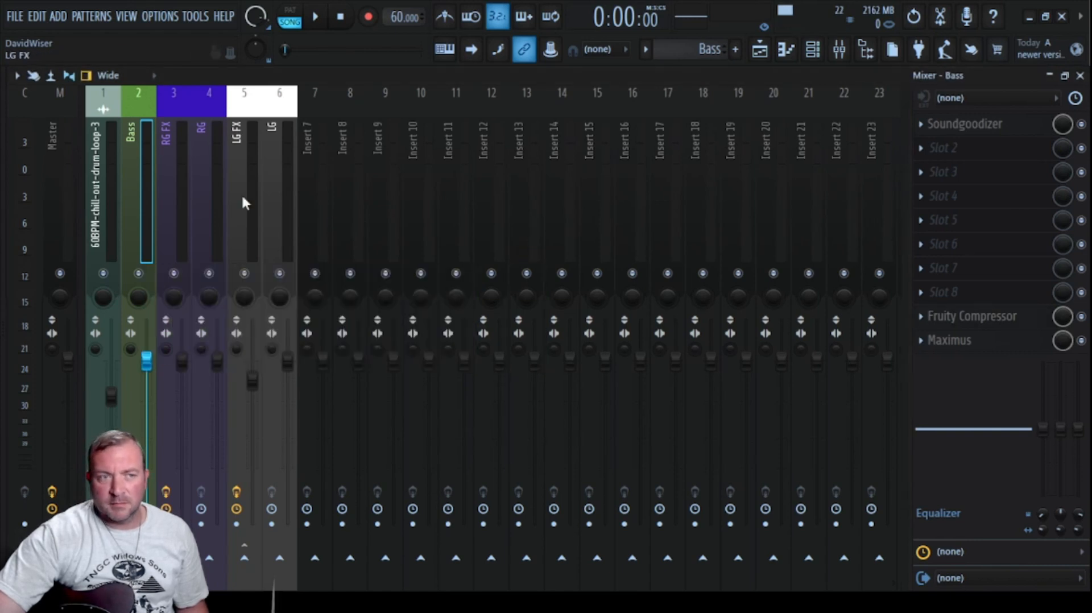
click(315, 17)
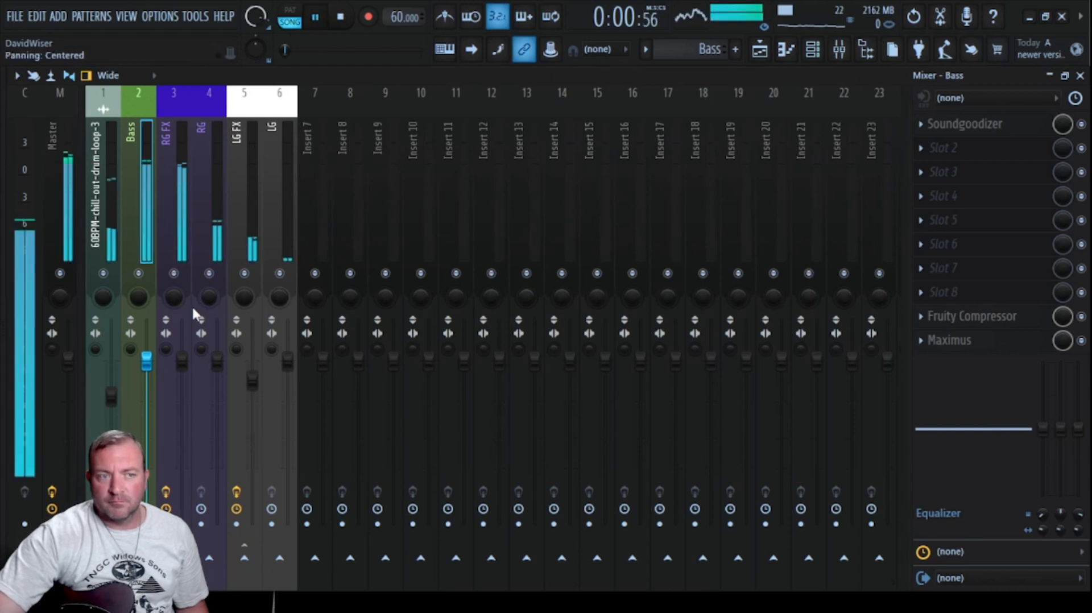
drag(147, 359, 154, 383)
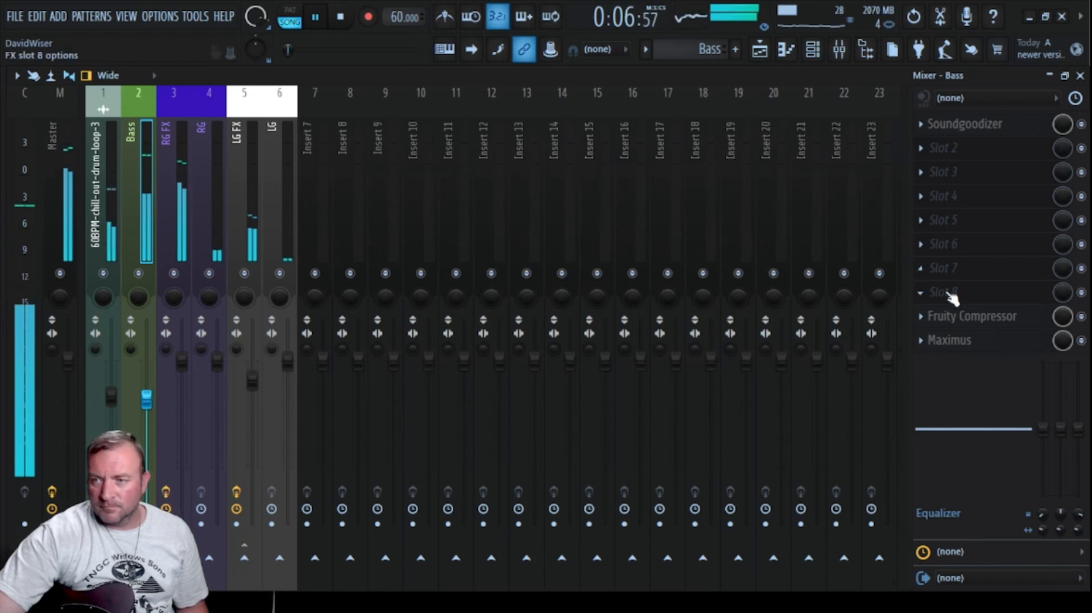
Move the Bass track's Fruity Compressor and Maximus up to slots 8 and 9, and load Fruity Parametric EQ 2 in slot 10 with the Pass preset
drag(951, 297, 950, 345)
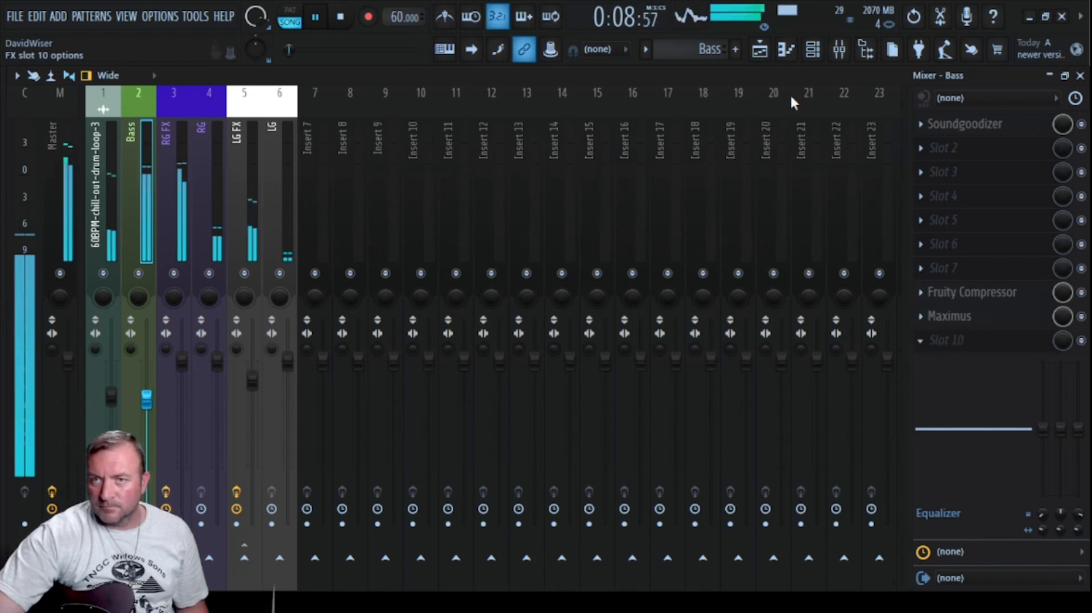
click(768, 76)
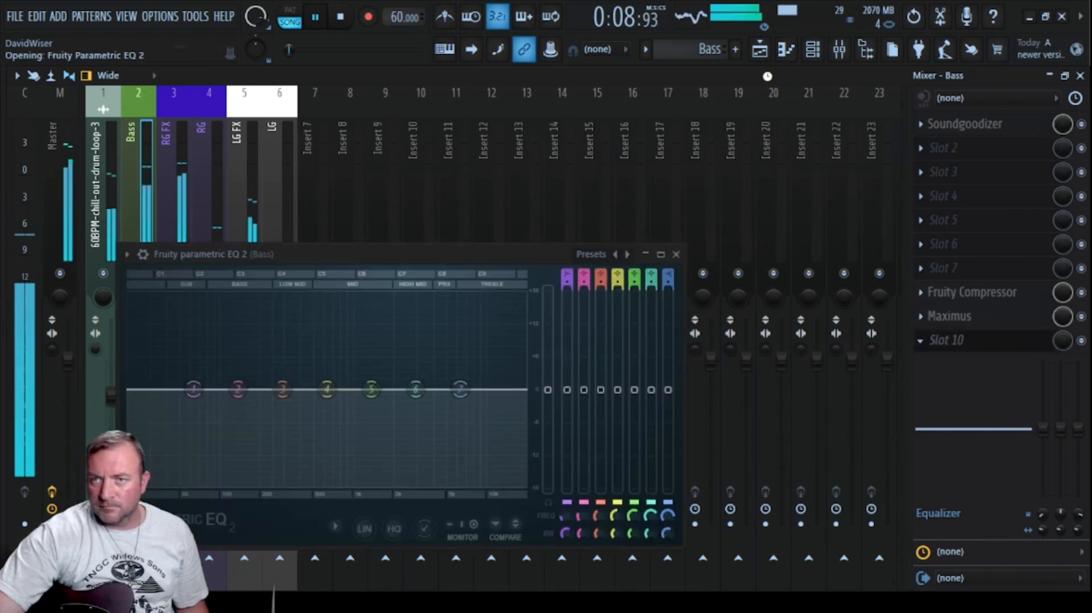
click(616, 254)
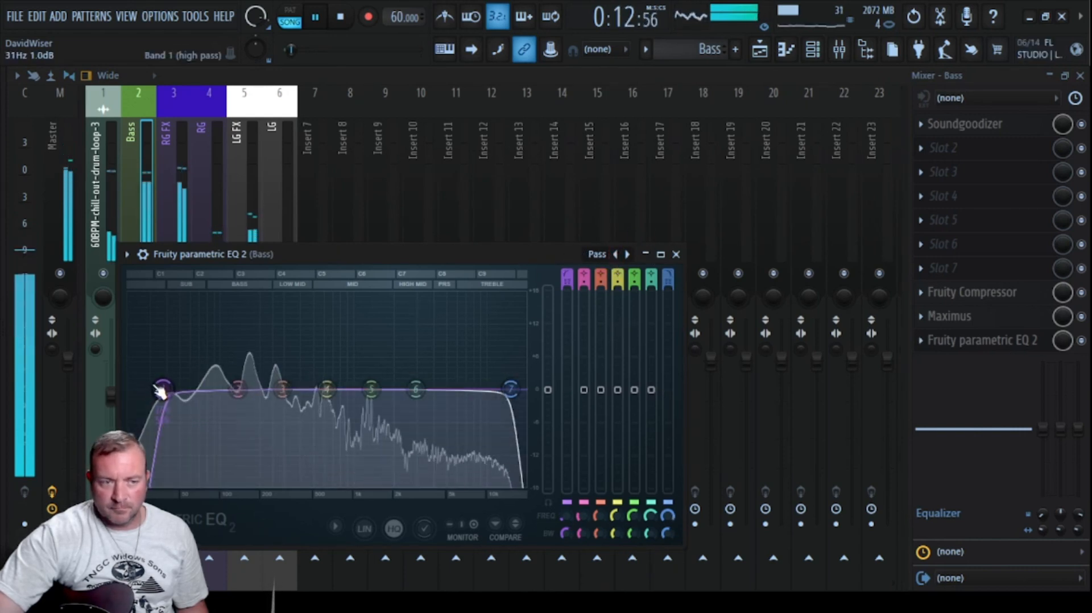
Set the Bass EQ's high-pass band to 67 Hz and its low-pass band between 1 and 2 kHz, and close the EQ
drag(161, 389, 196, 389)
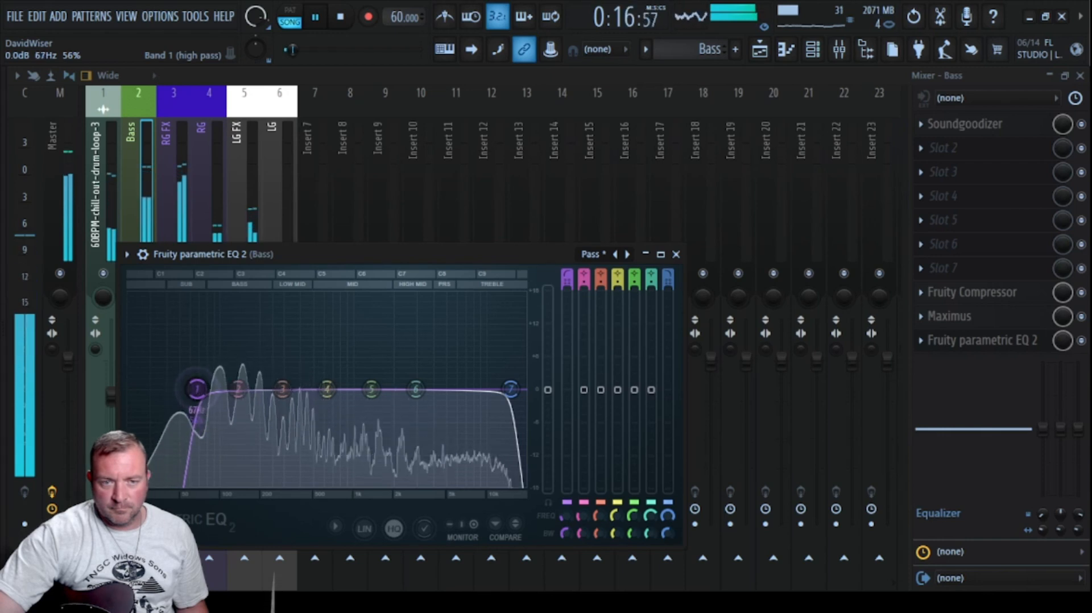
drag(511, 390, 371, 389)
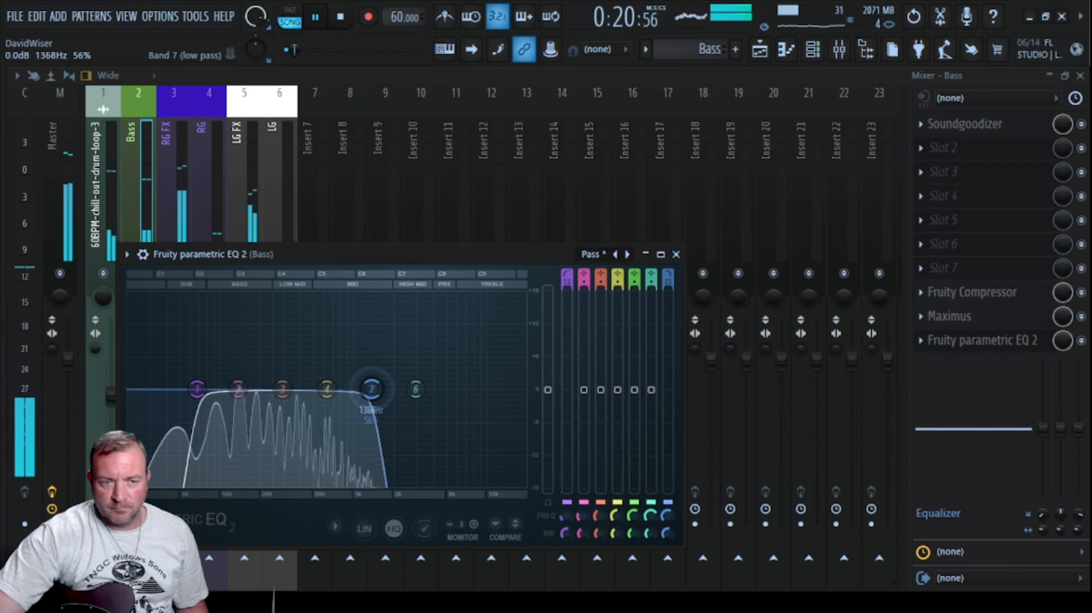
drag(390, 390, 388, 390)
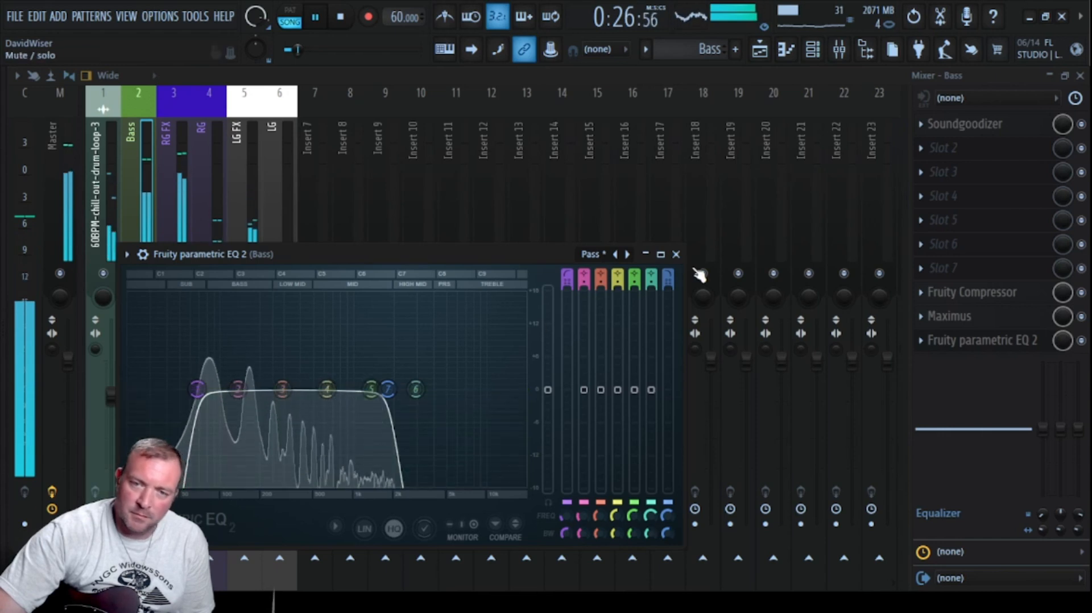
click(676, 255)
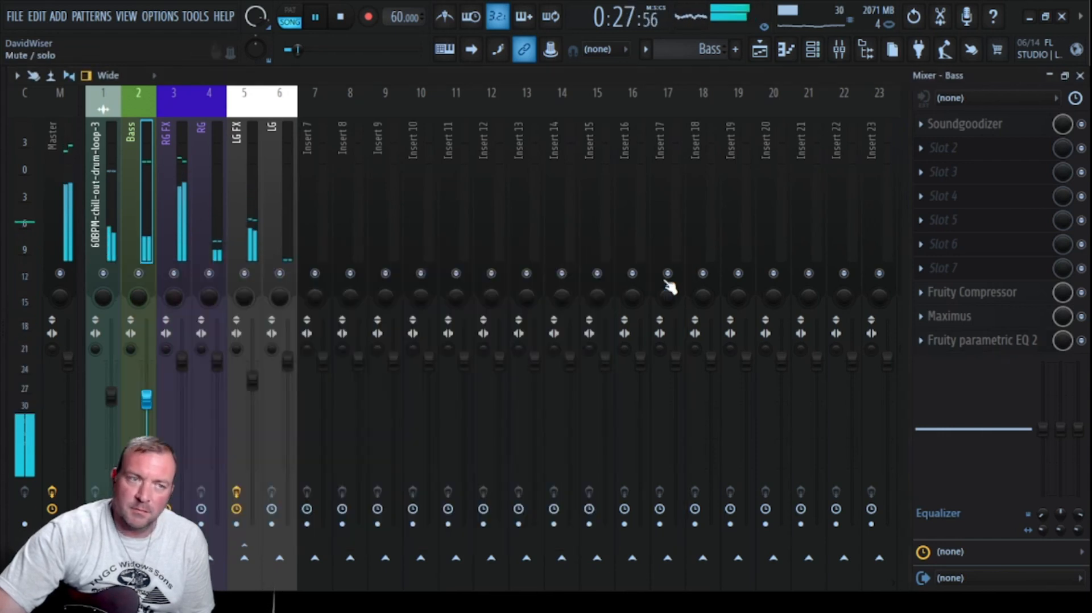
Lower the low-pass band of the RG FX track's Fruity Parametric EQ 2 to about 7486 Hz and put the EQ away
click(210, 141)
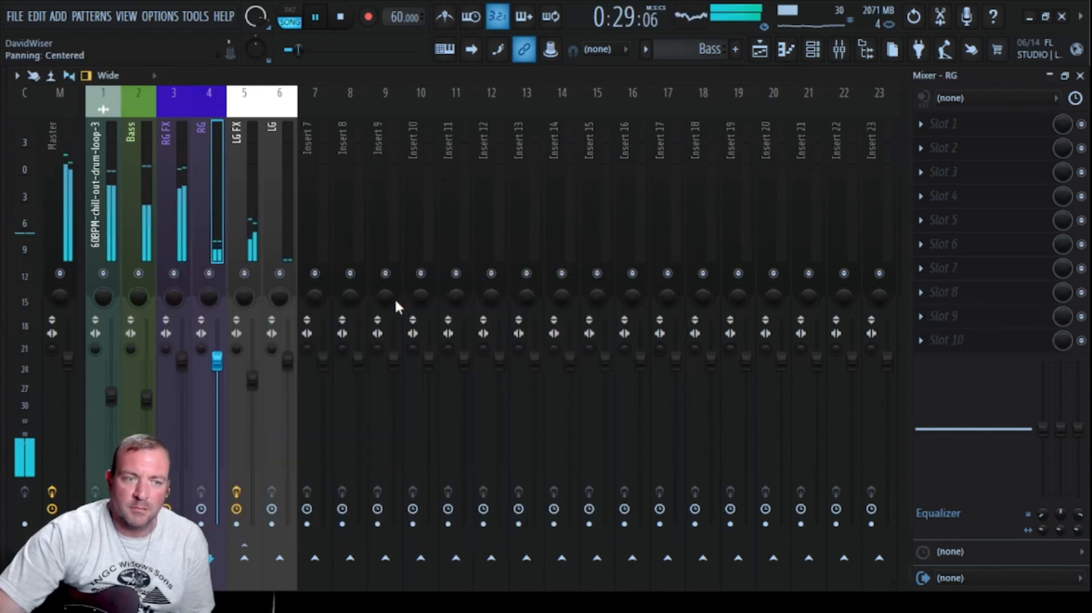
click(164, 153)
click(952, 341)
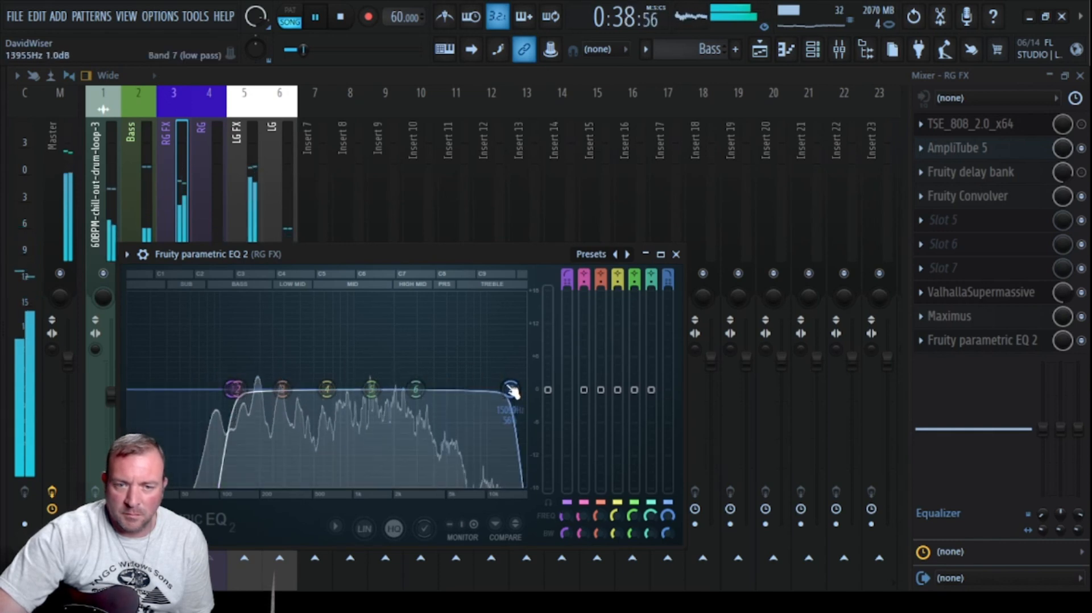
drag(511, 389, 467, 389)
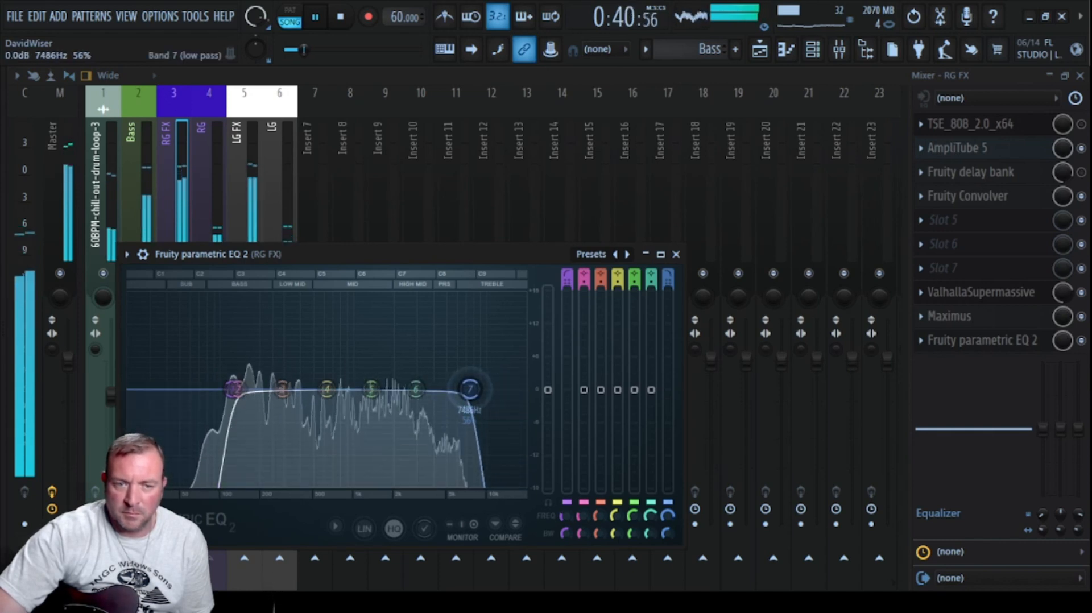
click(645, 255)
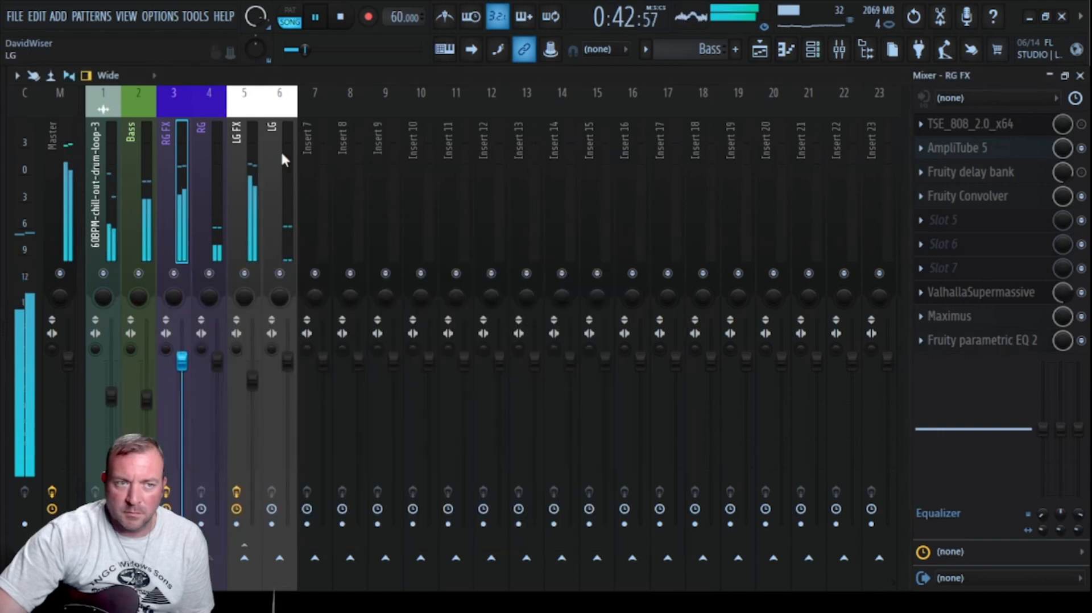
Set the LG FX track's EQ high-pass band between 50 and 100 Hz and its low-pass band between 5 and 10 kHz, and close it
click(239, 153)
click(983, 340)
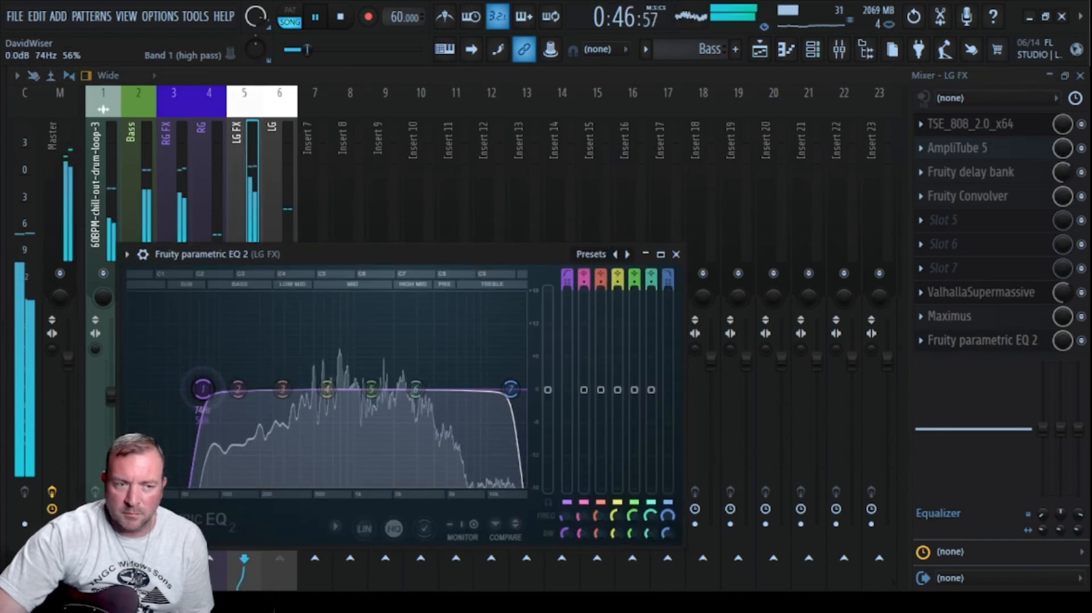
drag(510, 389, 475, 389)
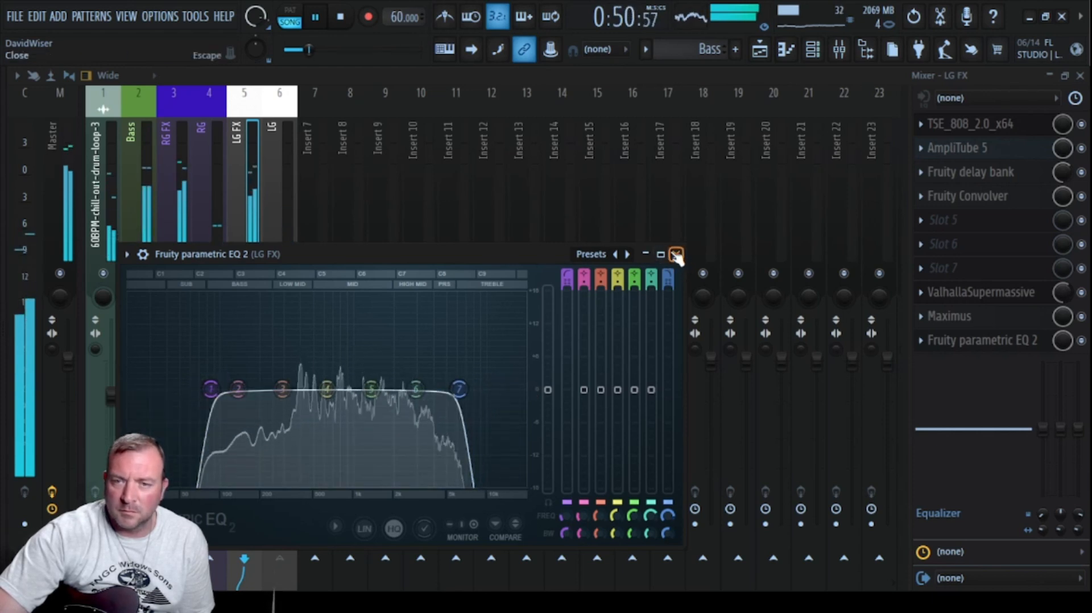
drag(458, 389, 473, 389)
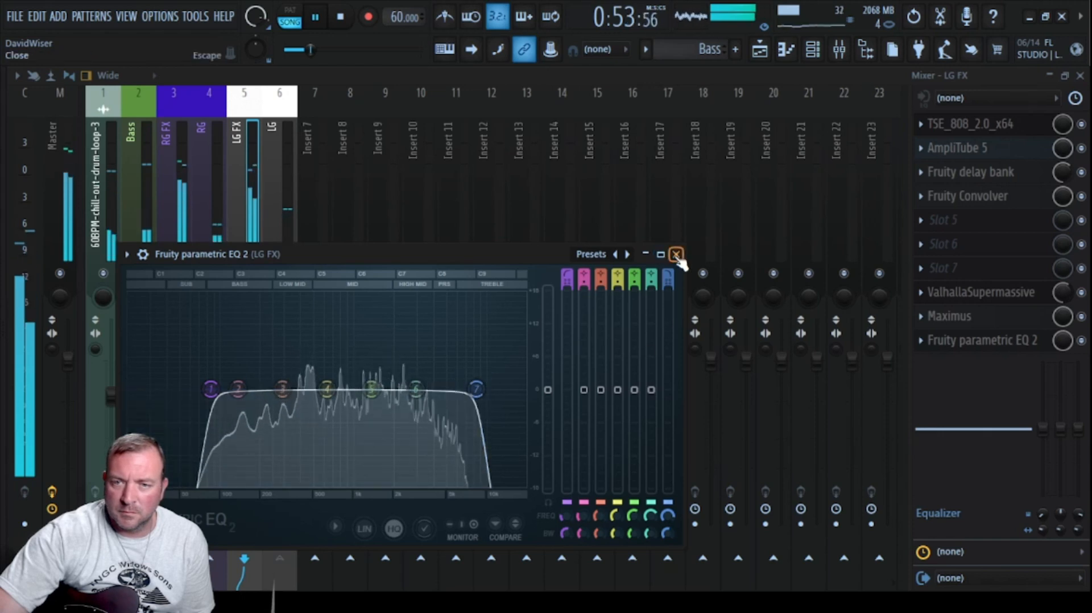
click(676, 254)
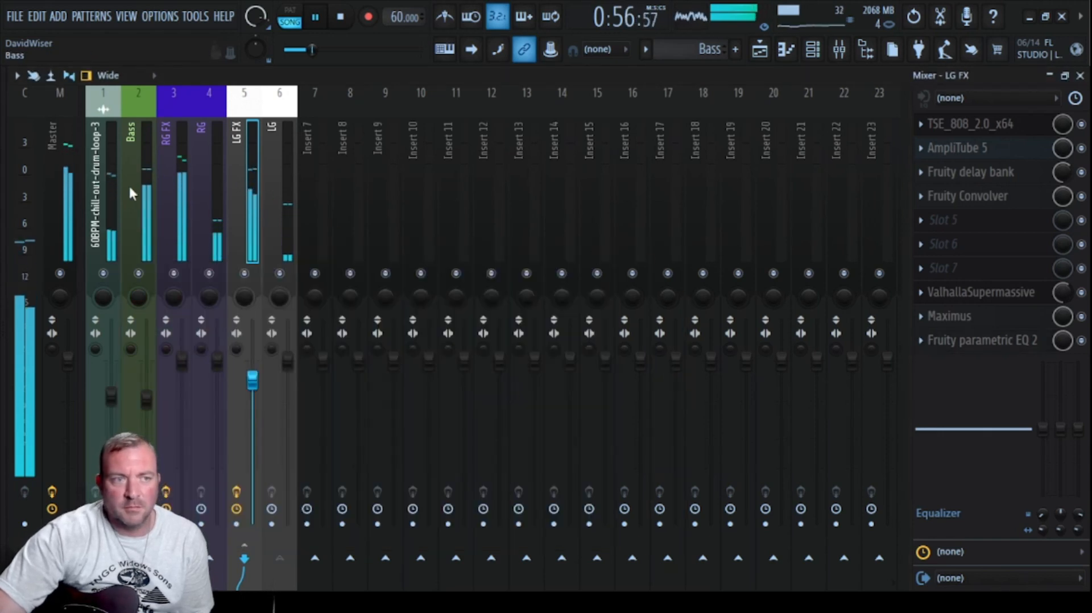
Add Fruity Parametric EQ 2 to slot 10 of the 60BPM-chill-out-drum-loop-3 mixer track
click(100, 180)
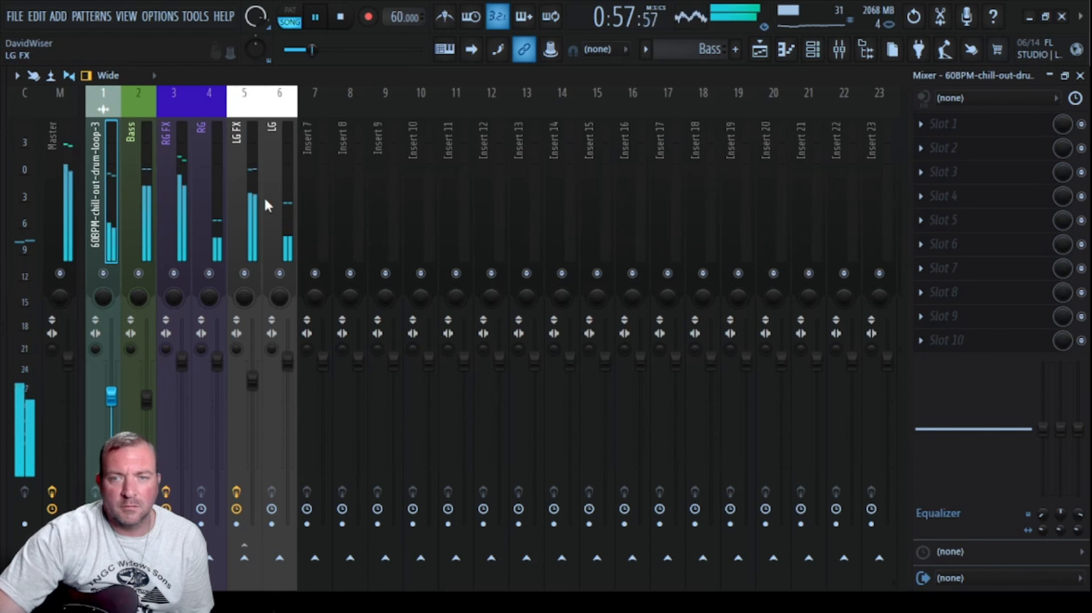
click(918, 339)
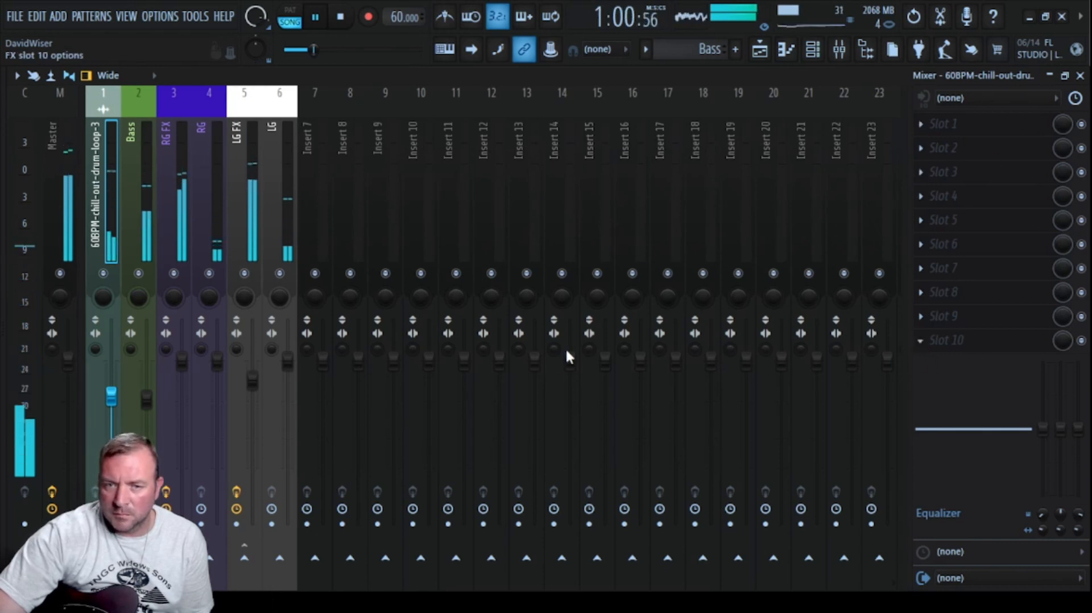
click(731, 71)
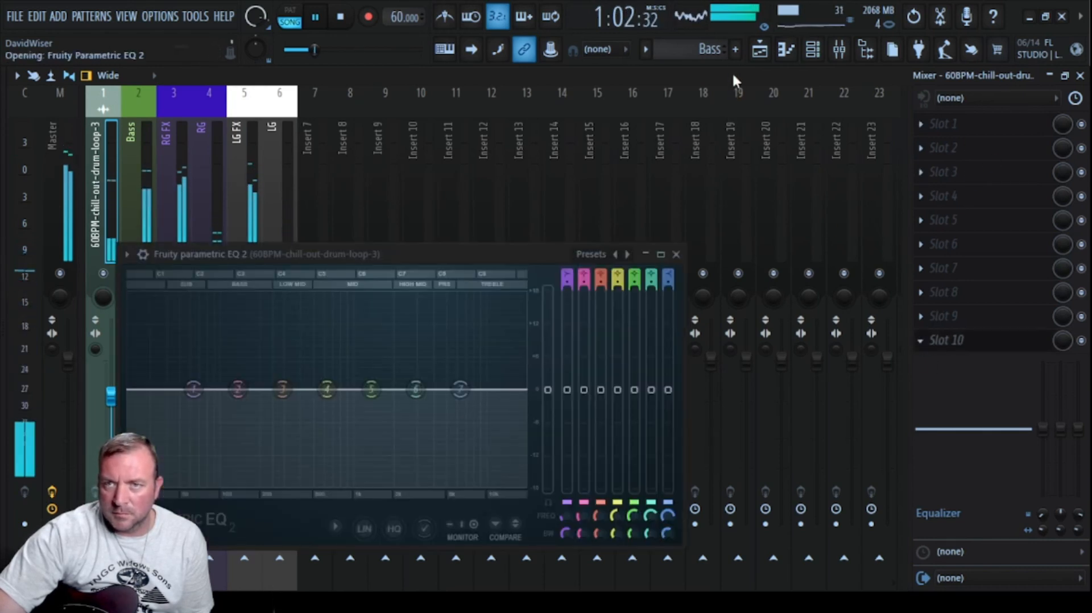
Load the EQ's Vox Pass preset on the drum loop track, lower its high-pass band to around 50 Hz, and fine-tune its low-pass band
click(615, 254)
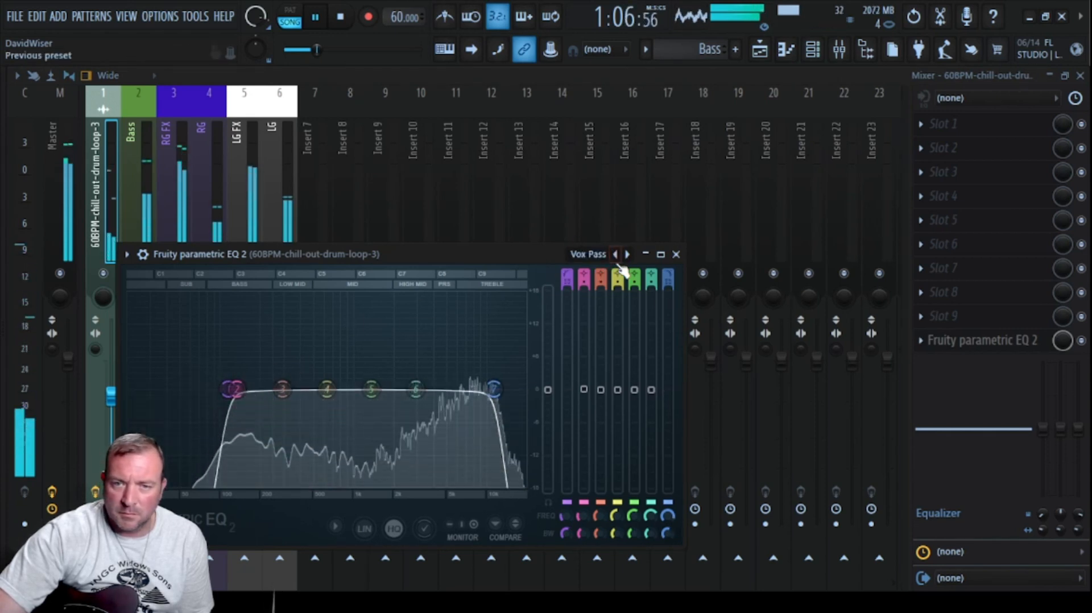
drag(230, 390, 183, 390)
drag(508, 391, 501, 390)
click(675, 254)
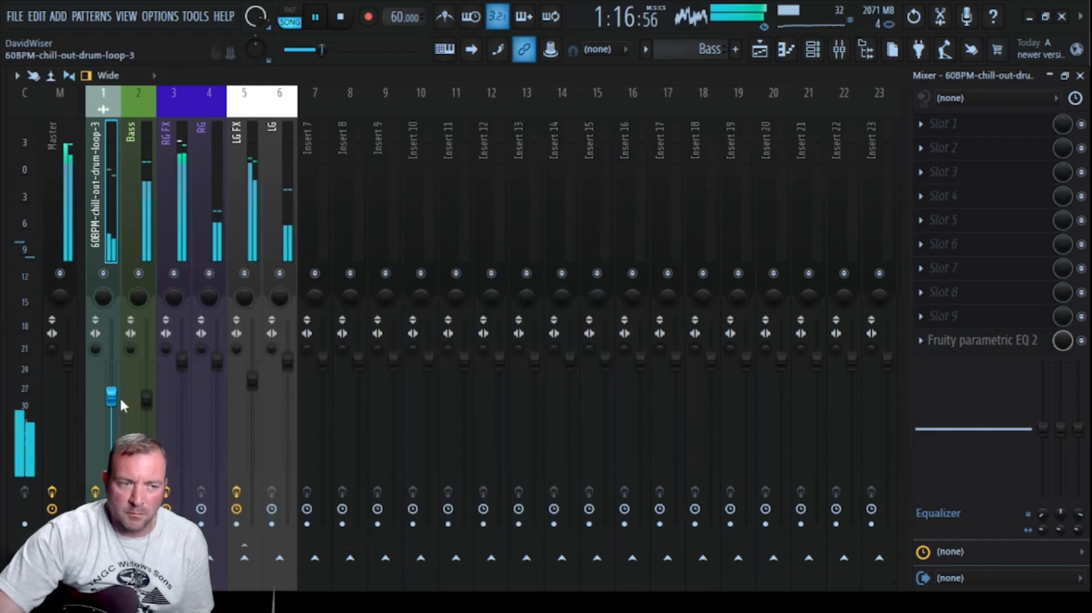
Raise the drum loop's fader level with the RG and LG faders, and slightly lower the LG FX and RG FX faders
mouse_move(112, 399)
mouse_down()
mouse_move(112, 376)
mouse_move(111, 385)
mouse_up()
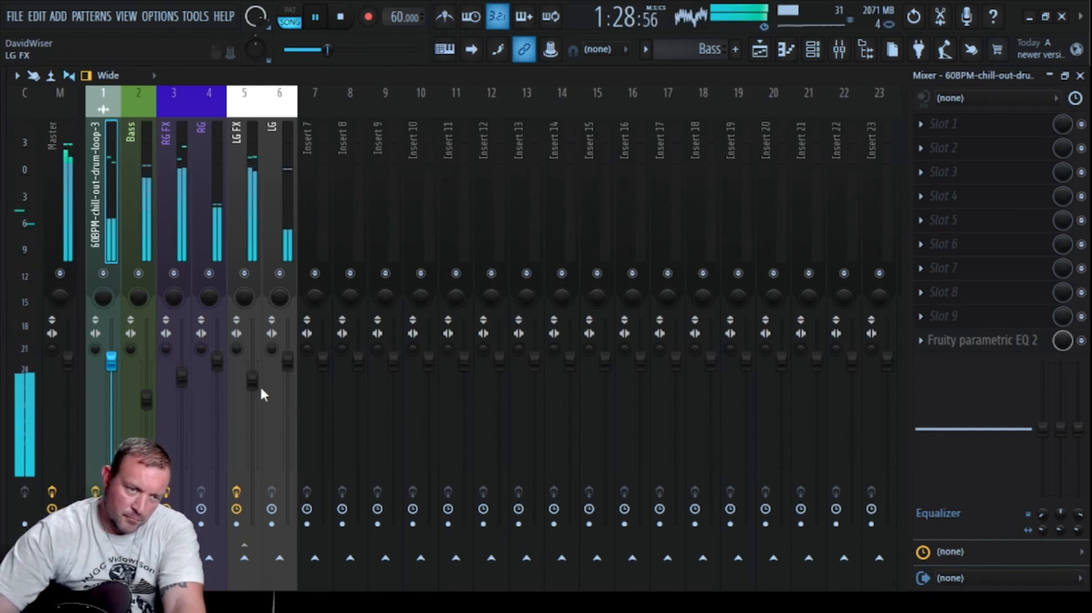
scroll(256, 387, down, 3)
scroll(186, 382, down, 1)
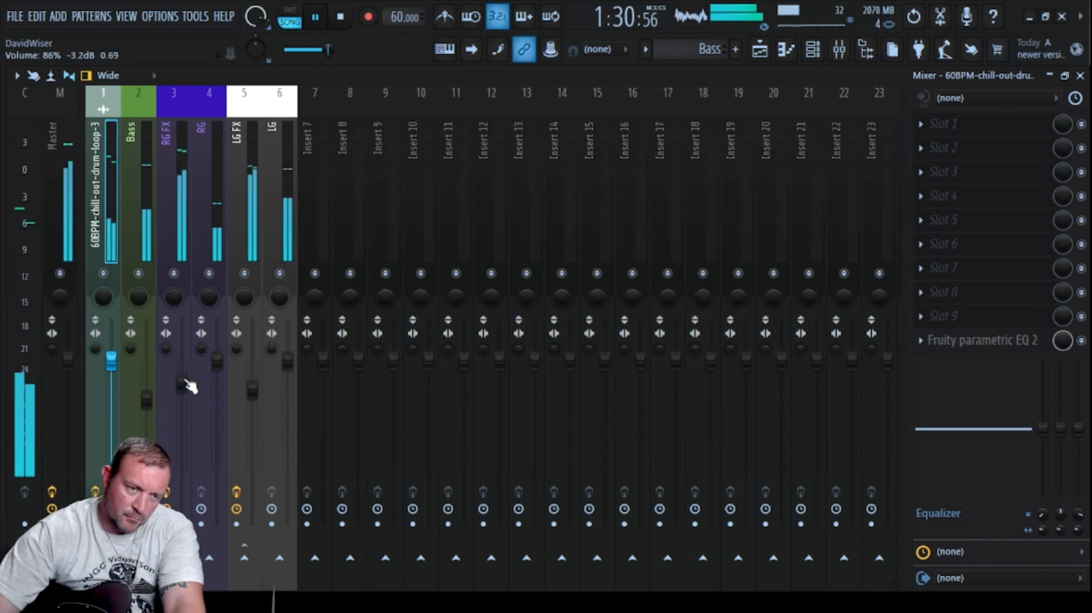
scroll(188, 387, down, 2)
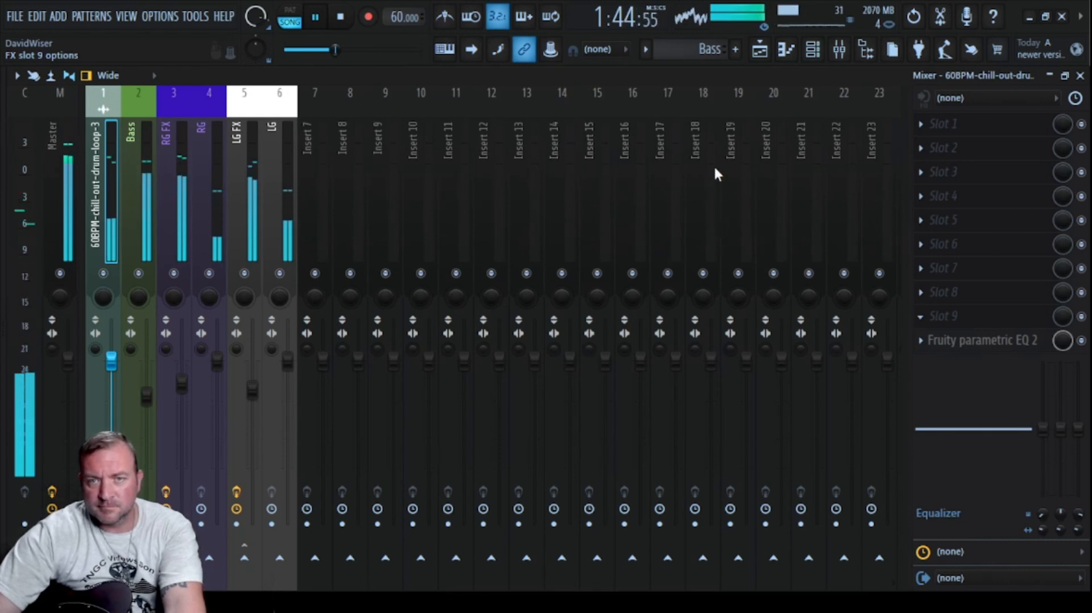
Add Fruity Convolver to slot 9 of the drum loop's mixer track and solo that track
click(592, 162)
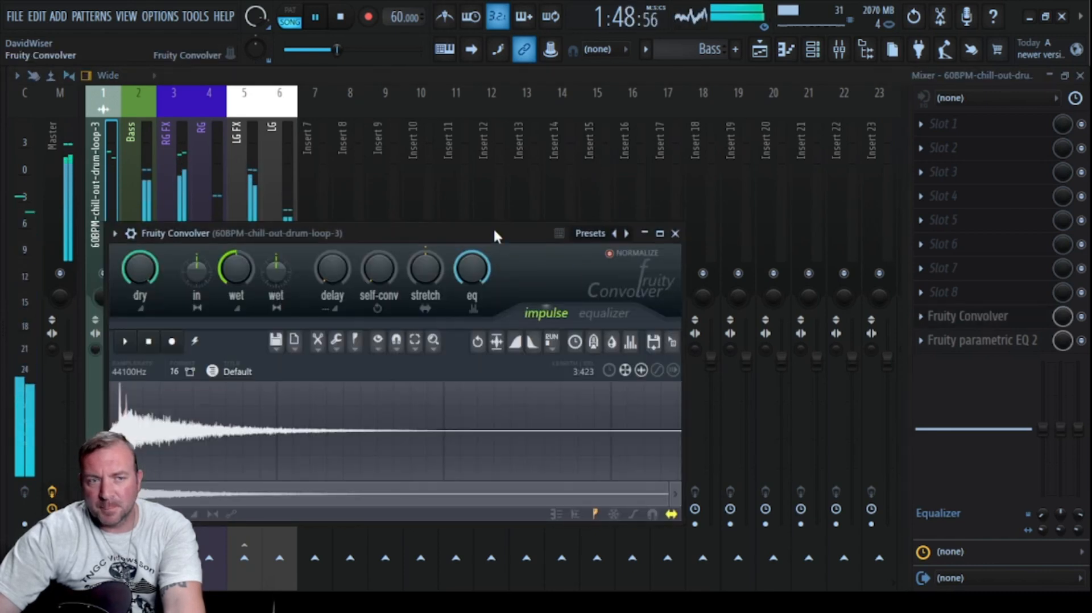
drag(495, 233, 622, 178)
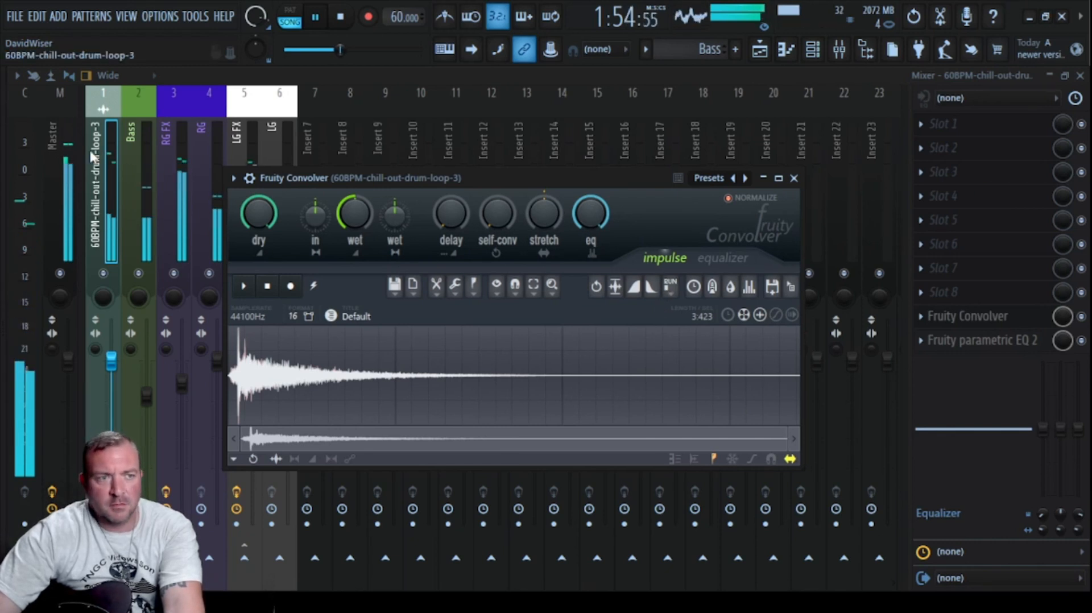
right_click(103, 274)
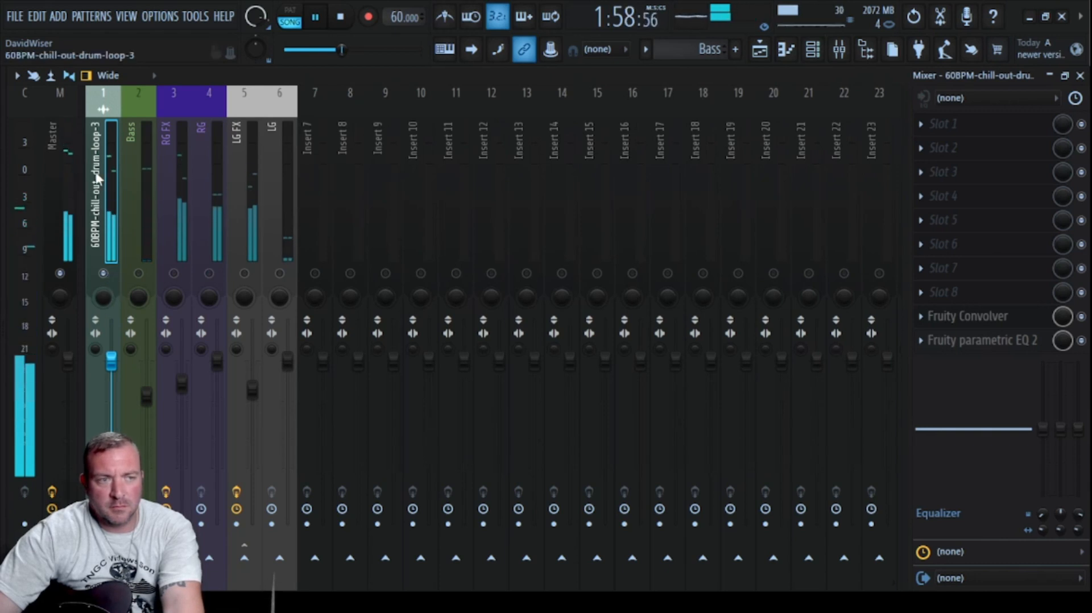
Adjust the drum loop's Fruity Convolver wet level, set its wet stereo separation past 13% merged, and close it
click(969, 317)
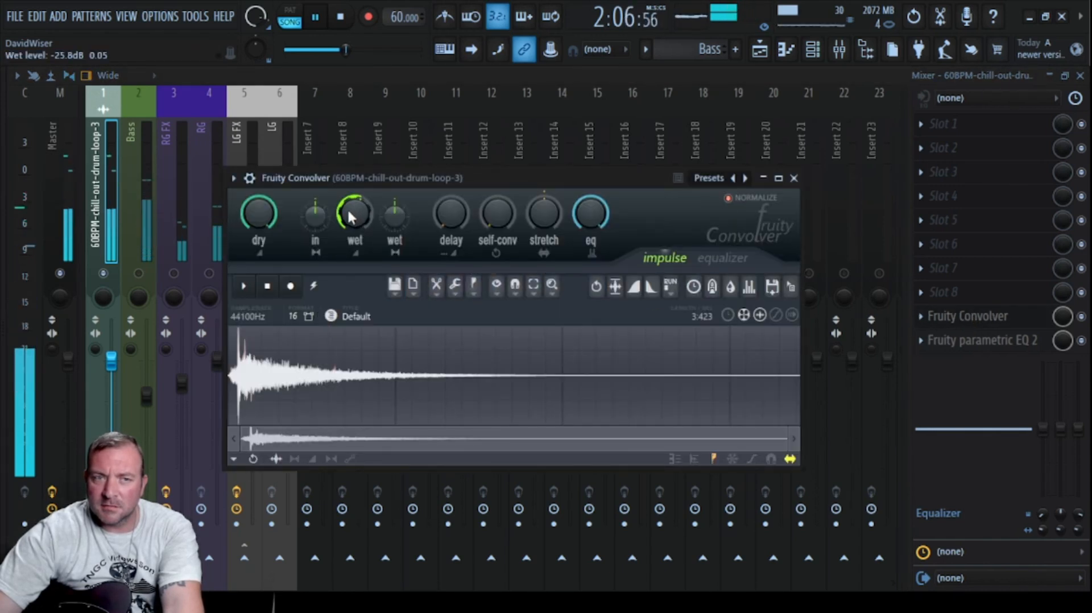
scroll(351, 217, down, 1)
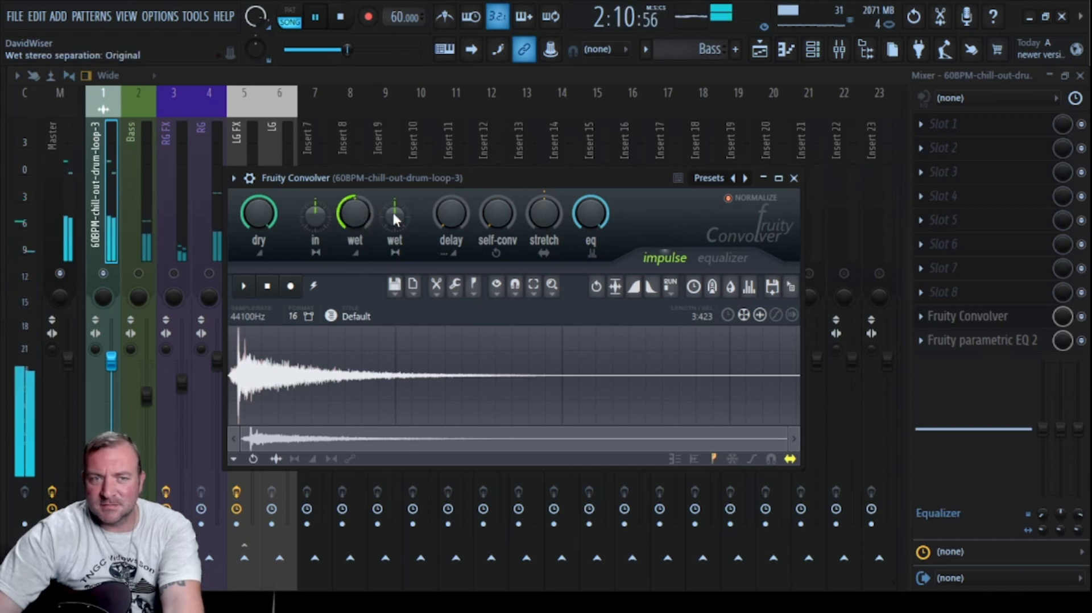
scroll(395, 216, down, 3)
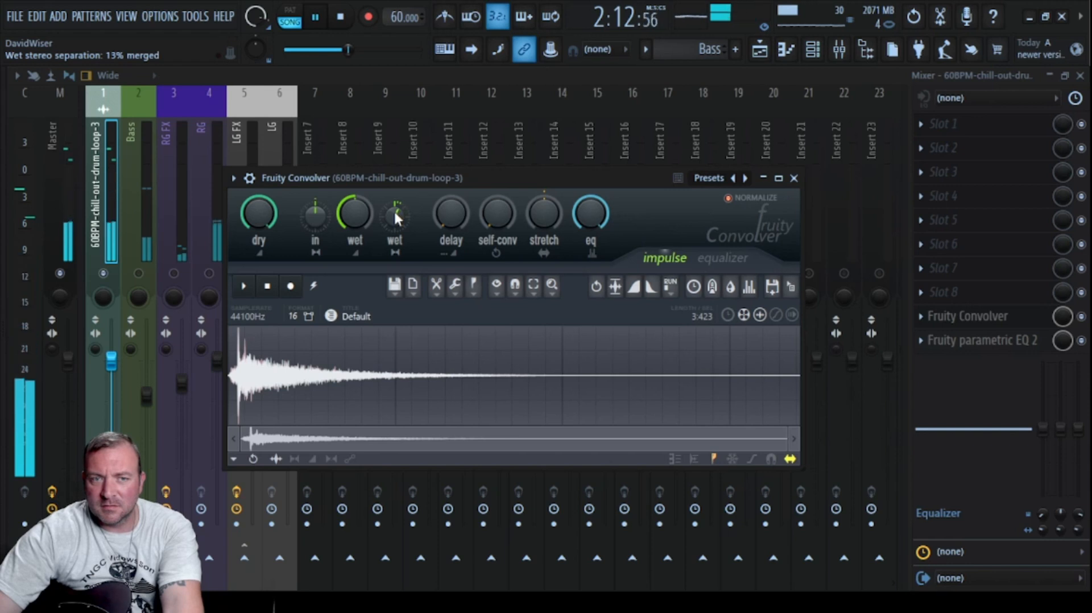
scroll(395, 213, down, 2)
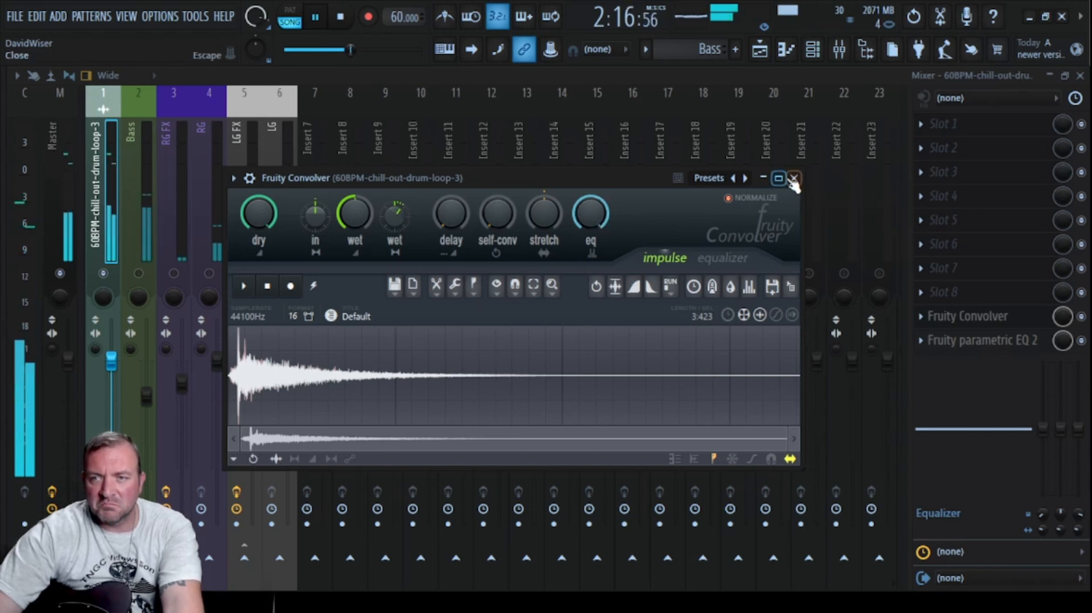
scroll(590, 213, down, 4)
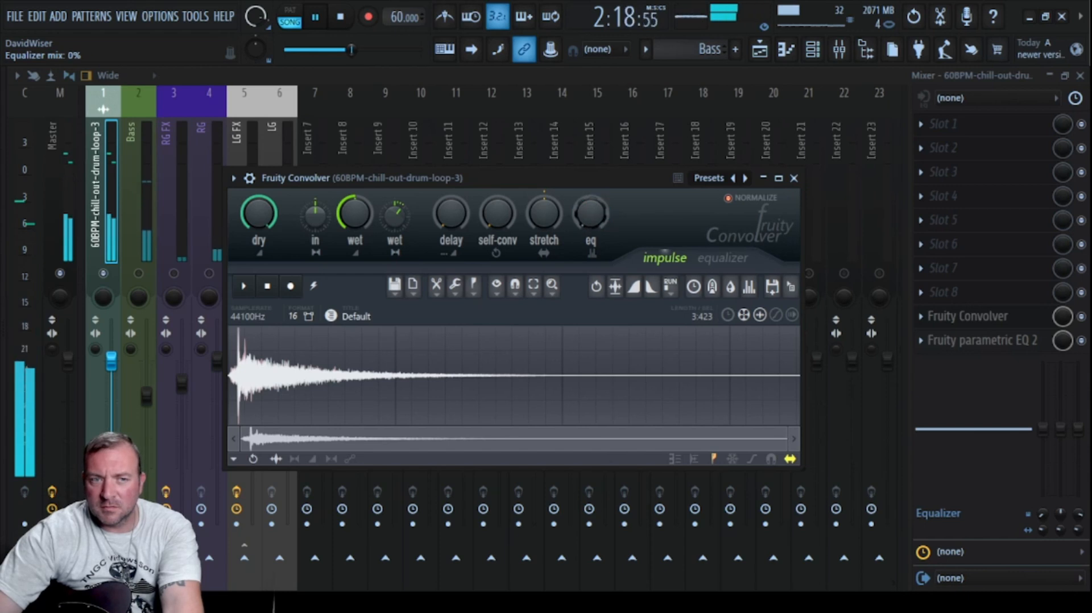
scroll(591, 199, up, 4)
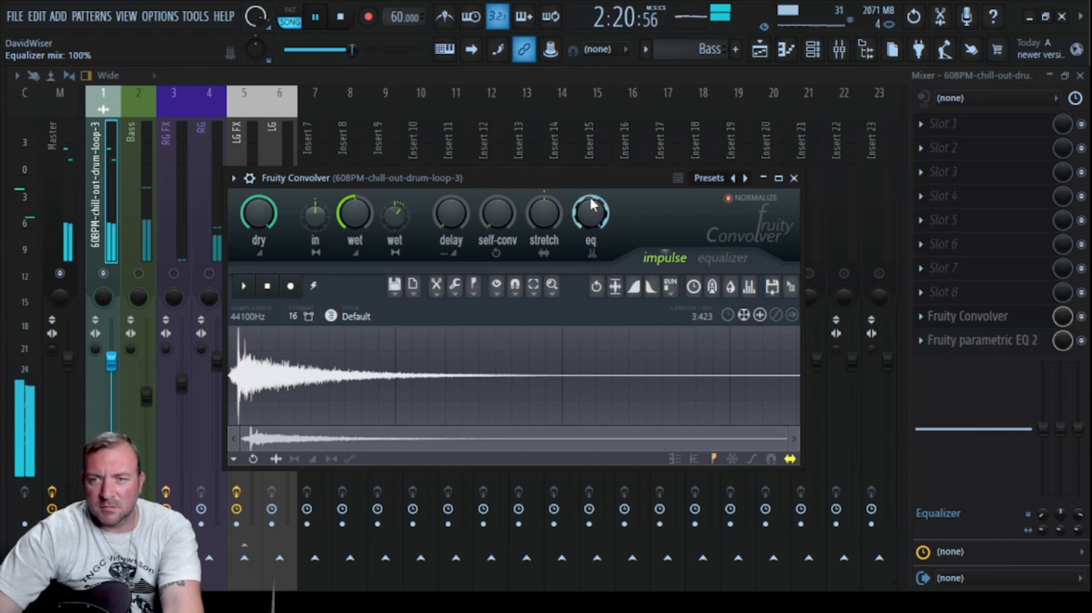
click(794, 178)
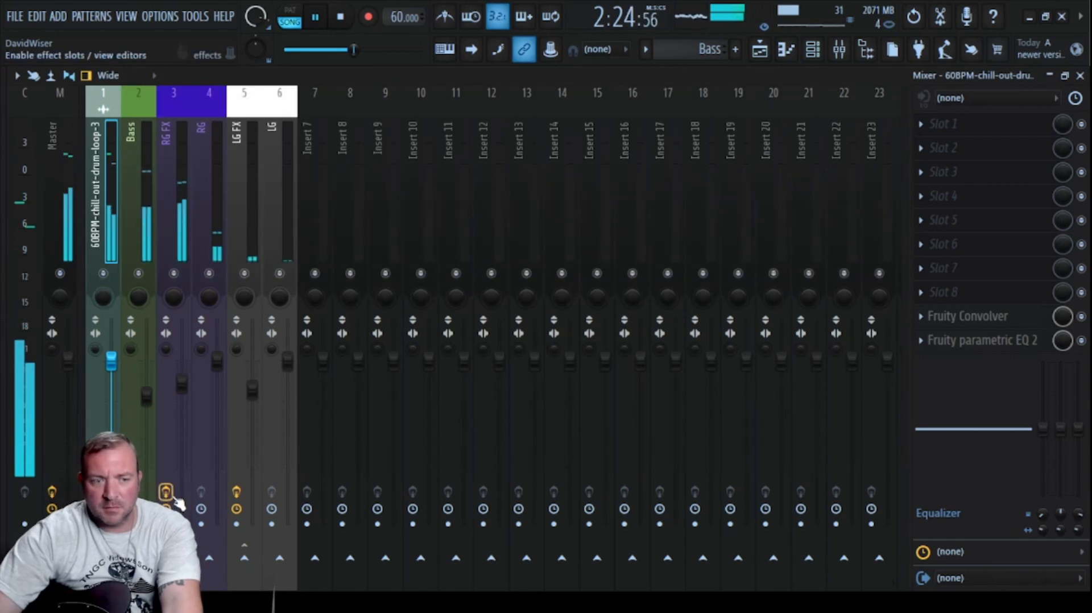
Stop playback and delete the first two drum loop clips on Track 1 of the playlist so the drums start at bar 5
key(F5)
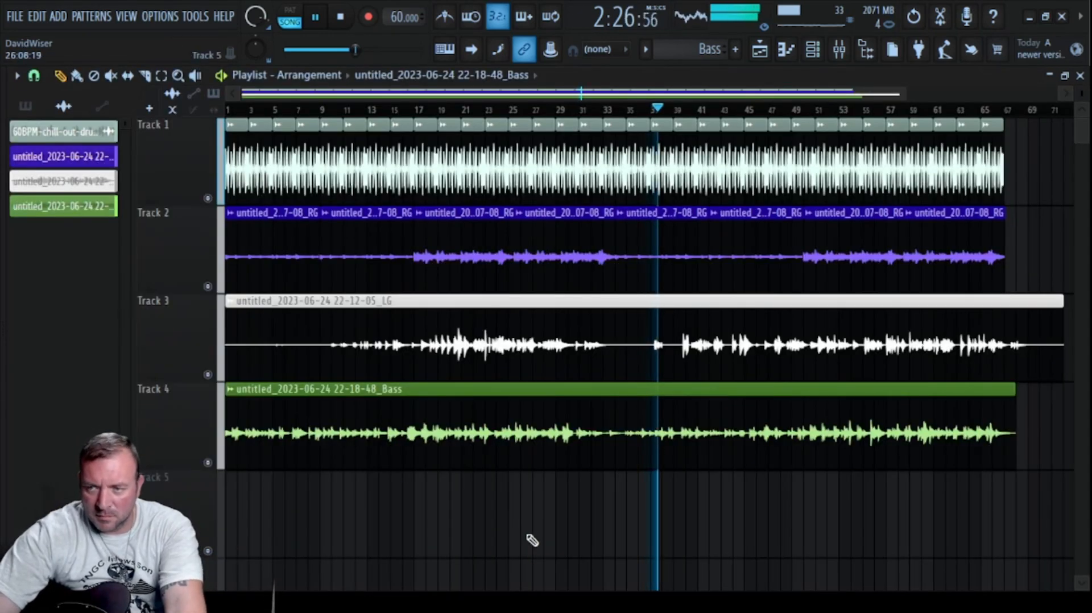
ctrl+right_click(532, 544)
ctrl+right_click(532, 543)
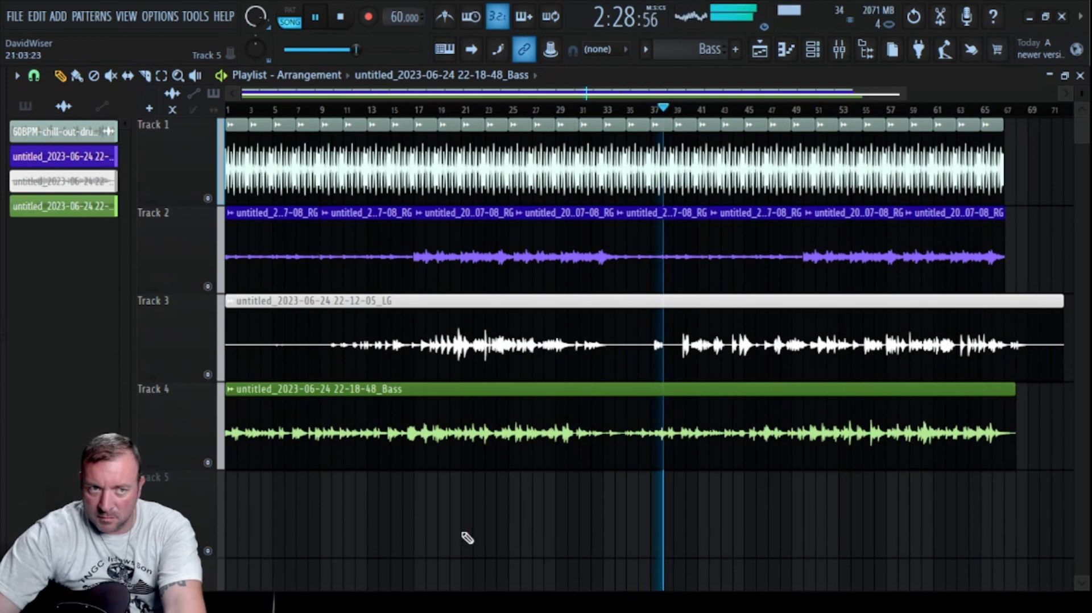
key(space)
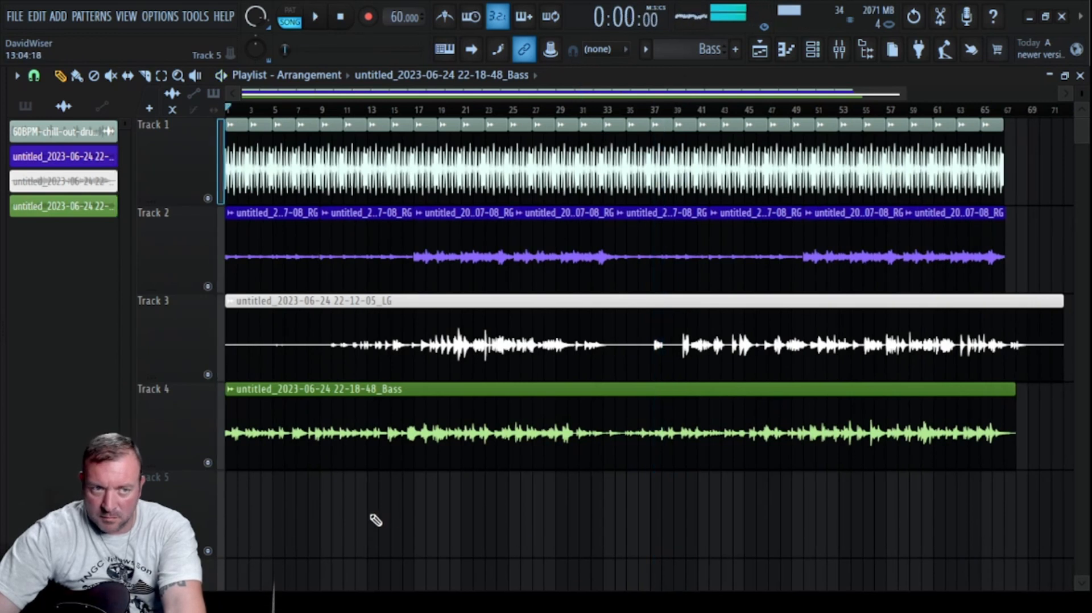
right_click(236, 151)
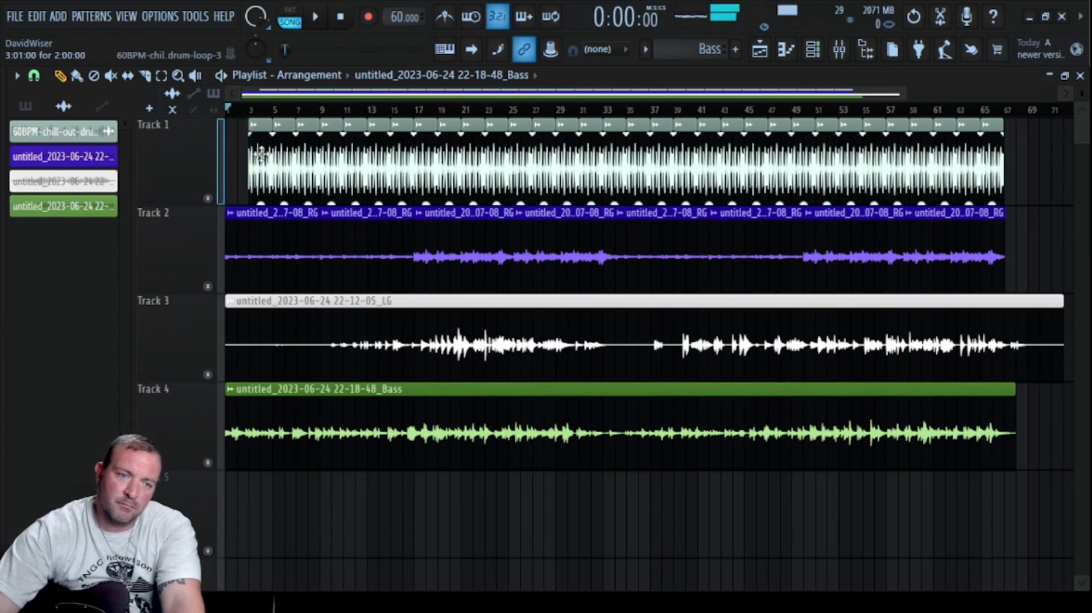
right_click(261, 150)
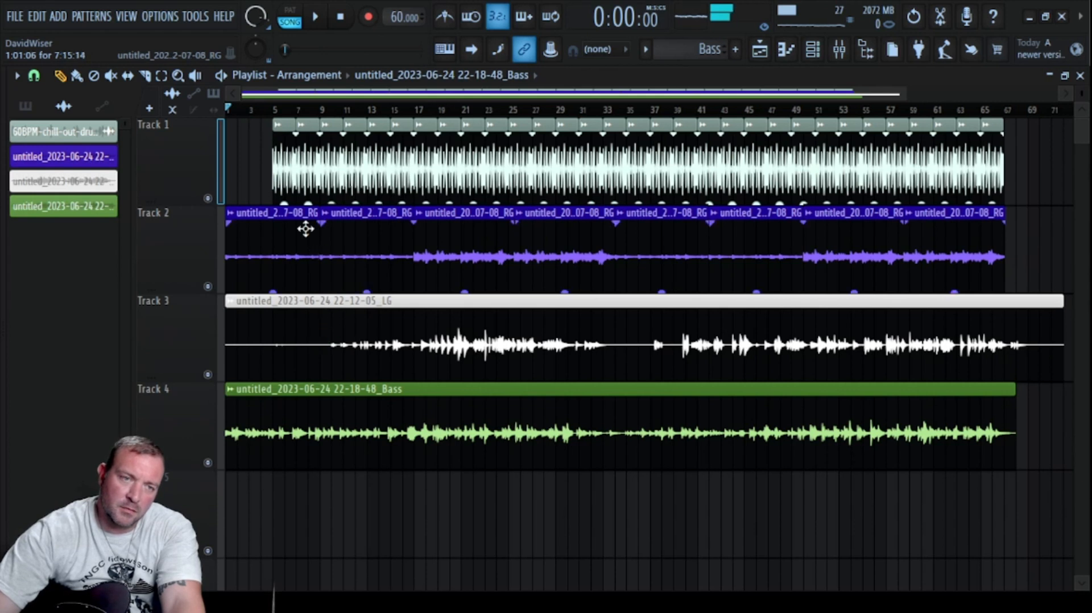
Play back the intro and examine how the bass notes line up with the drum entry around bars 5 to 7
key(space)
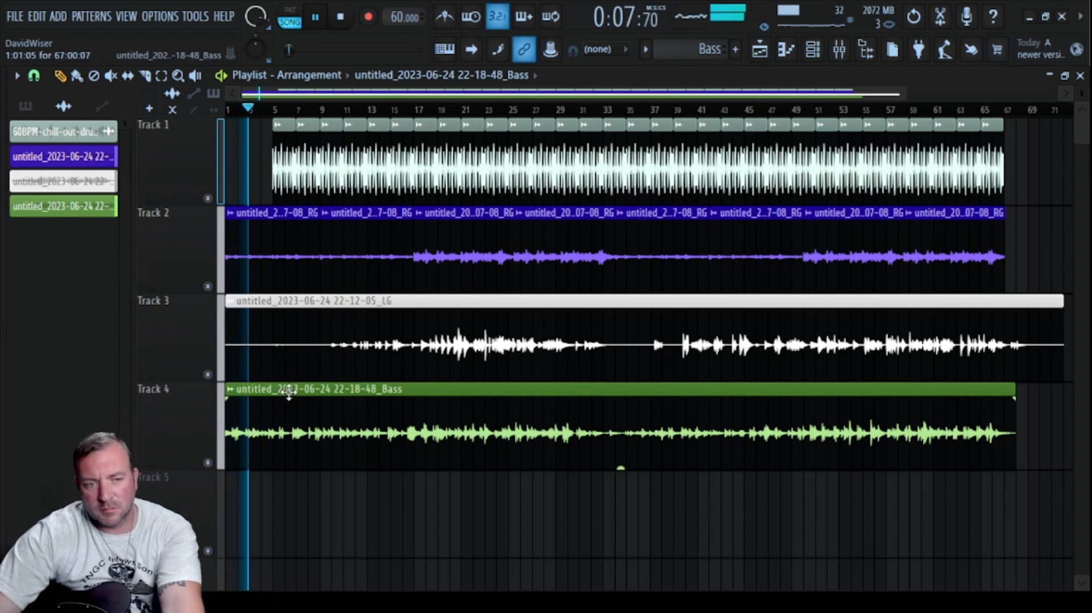
scroll(285, 514, up, 4)
scroll(282, 503, down, 3)
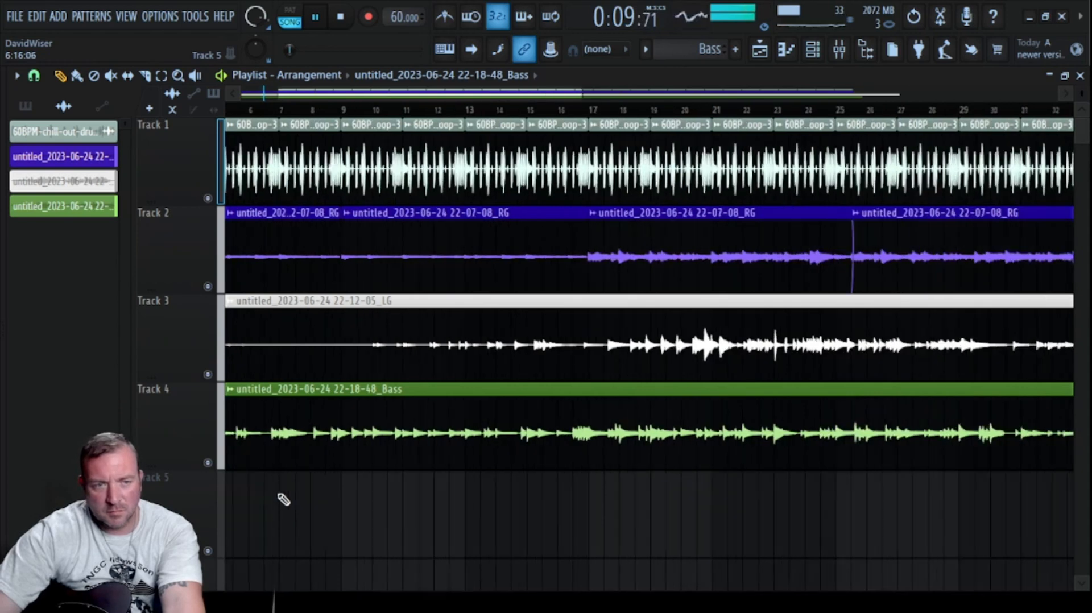
scroll(258, 465, down, 3)
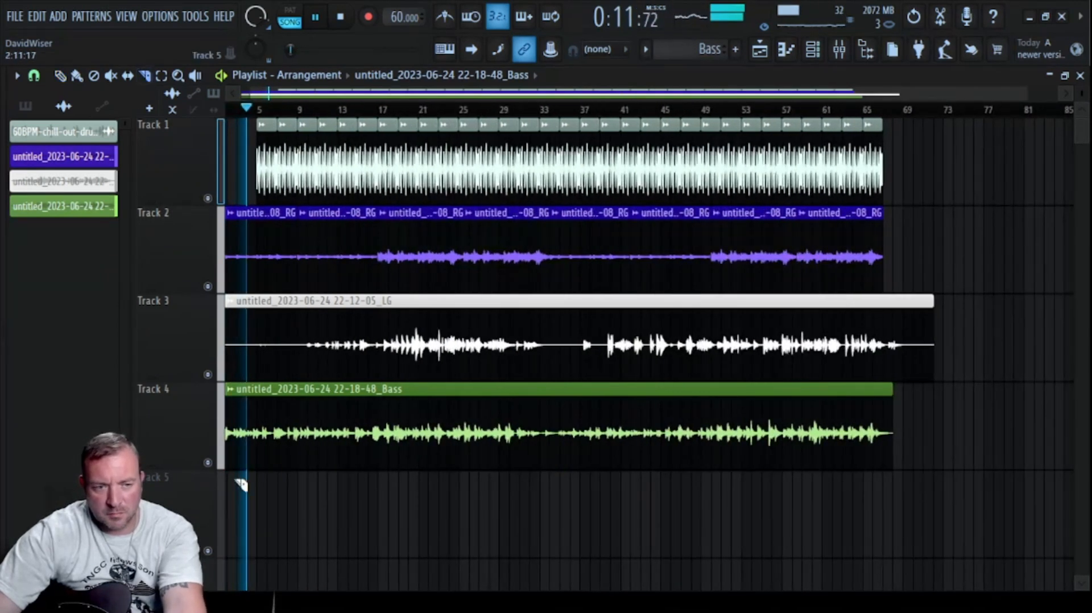
scroll(244, 483, up, 5)
scroll(607, 465, up, 5)
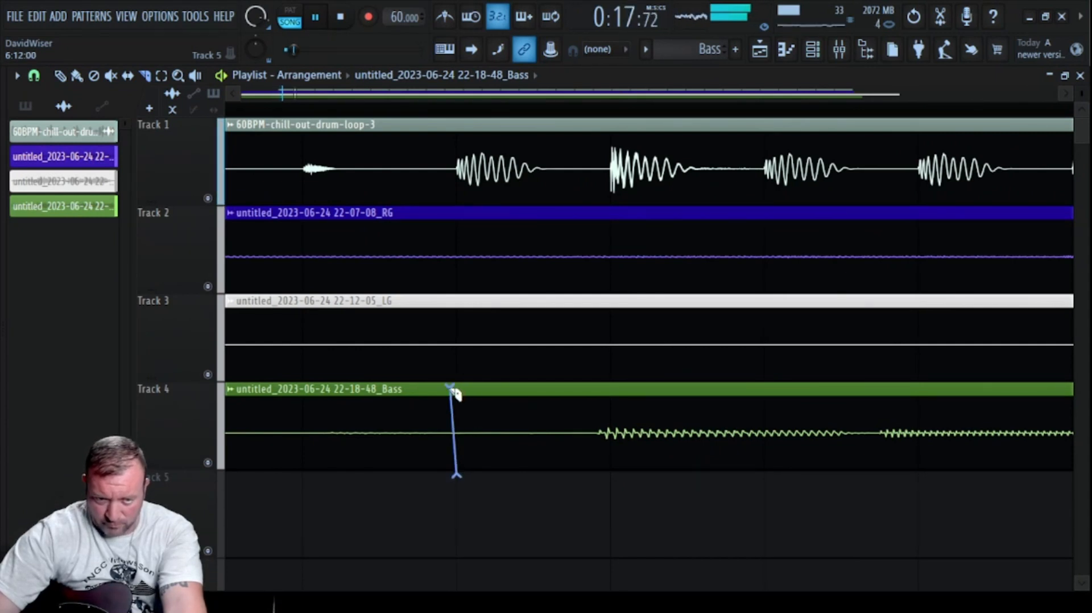
scroll(531, 521, down, 4)
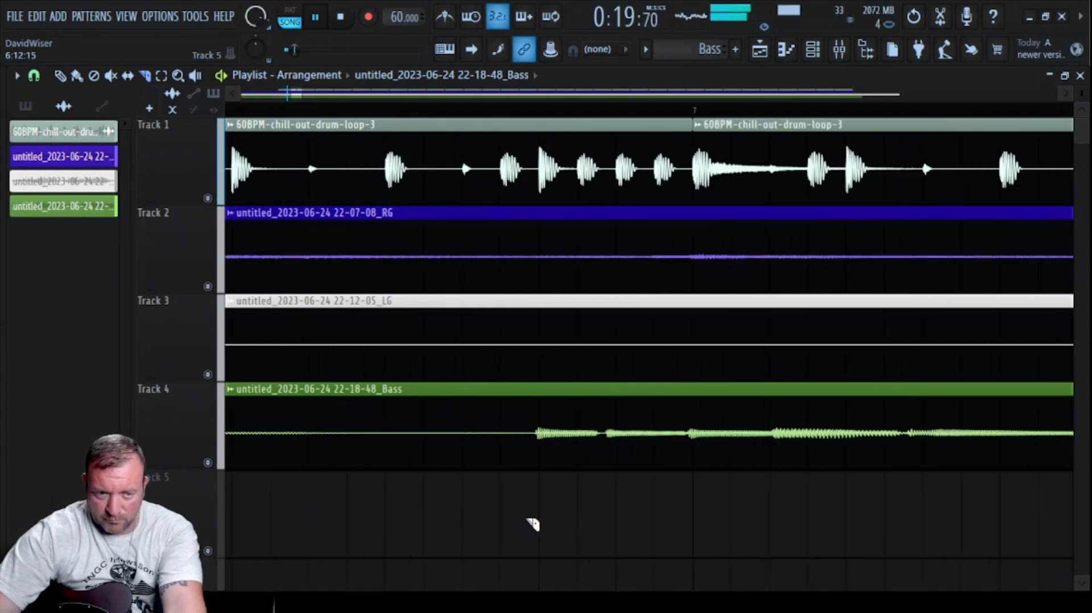
key(space)
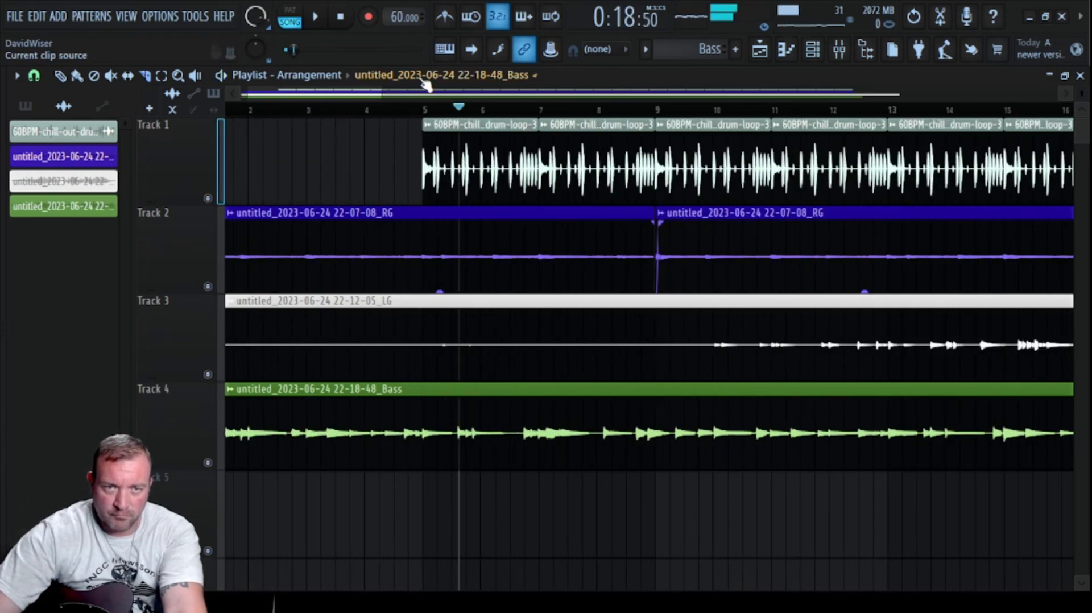
click(414, 109)
key(space)
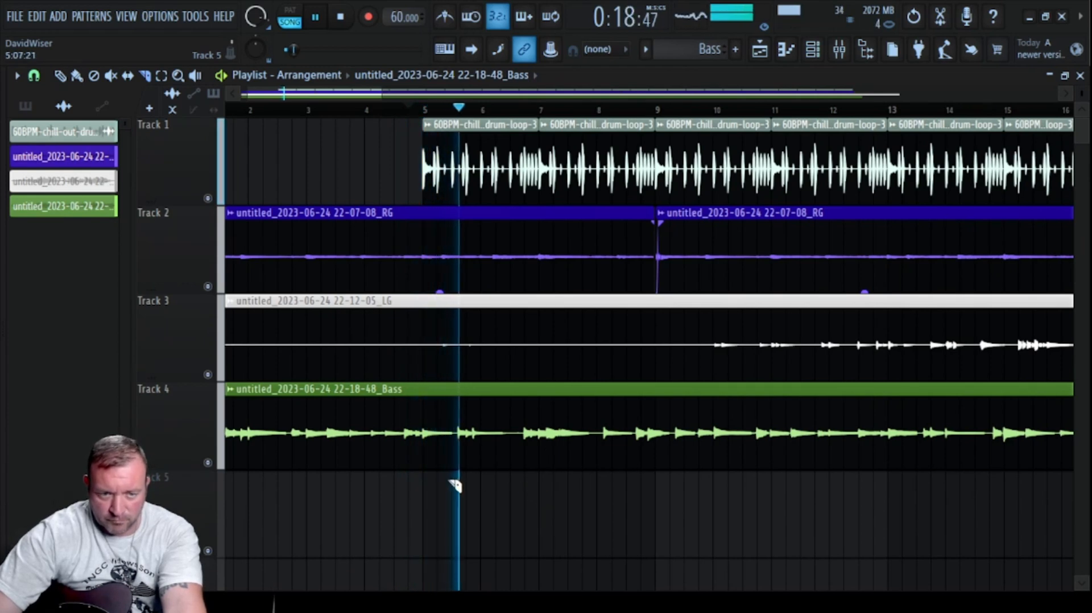
key(space)
Trim the Bass clip on Track 4 to start at bar 5 and give it a very short fade-in
ctrl+scroll(409, 458, up, 6)
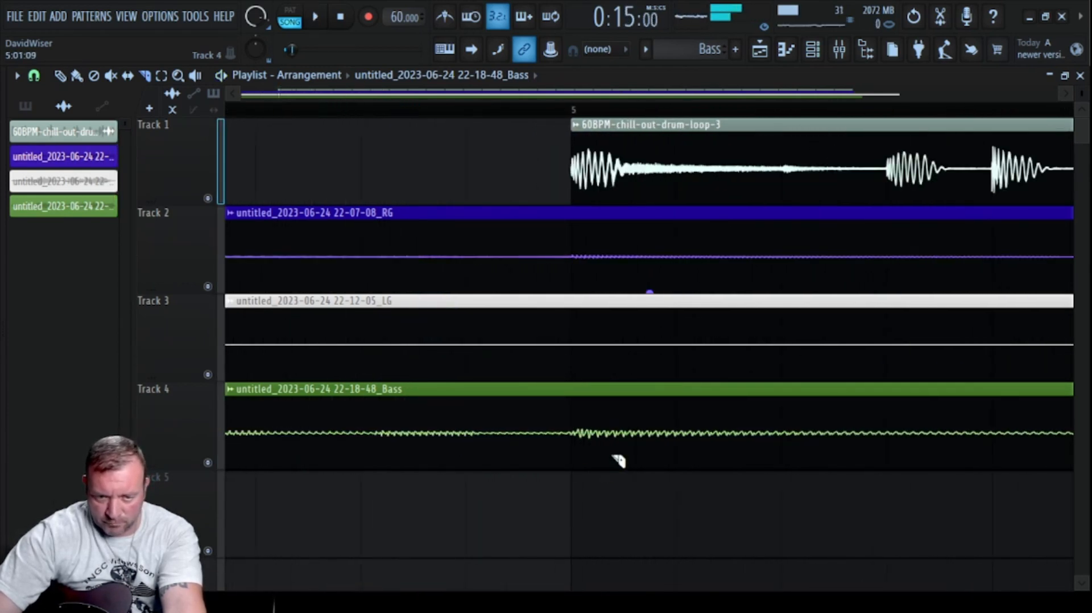
ctrl+scroll(618, 461, up, 2)
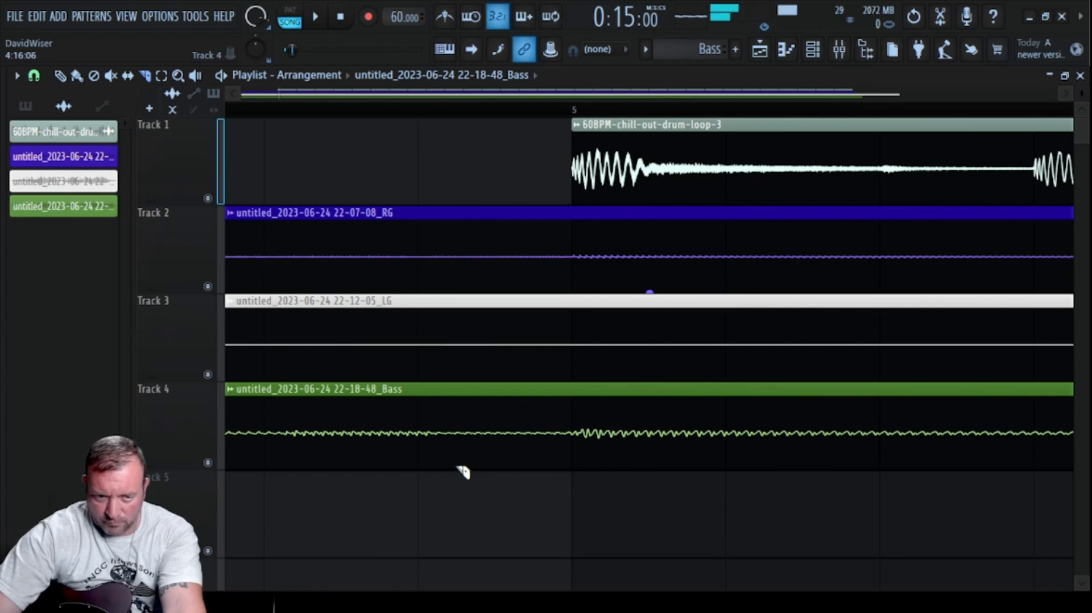
click(581, 392)
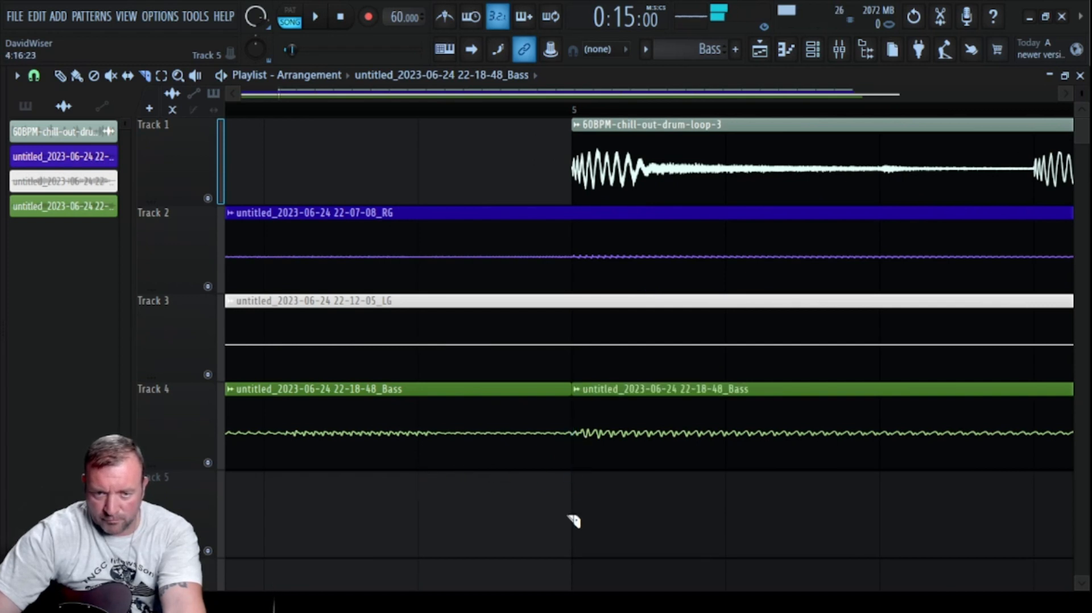
right_click(529, 430)
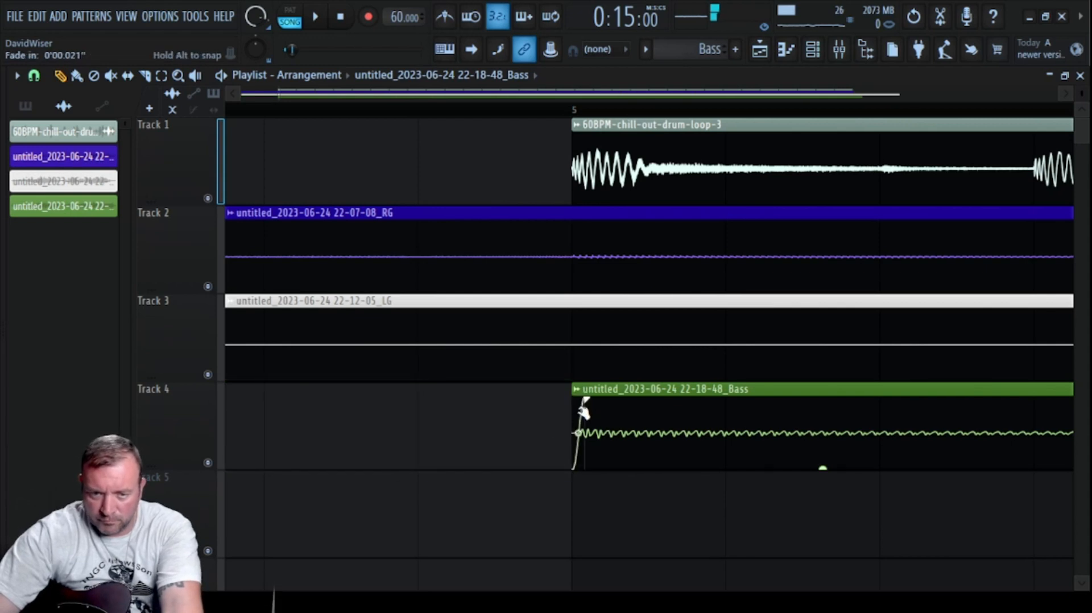
scroll(506, 429, down, 10)
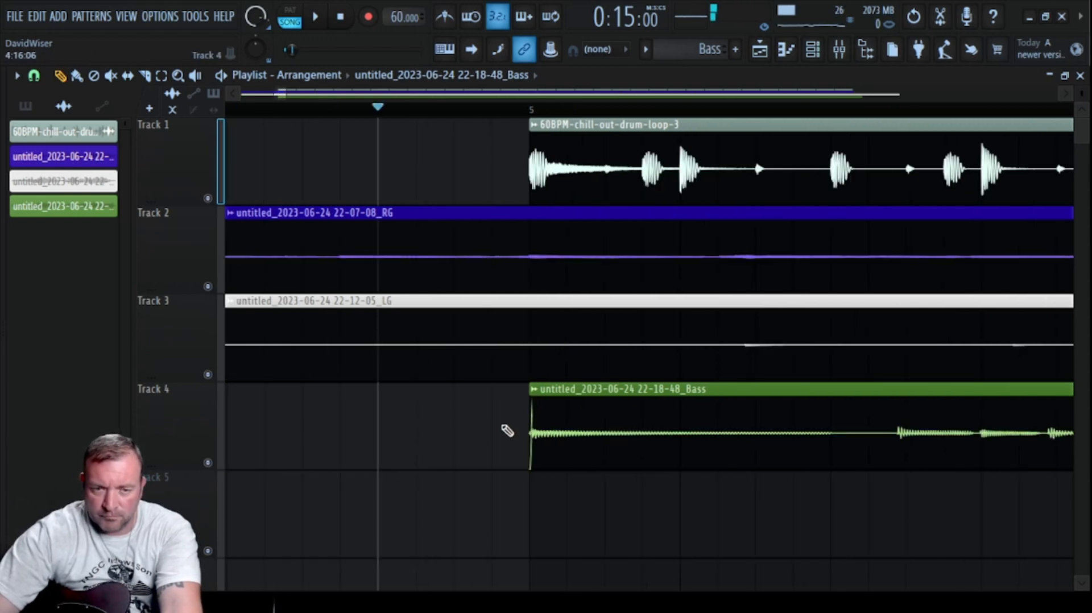
Give the LG clip on Track 3 a fade-in ending just past bar 2, and play the arrangement from the start
click(234, 111)
key(space)
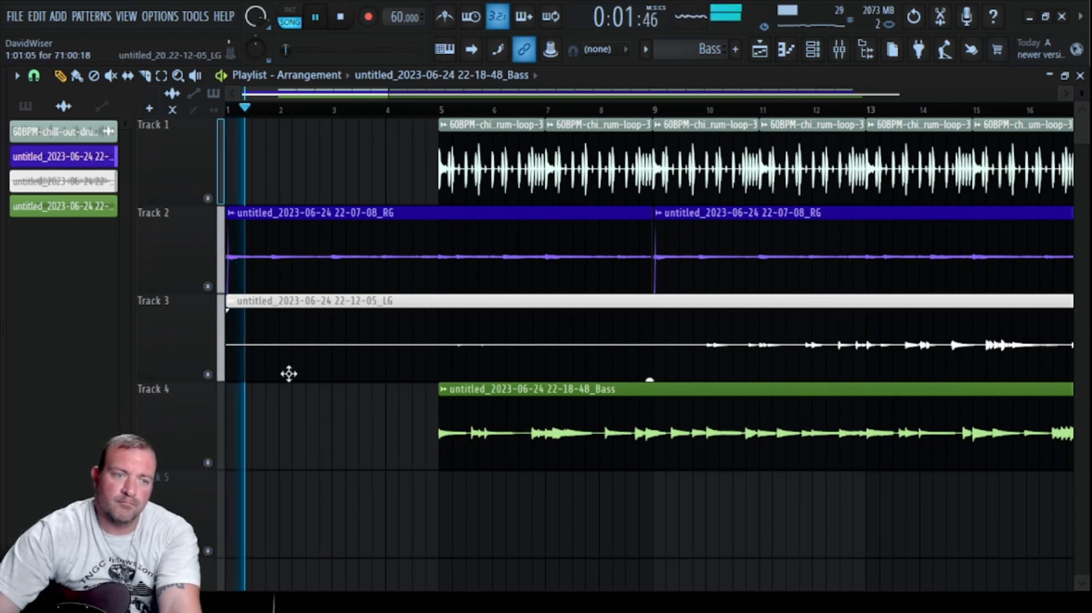
key(space)
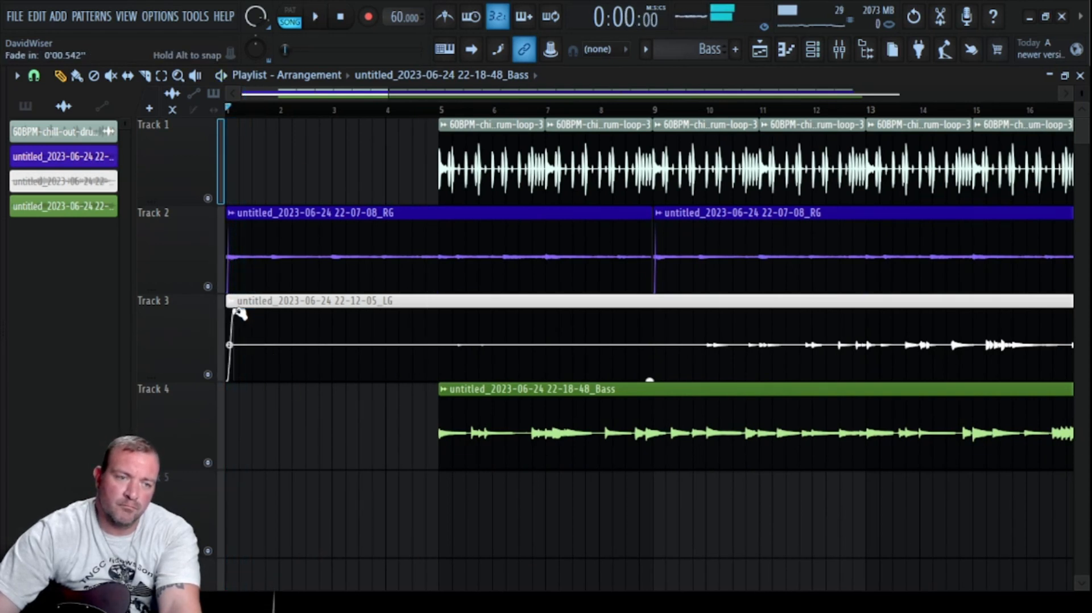
drag(239, 314, 290, 310)
key(space)
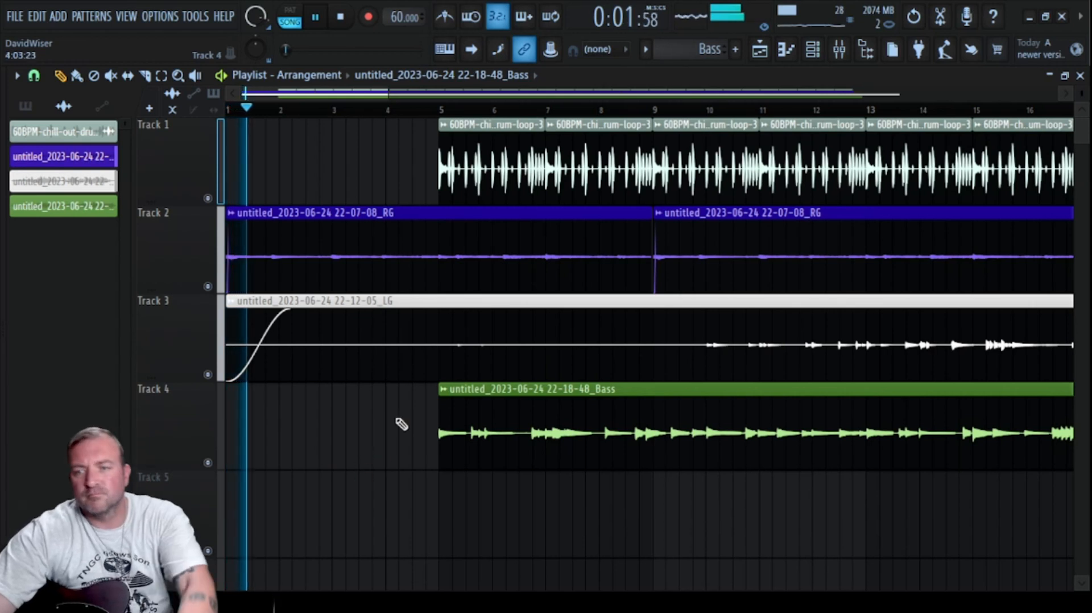
Lengthen the LG clip's fade-in on Track 3 to end at bar 5 with a late-rising curve, and set the clip's gain to 0.4 dB
drag(300, 303, 439, 310)
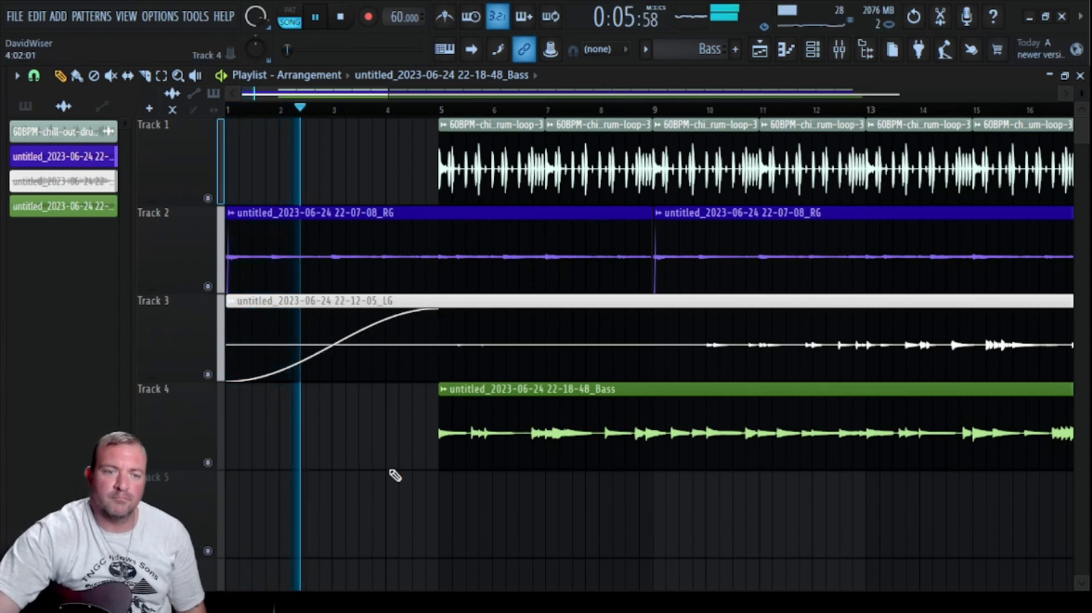
drag(336, 345, 338, 421)
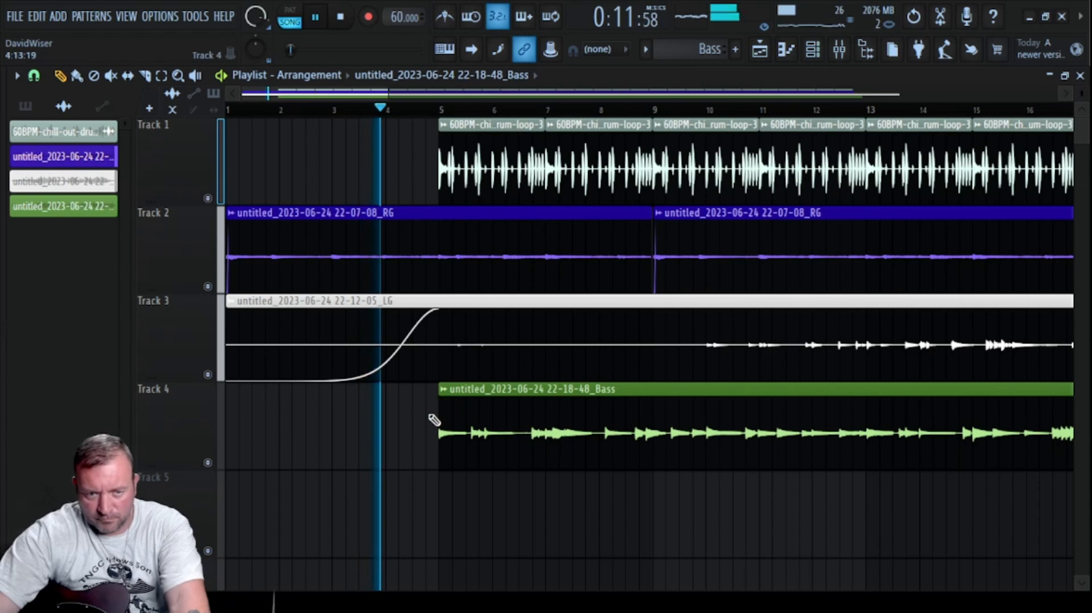
scroll(455, 412, up, 5)
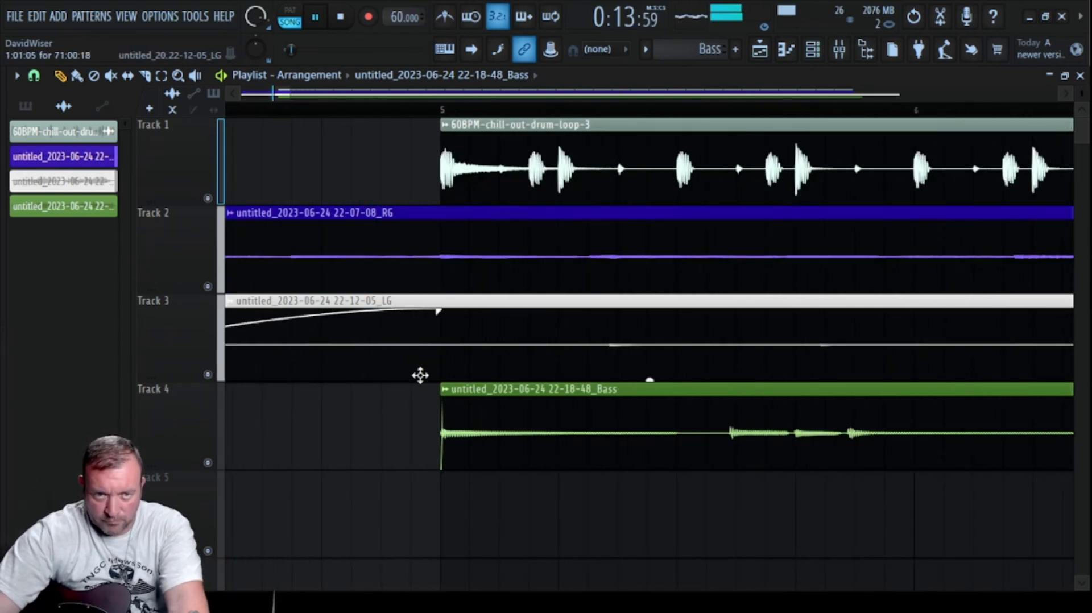
scroll(444, 256, up, 3)
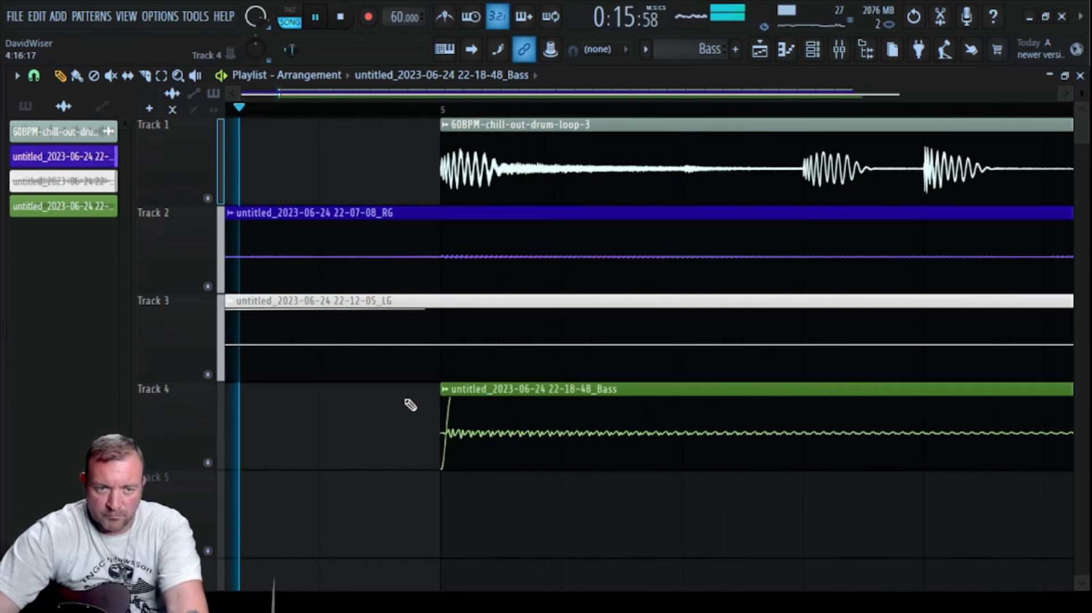
scroll(375, 419, down, 5)
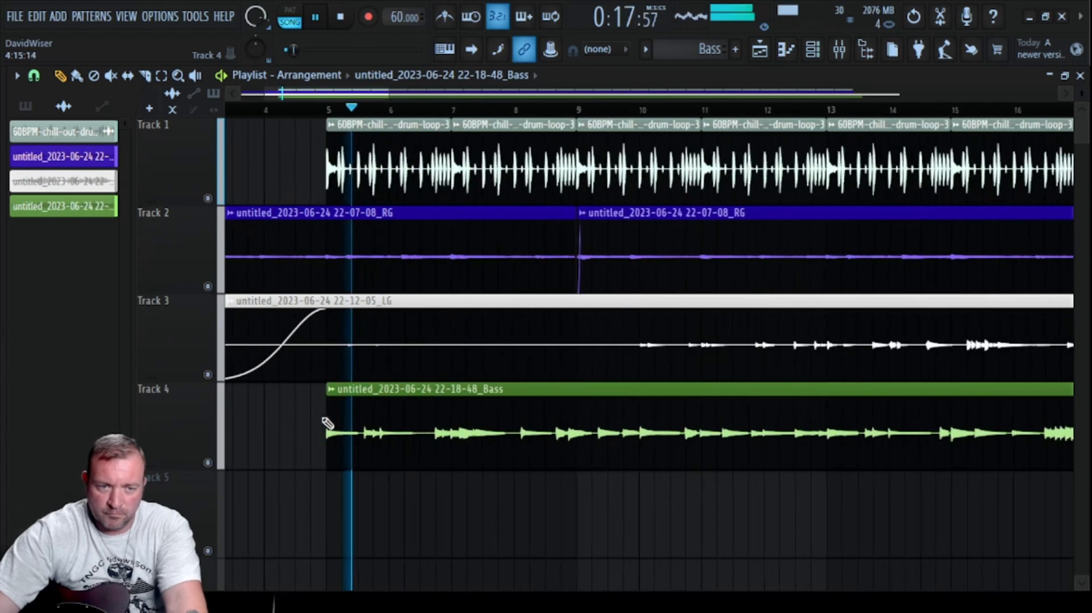
drag(649, 379, 649, 376)
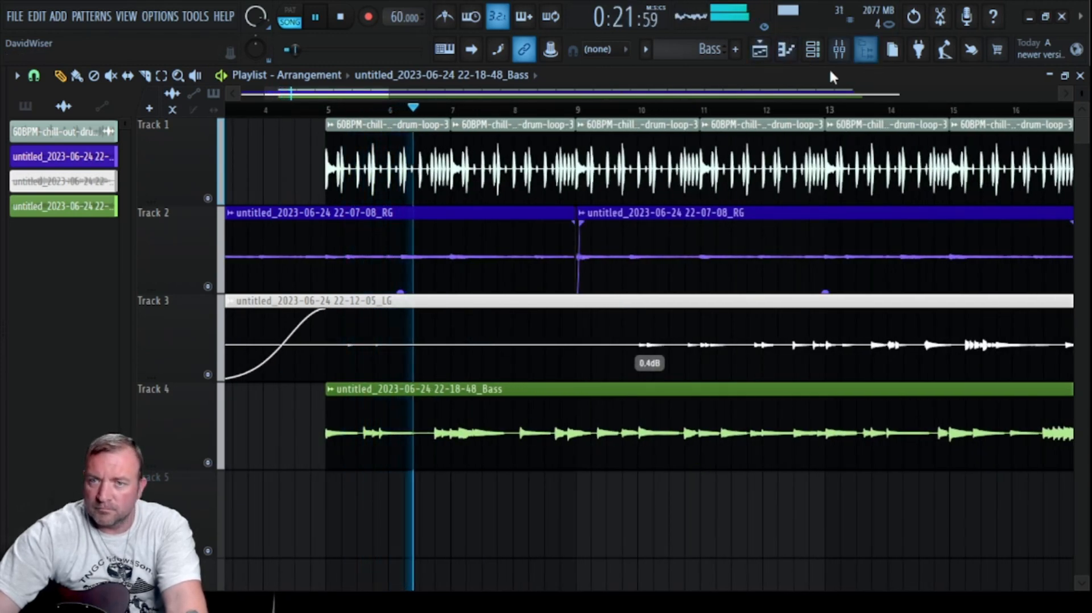
scroll(558, 312, down, 5)
scroll(572, 318, down, 3)
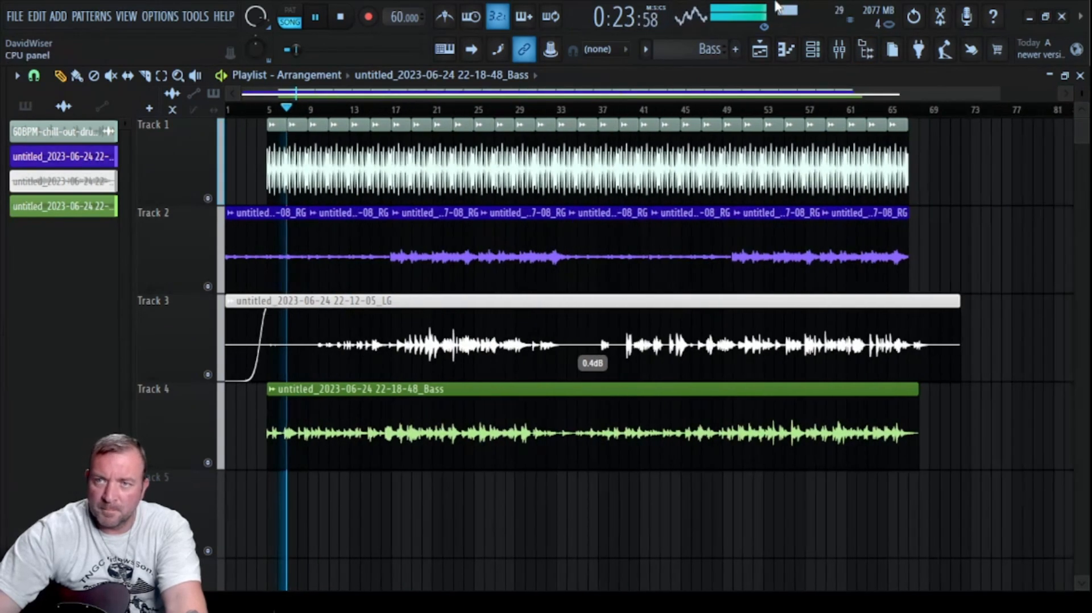
Slightly lower the drum loop and LG FX levels in the mixer and slightly raise the RG FX level while the song plays
click(845, 56)
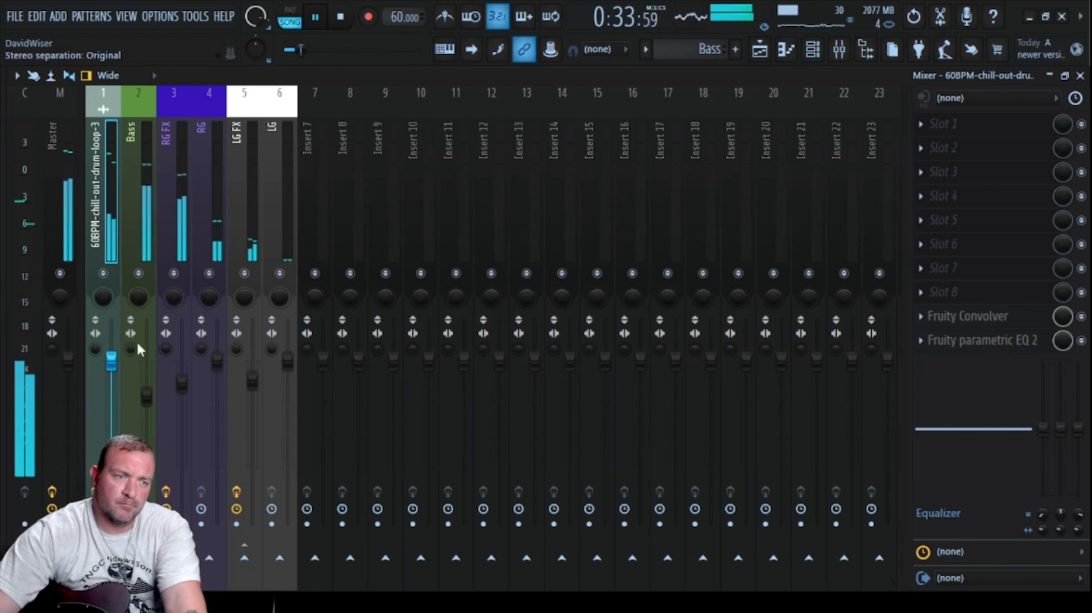
drag(120, 371, 117, 379)
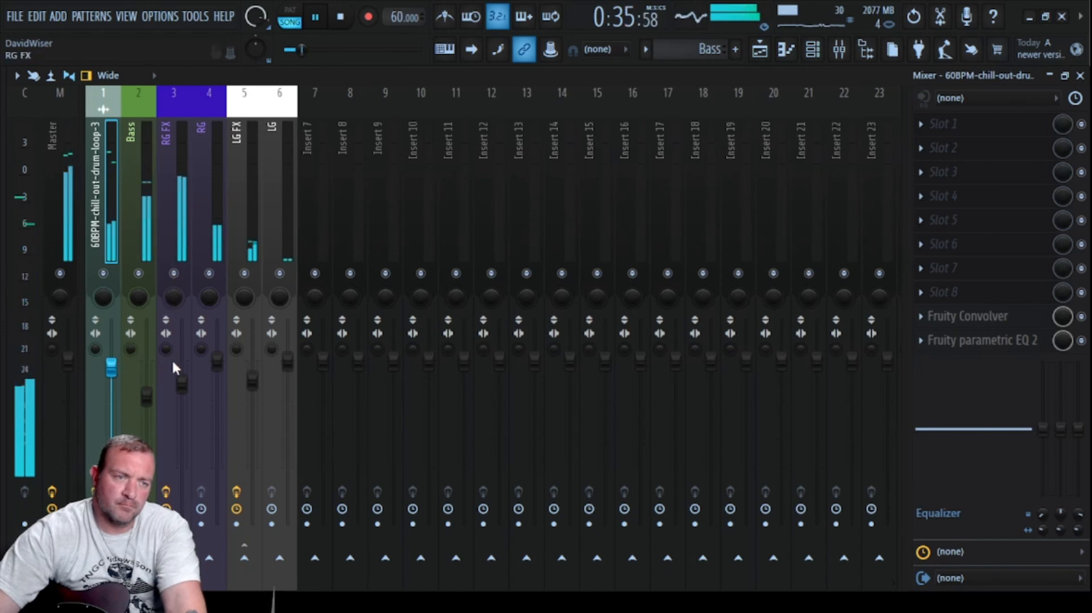
drag(183, 386, 188, 380)
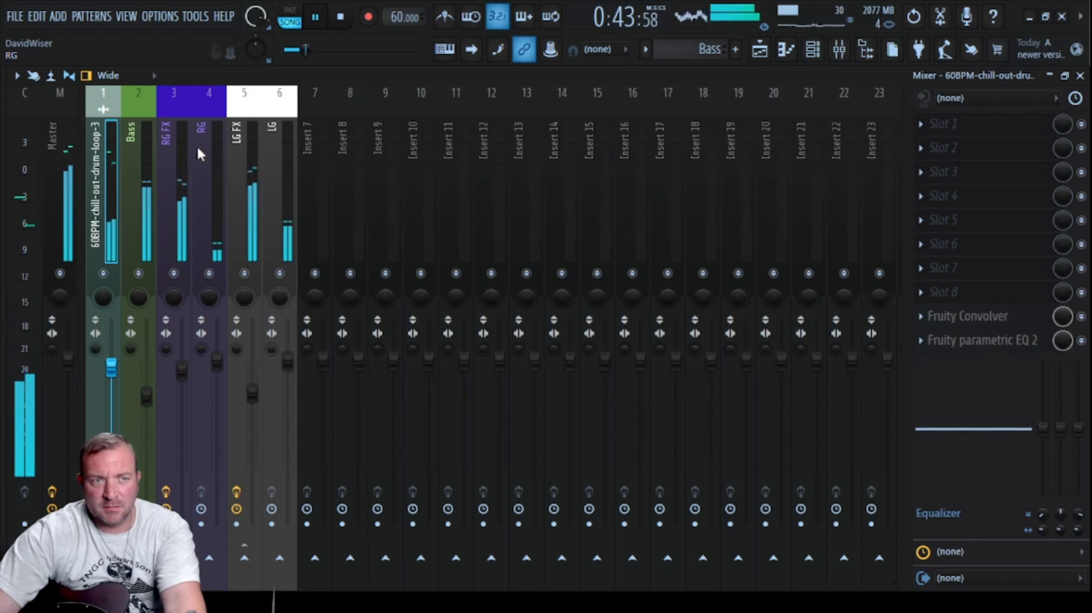
Inspect the Fruity Stereo Shaper on the LG FX mixer track, close it, and set the effect's mix level to about 88%
click(234, 149)
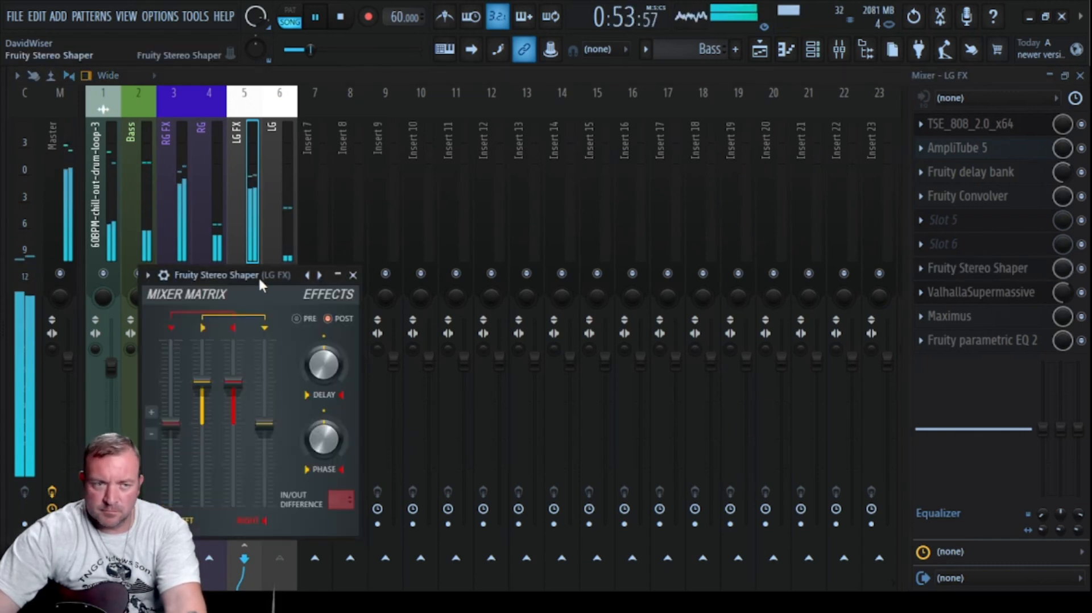
drag(262, 285, 458, 243)
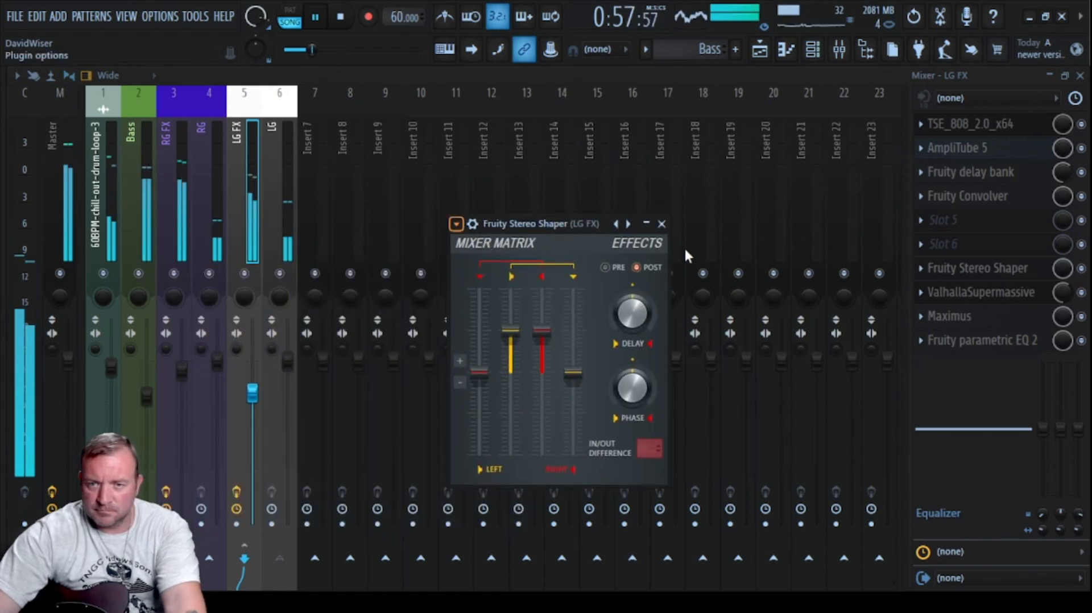
click(661, 223)
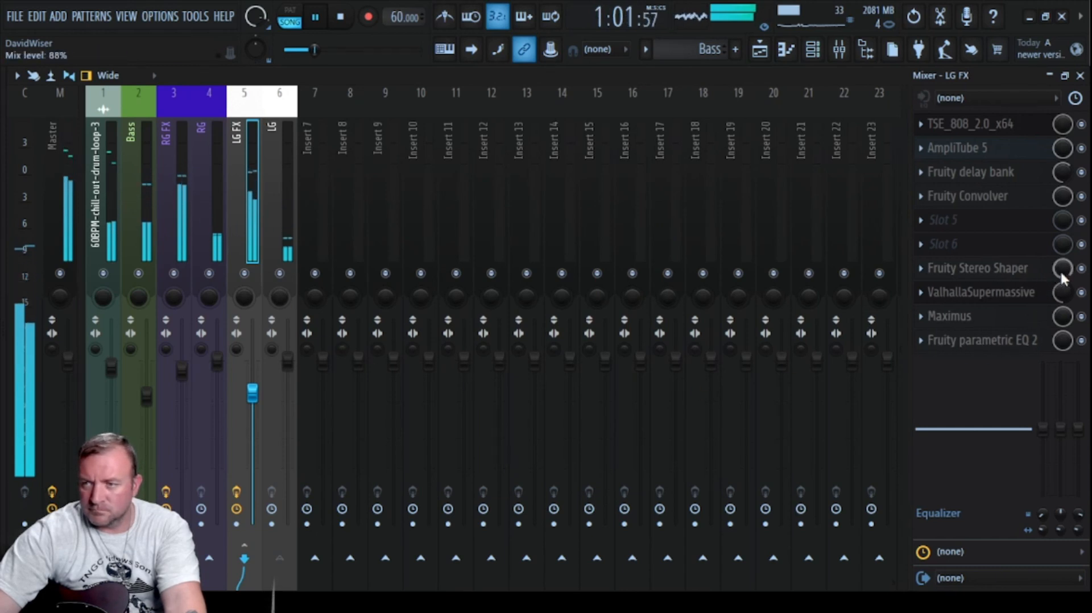
Check the PanCake2 panning curve on the RG FX mixer track, set the effect's mix level to about 62%, and return to the playlist
click(175, 142)
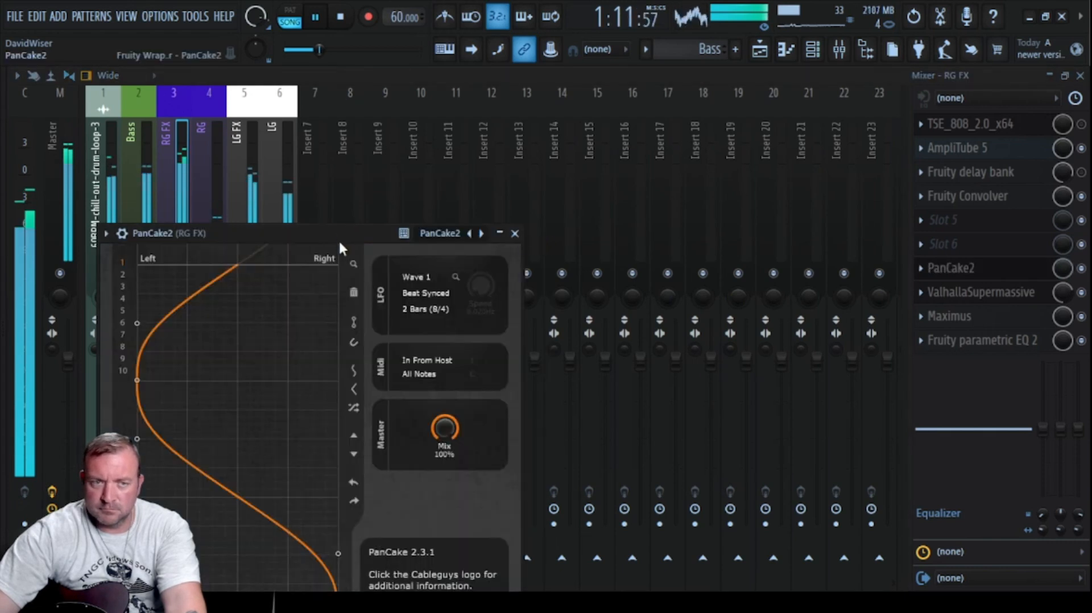
drag(356, 227, 608, 76)
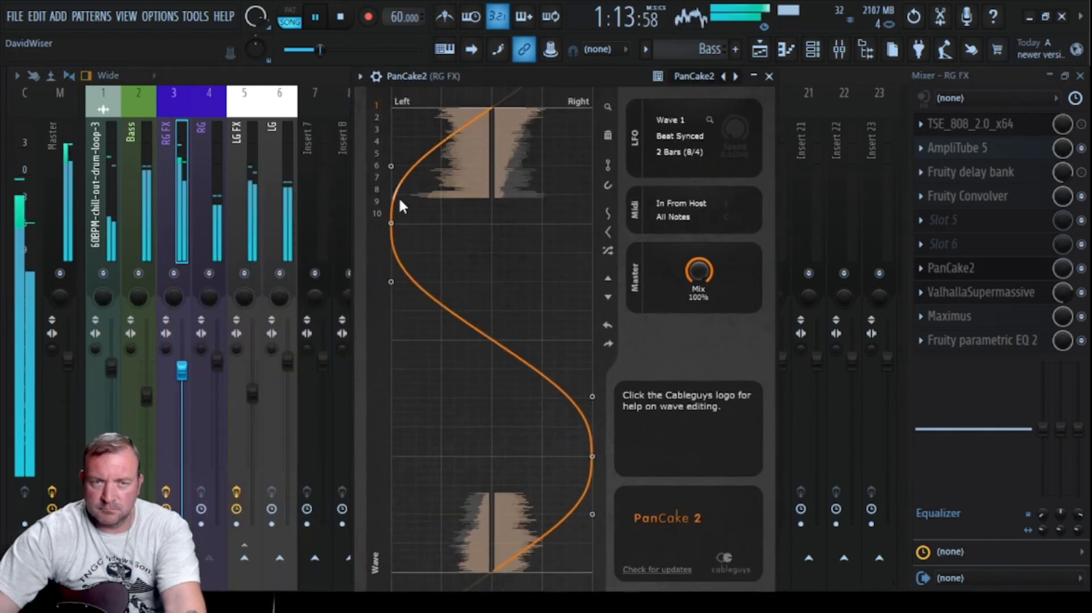
click(769, 77)
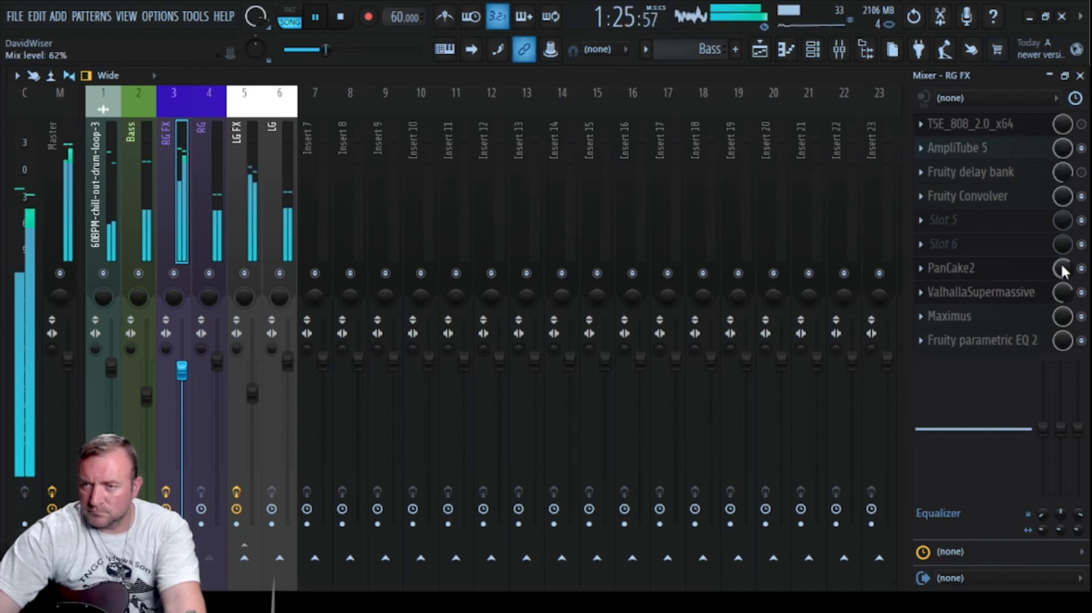
click(1080, 76)
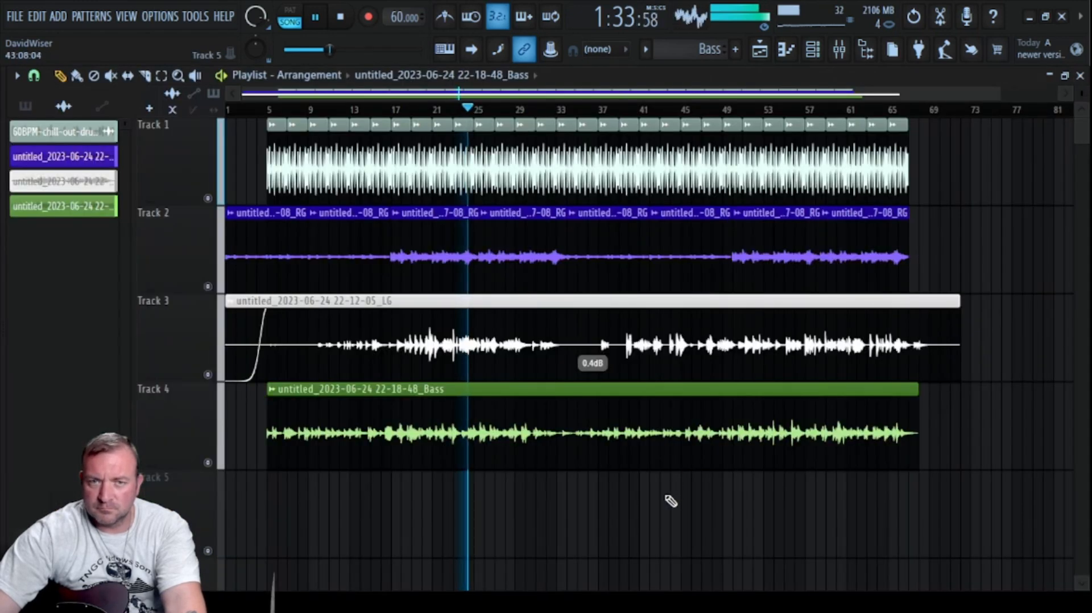
Colour the Master mixer track pink and create an automation clip for its volume in the playlist
click(839, 50)
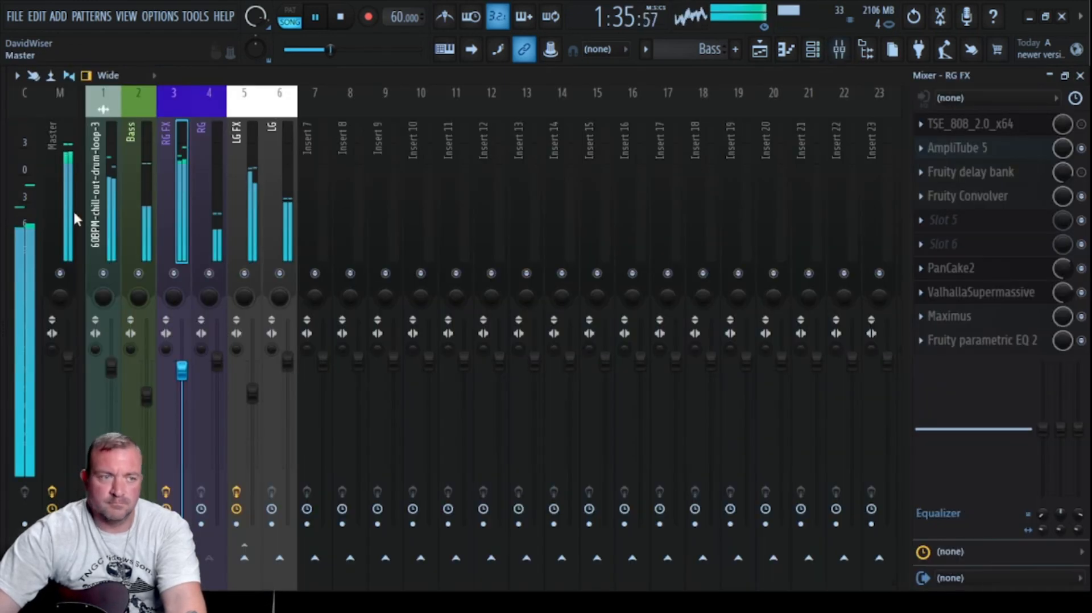
click(52, 179)
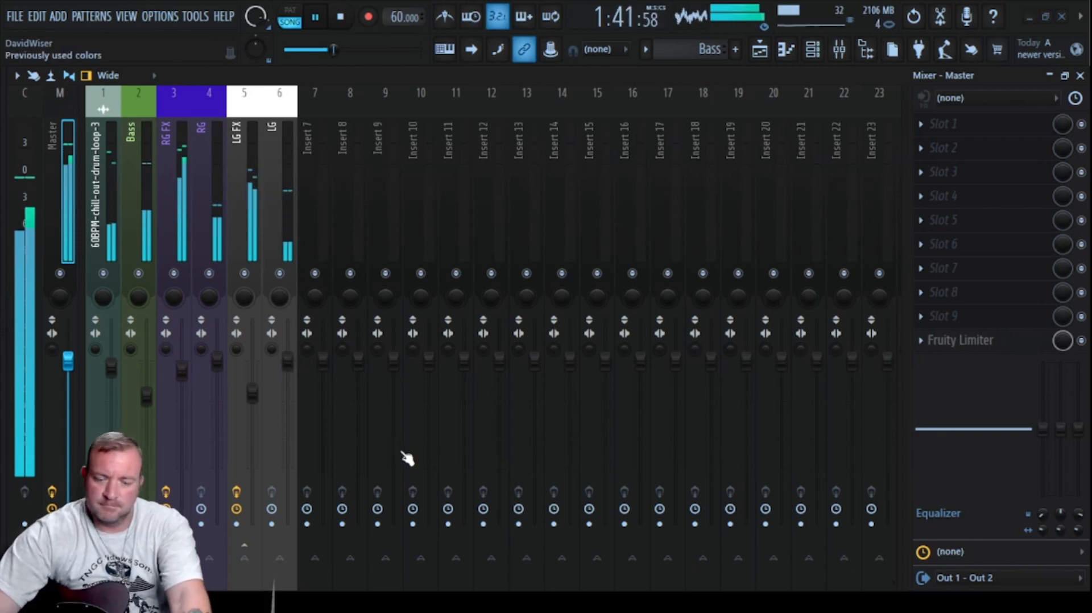
click(401, 413)
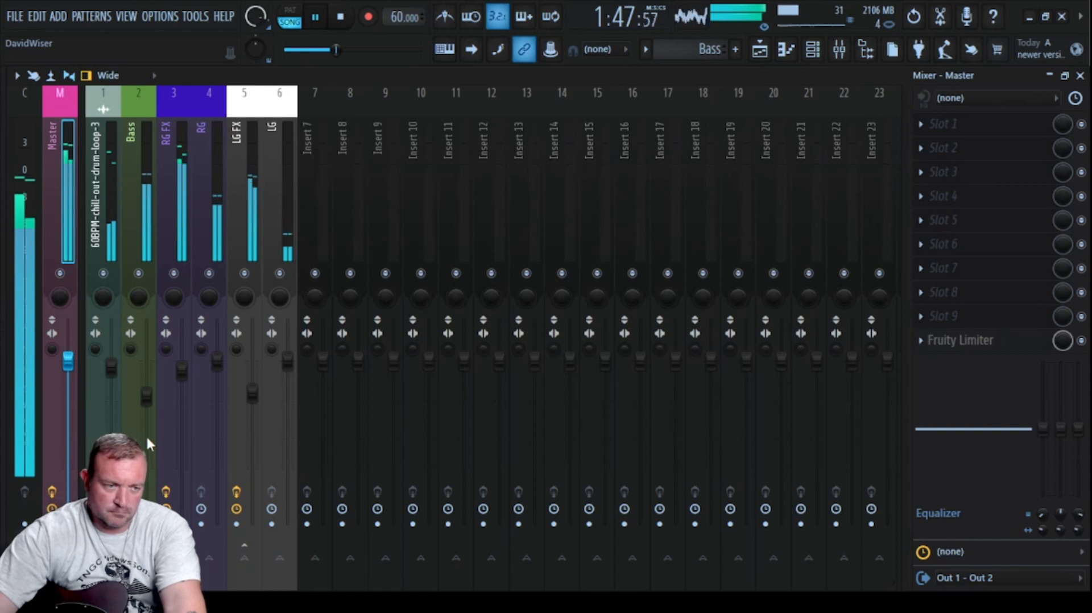
click(1079, 76)
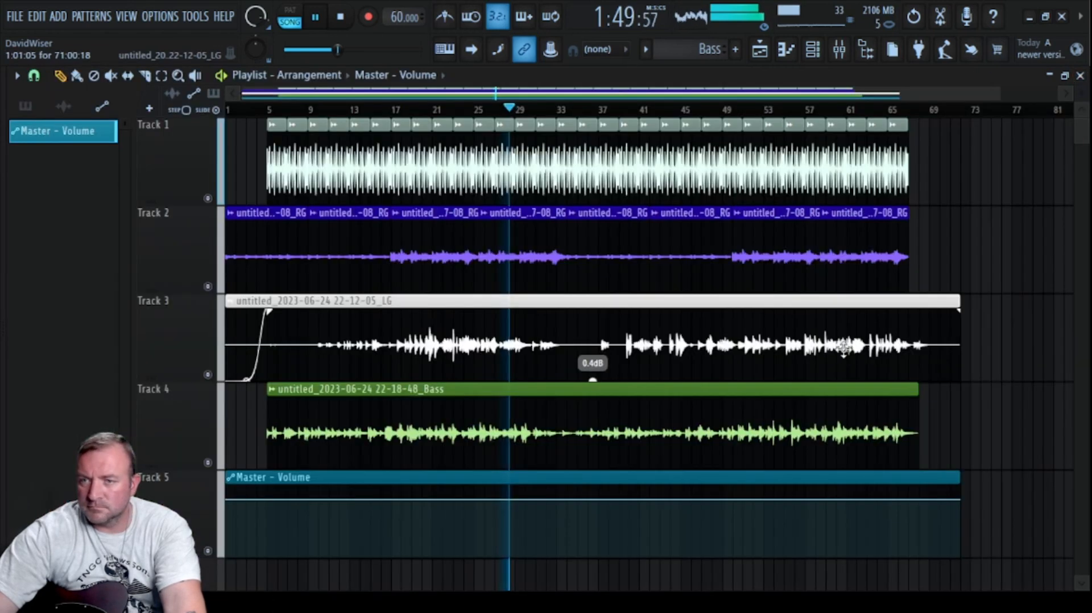
Move the Master - Volume automation up to Track 1 and add a control point at bar 67, where the drums end
drag(171, 517, 176, 164)
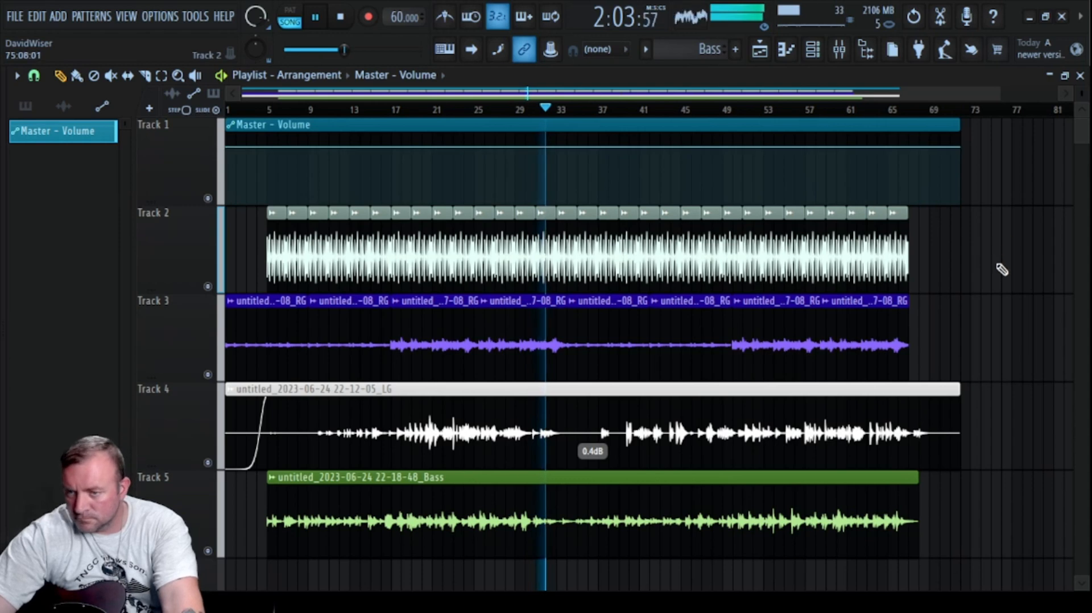
scroll(948, 269, up, 4)
scroll(948, 272, up, 3)
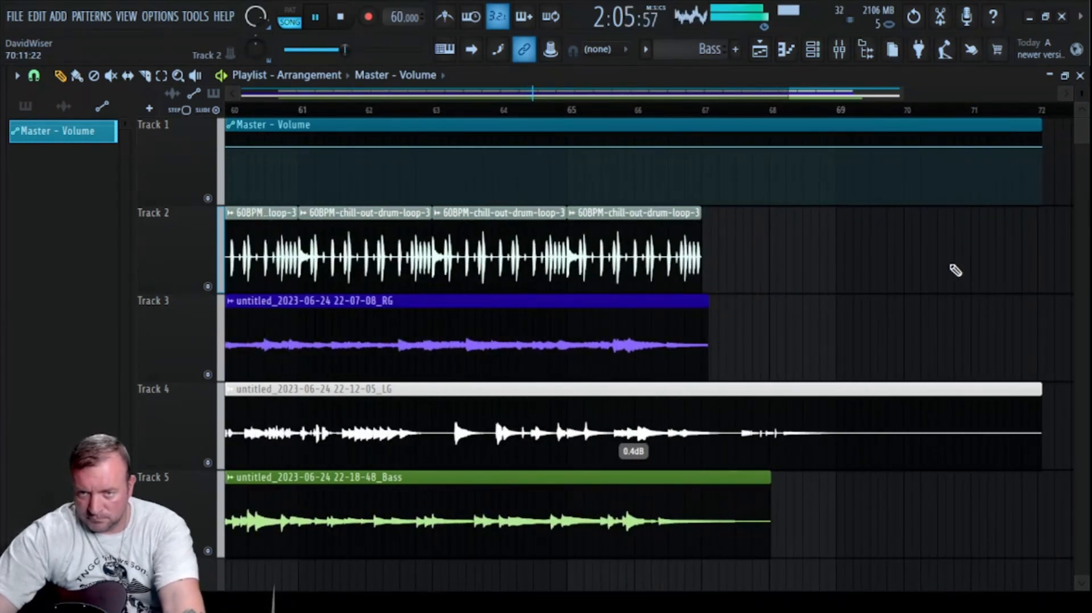
right_click(704, 148)
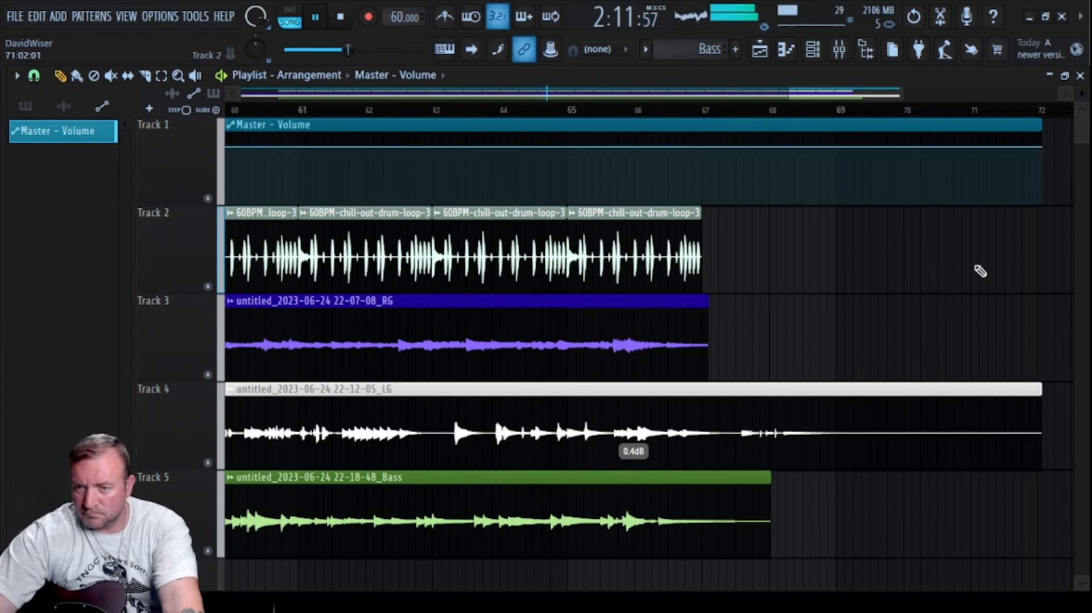
Play the arrangement from bar 66 and examine how each part ends after the last drum loop
scroll(932, 270, down, 3)
click(834, 111)
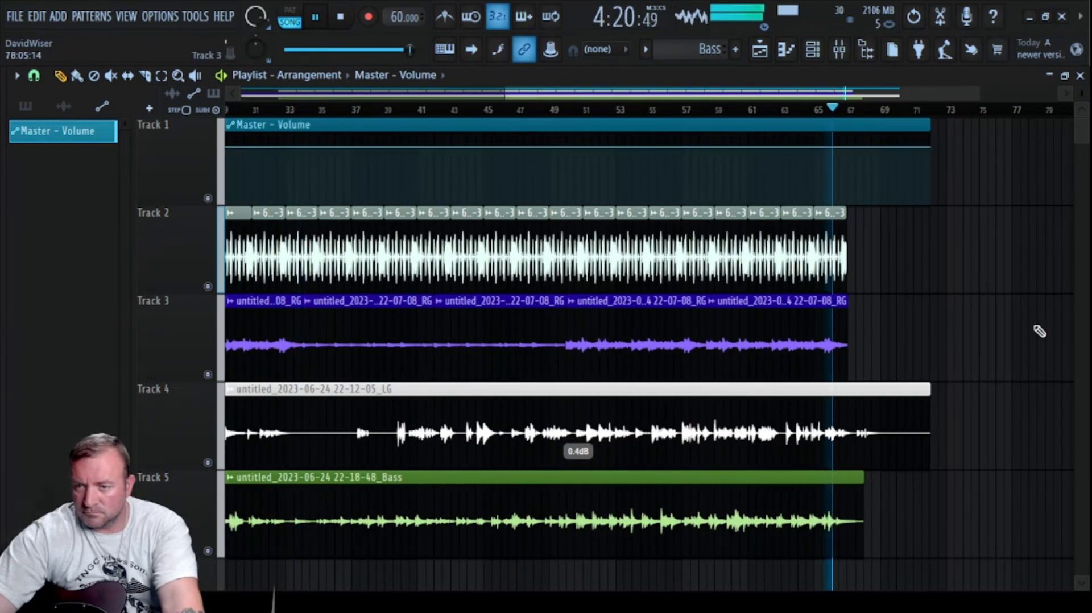
scroll(1023, 301, up, 3)
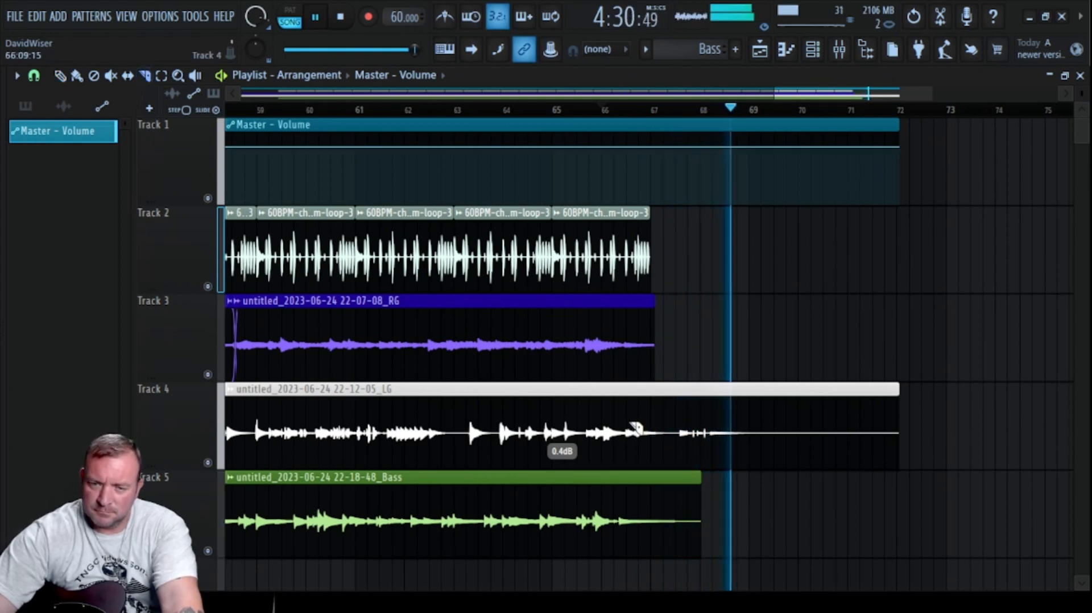
Stop playback, slice the LG clip on Track 4 just before the stray notes at about 67:10, and delete everything after the cut
scroll(717, 437, up, 5)
scroll(715, 452, up, 5)
key(space)
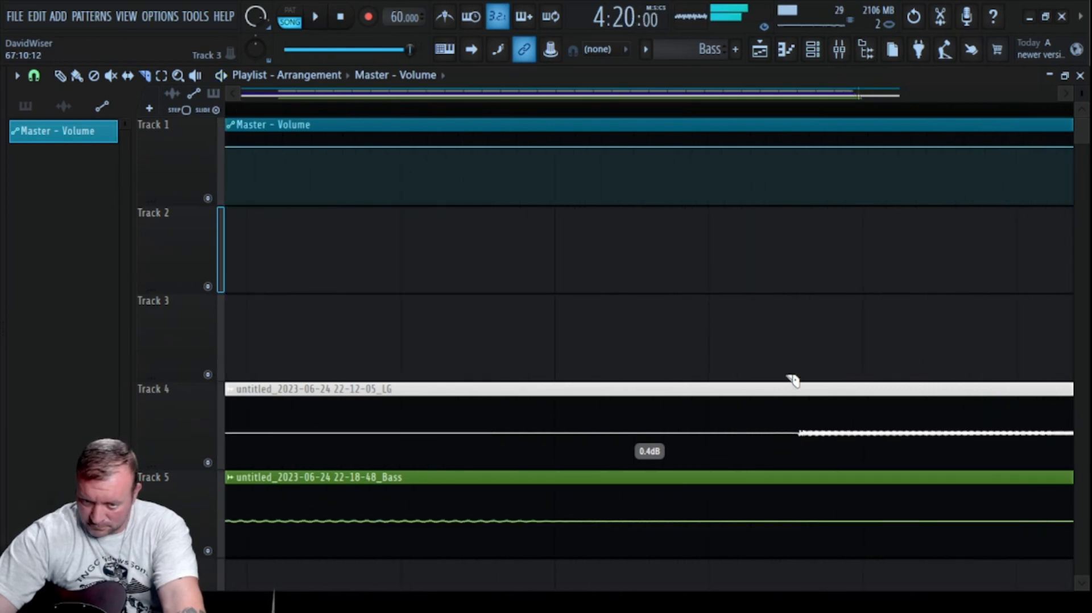
drag(794, 478, 797, 480)
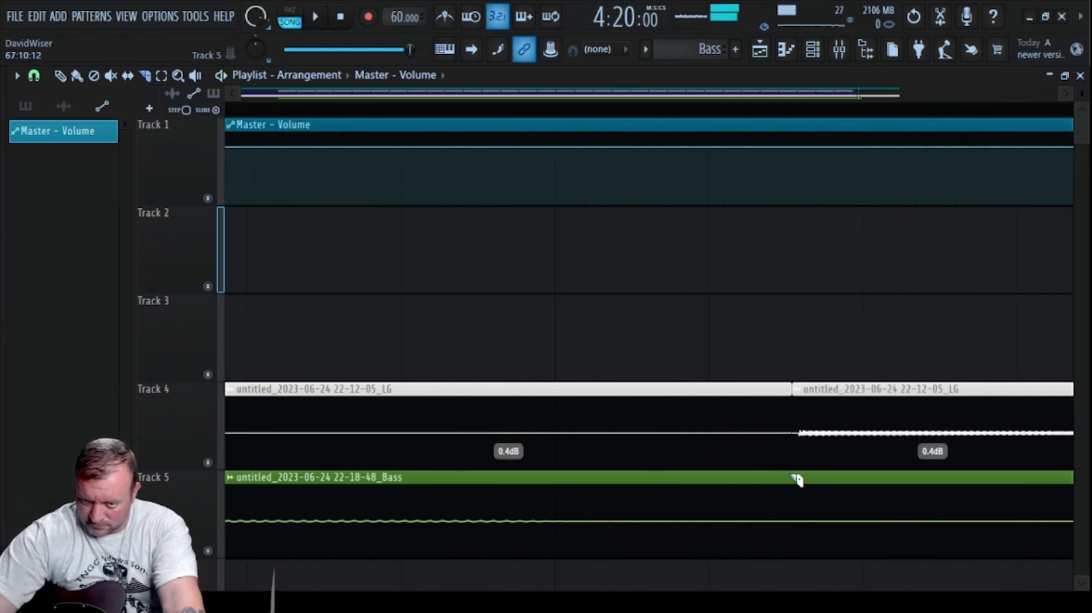
right_click(882, 428)
key(ctrl+z)
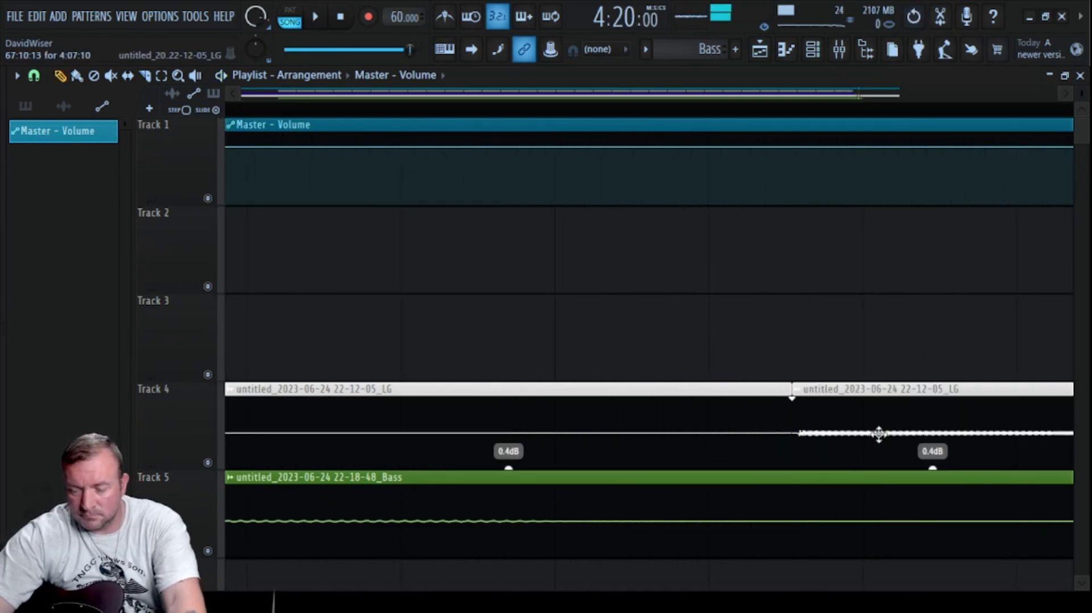
right_click(856, 423)
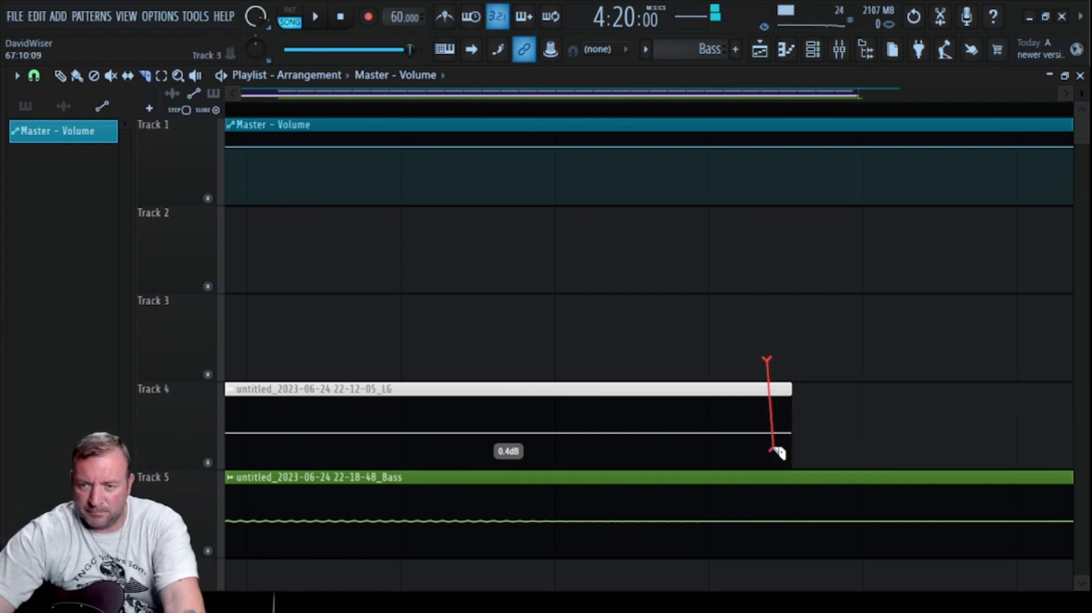
drag(766, 457, 768, 452)
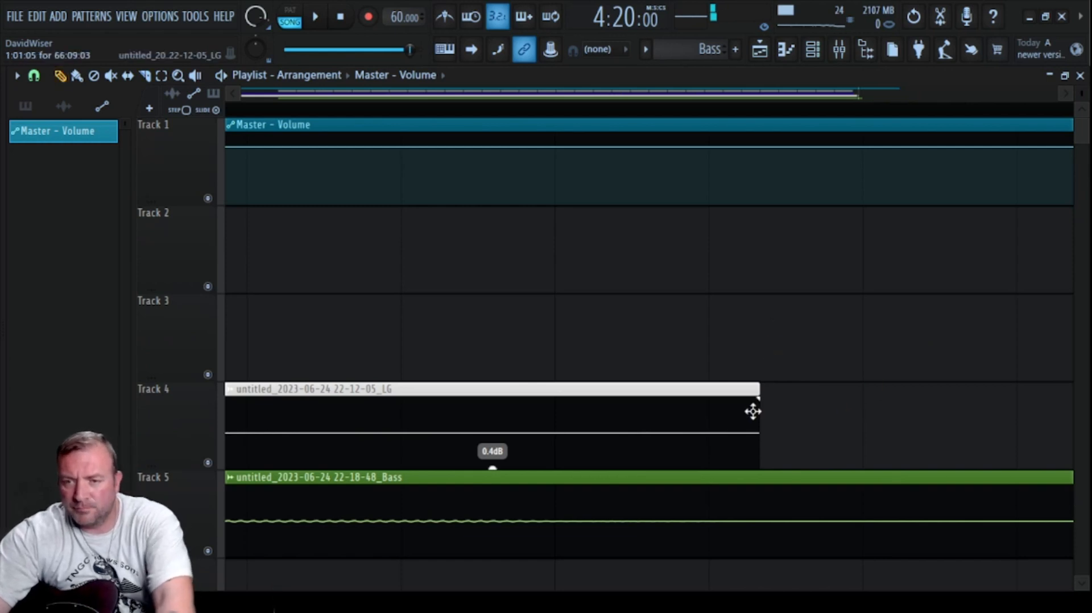
Add fade-outs to the ends of the RG, LG and Bass clips, and lower the Master - Volume automation's last point to 0%
scroll(760, 419, down, 5)
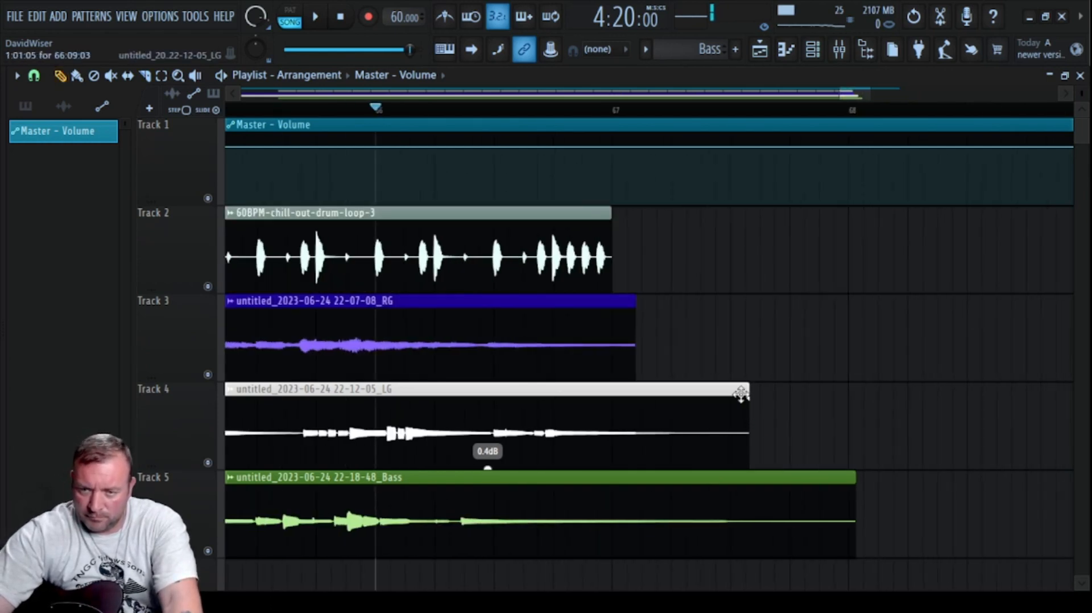
drag(748, 401, 551, 392)
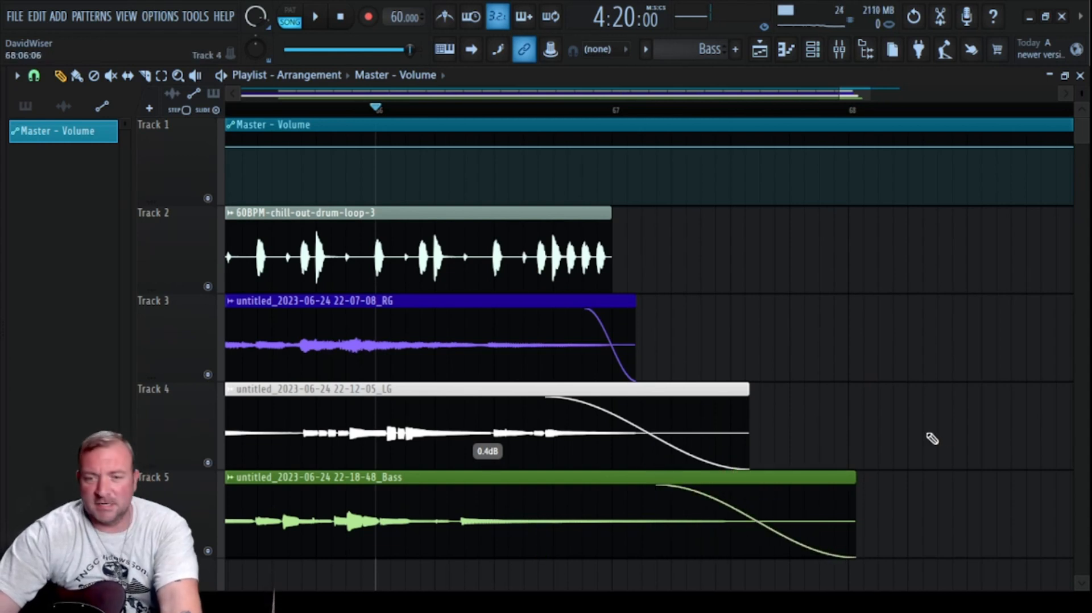
scroll(843, 404, down, 10)
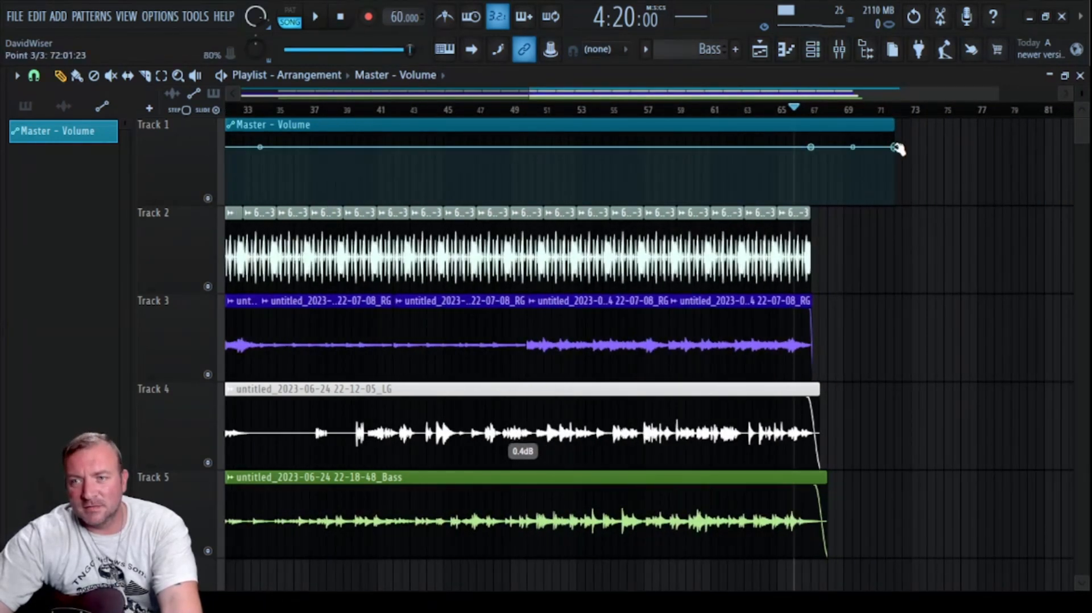
drag(895, 148, 886, 207)
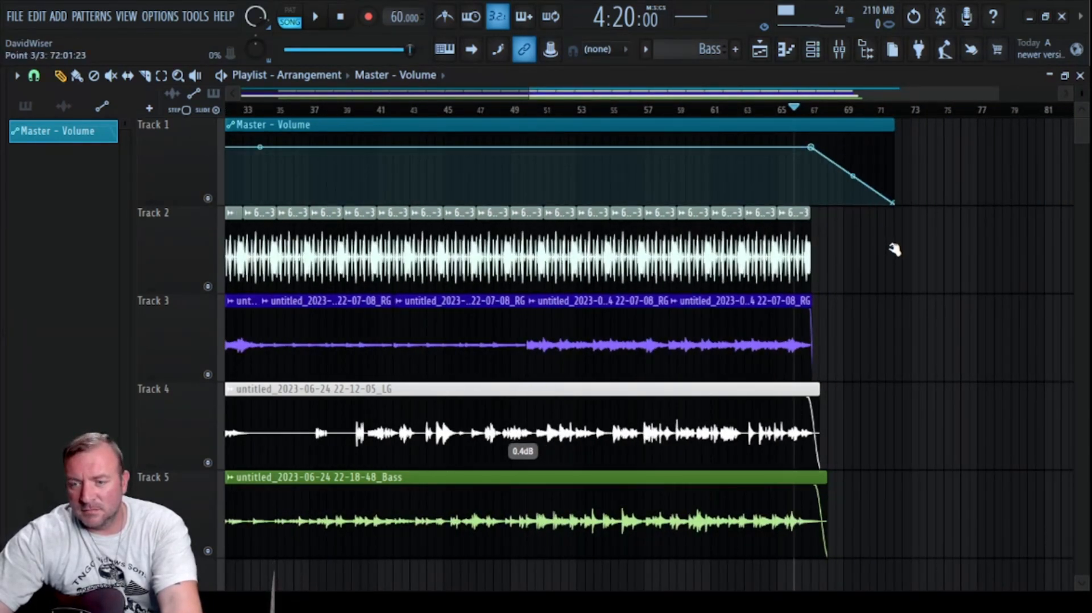
Play the ending from bar 66 and check how the drum loop and clip fade-outs sound
key(space)
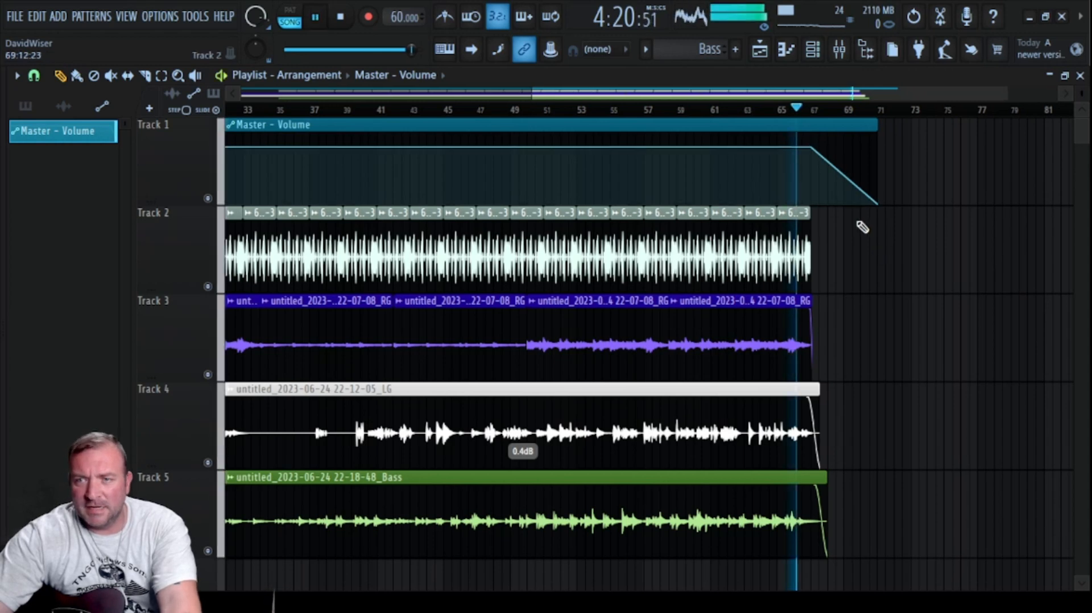
scroll(926, 318, up, 5)
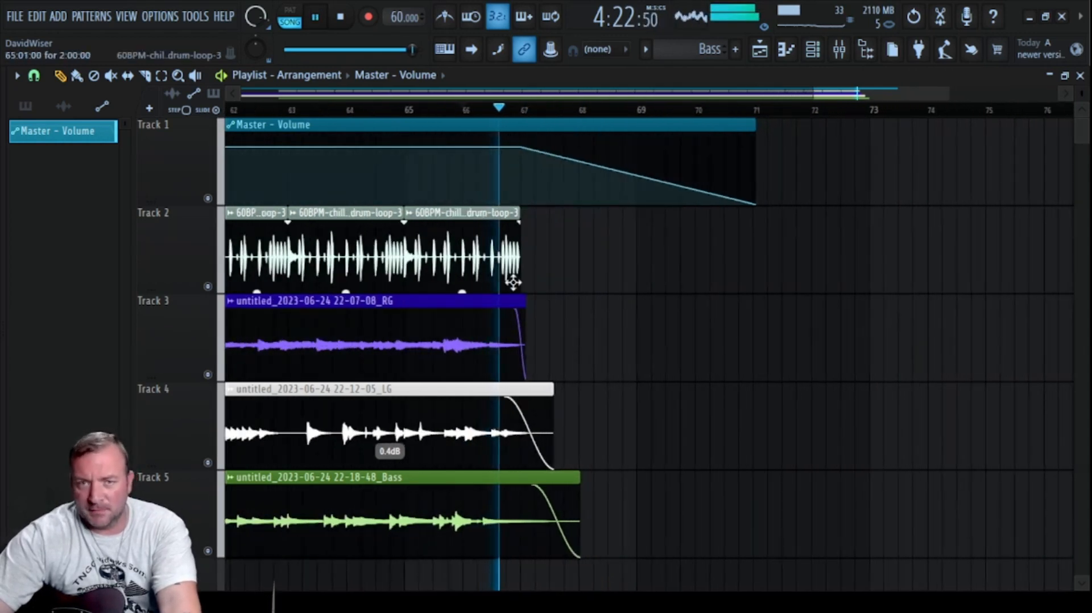
scroll(566, 287, down, 1)
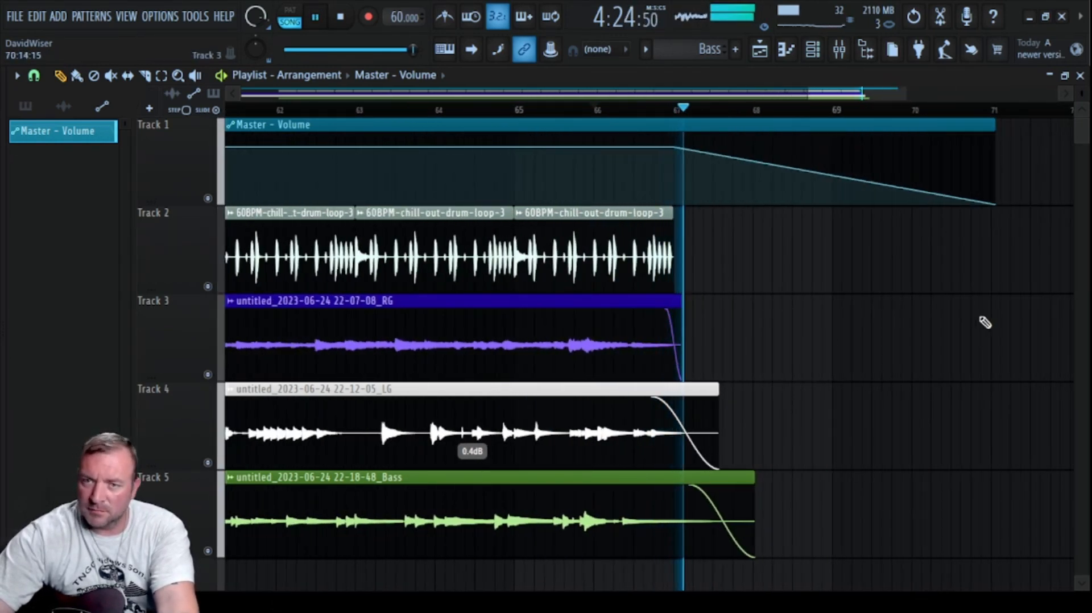
key(space)
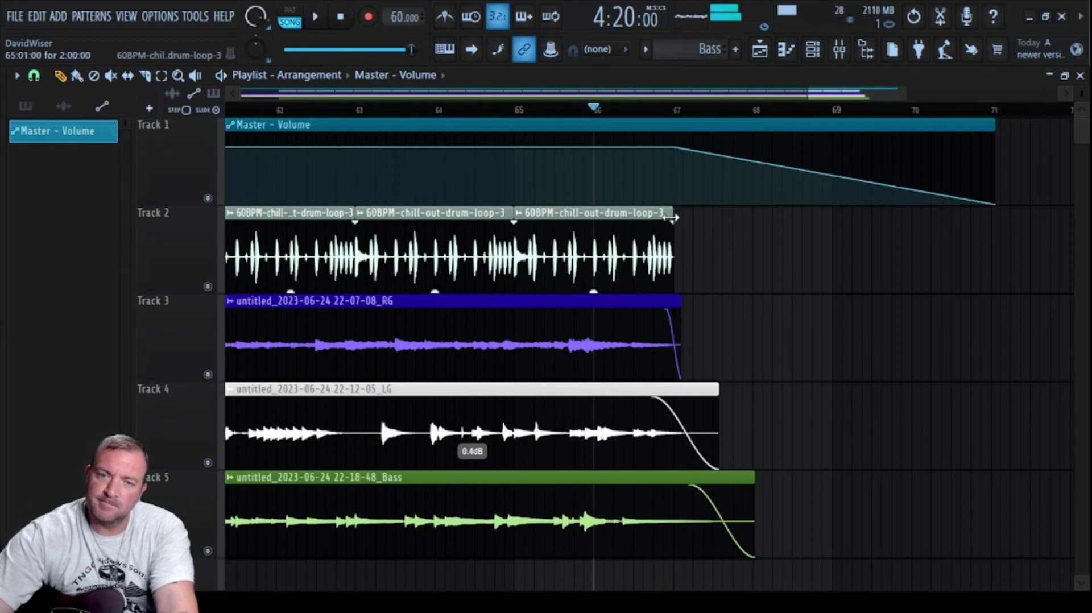
Fade out the last drum loop on Track 2 over its full length and play from bar 65
drag(675, 224, 519, 214)
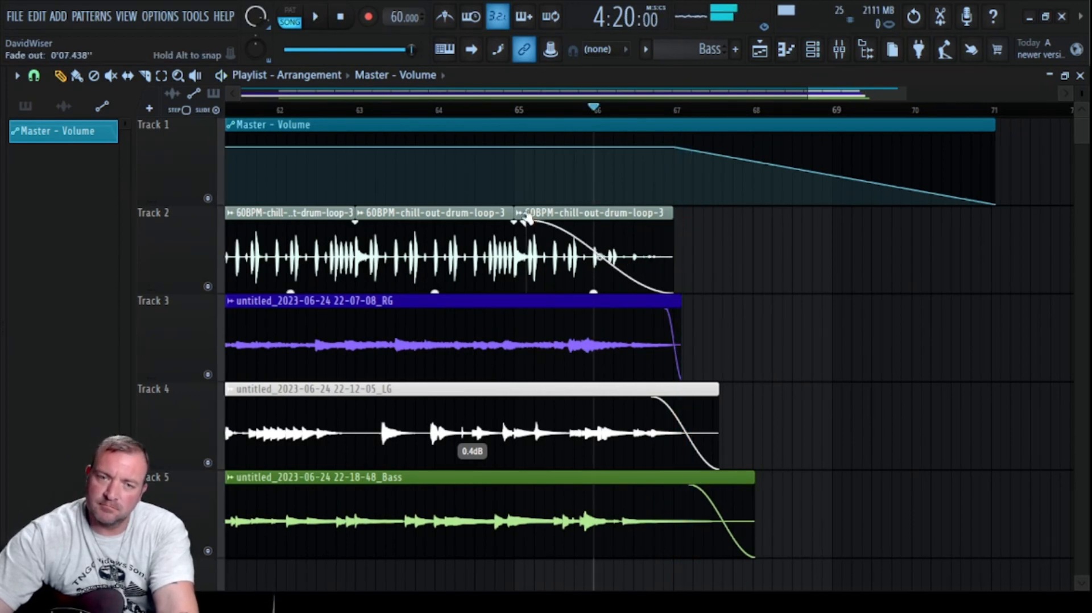
click(518, 116)
key(space)
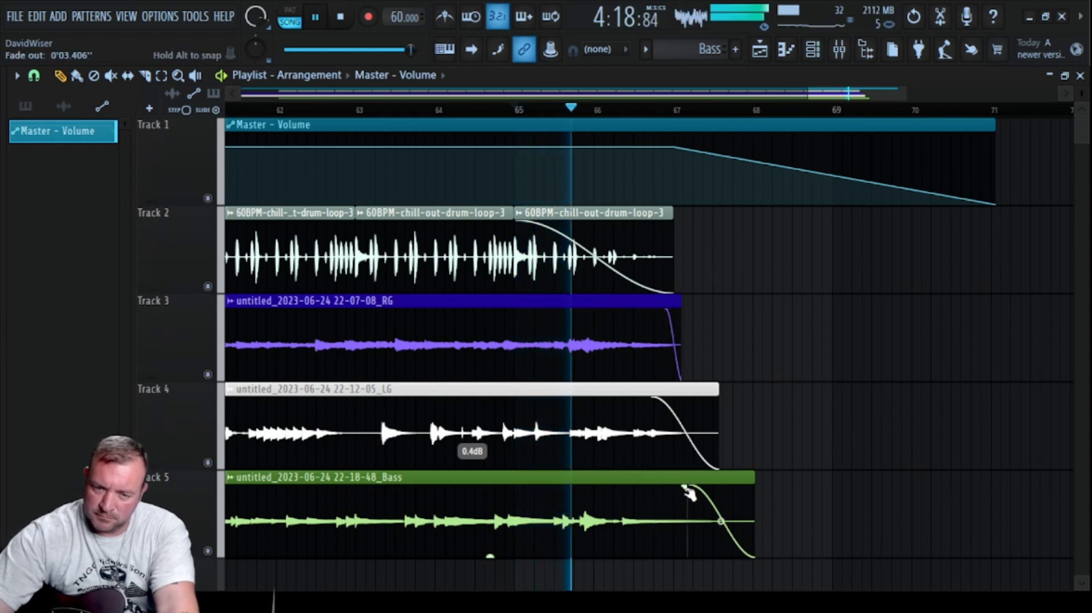
Lengthen the closing fade-outs so the Bass fade starts at about bar 66.5 and the LG fade at about bar 65
drag(690, 486, 633, 489)
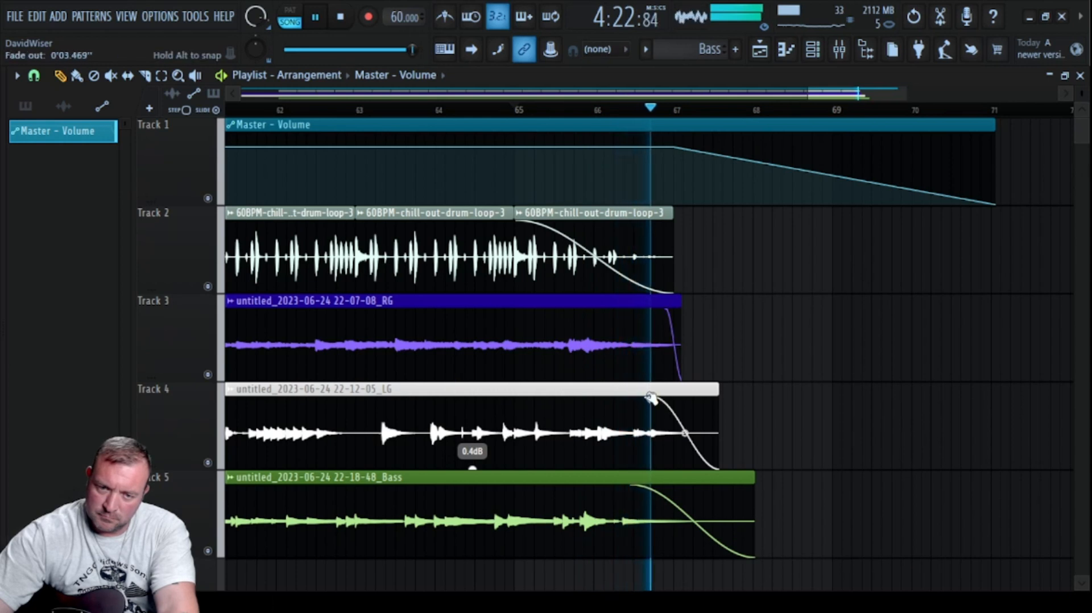
drag(651, 401, 510, 394)
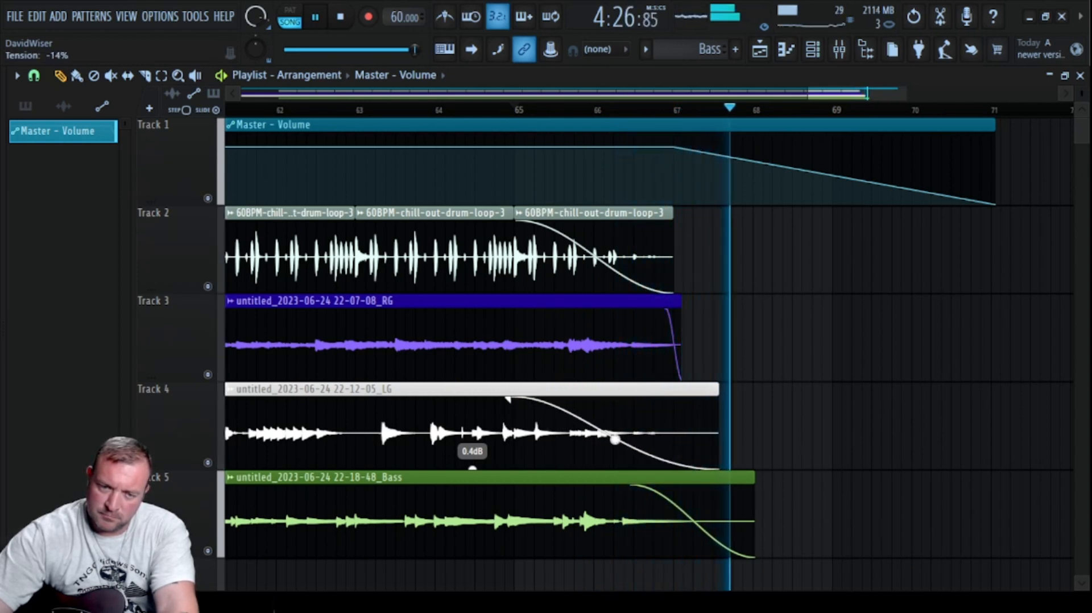
key(space)
Play the revised ending through the final master fade with the whole arrangement in view, and stop playback
key(space)
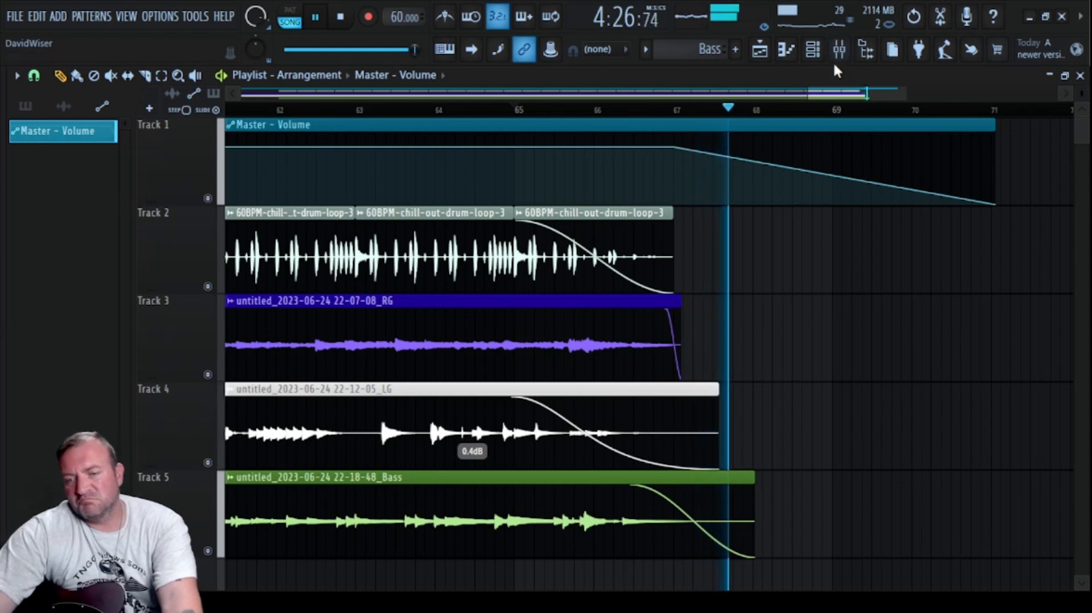
ctrl+right_click(892, 279)
ctrl+right_click(883, 320)
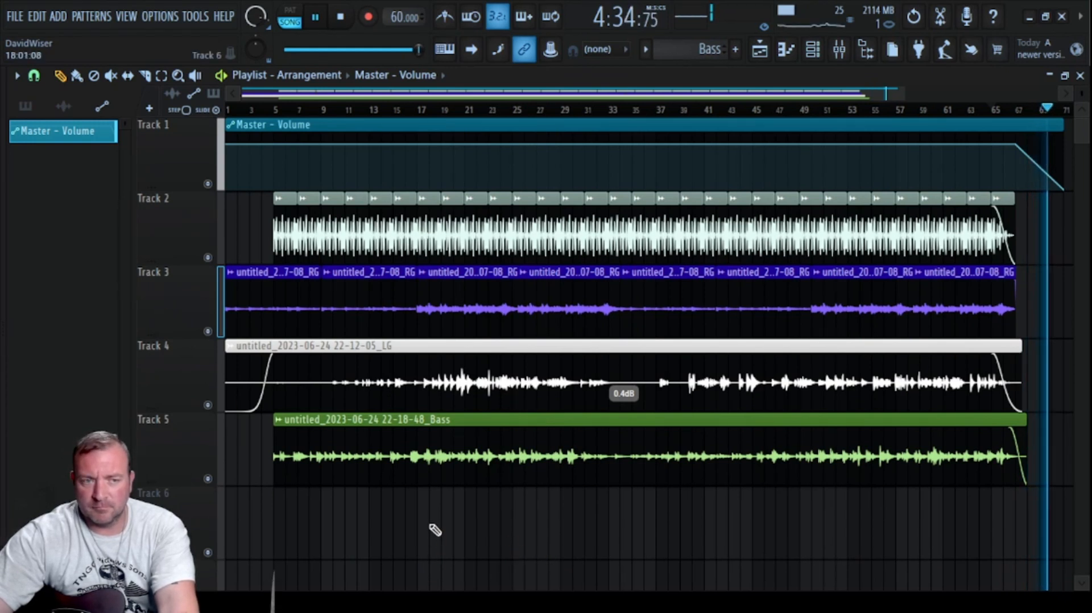
key(space)
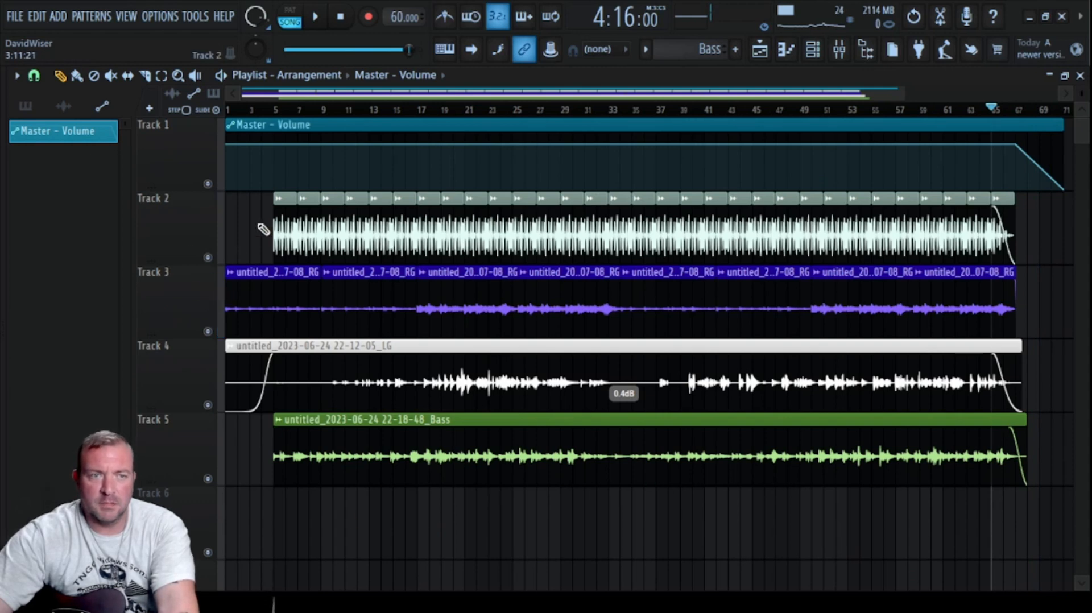
Add a short curved fade-in at the start of the Master - Volume automation, rising from silence to full level within the first quarter of bar 1
scroll(255, 156, up, 10)
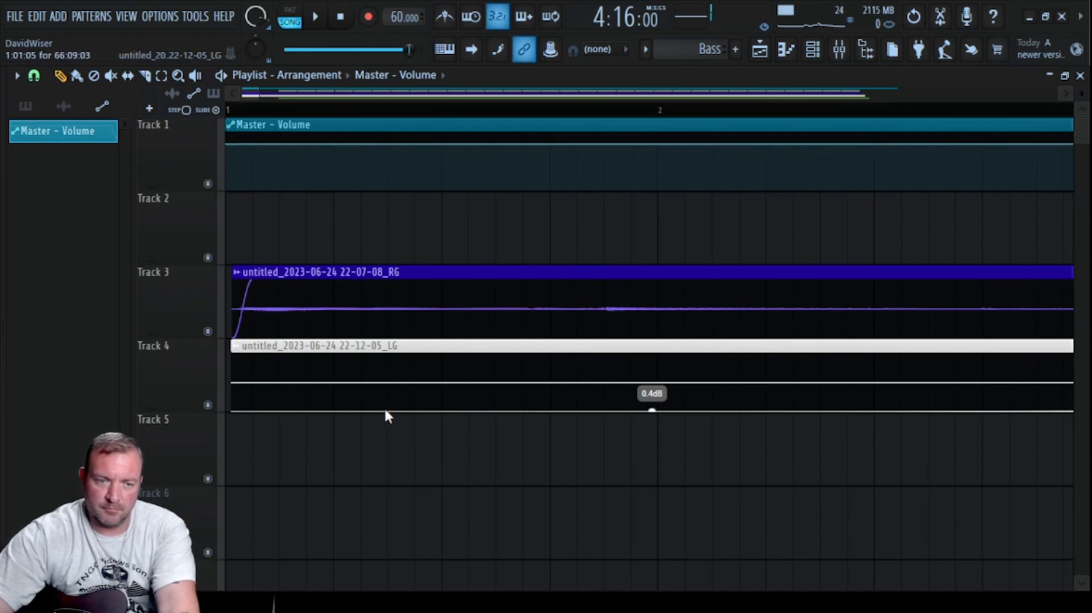
drag(230, 146, 216, 236)
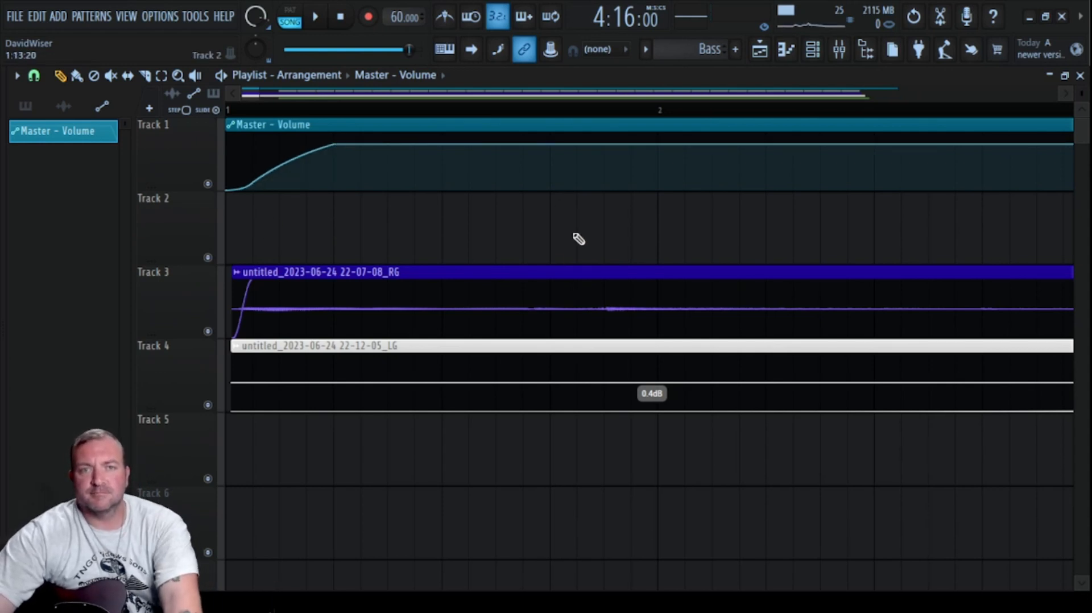
ctrl+right_click(419, 230)
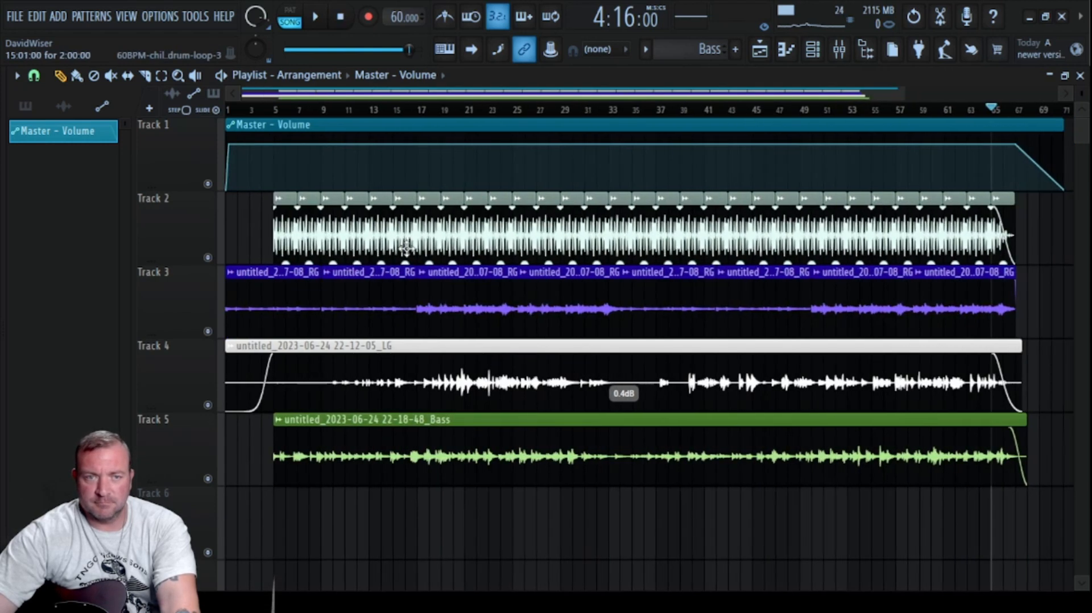
Return the playhead to the start of the song and play the arrangement from the beginning
click(315, 17)
key(space)
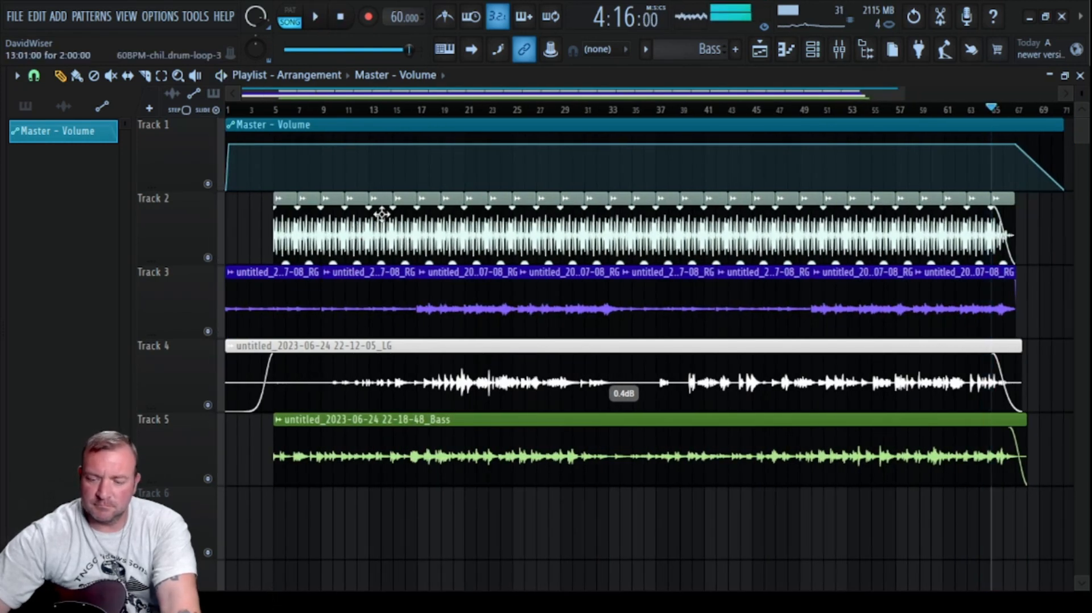
key(Home)
key(space)
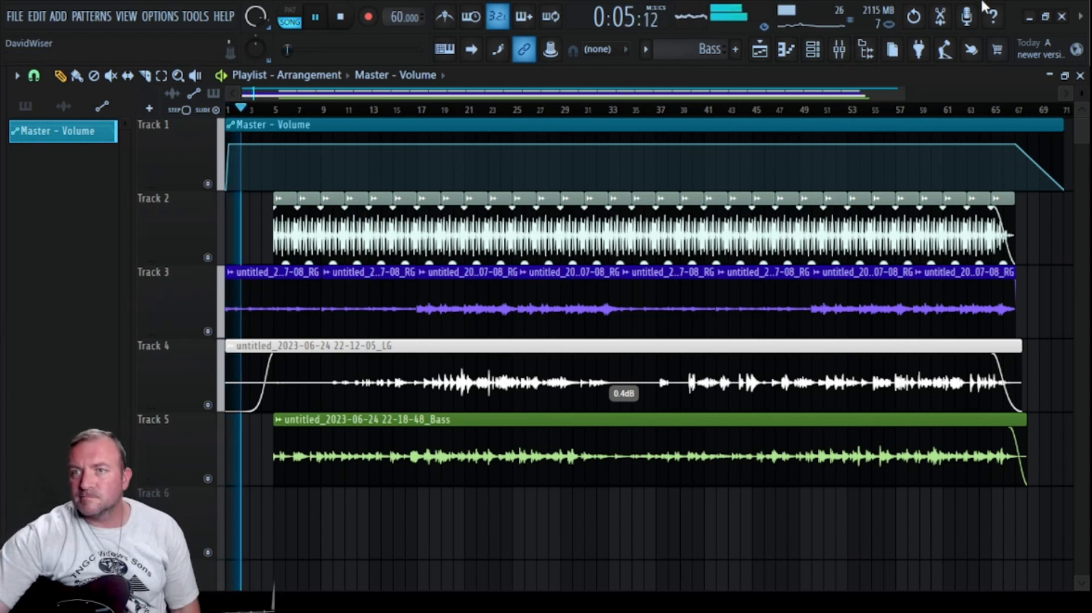
Examine the levels and effect slots of the Bass, RG FX, RG, LG FX, LG and Master mixer tracks during playback, and close the mixer
click(855, 60)
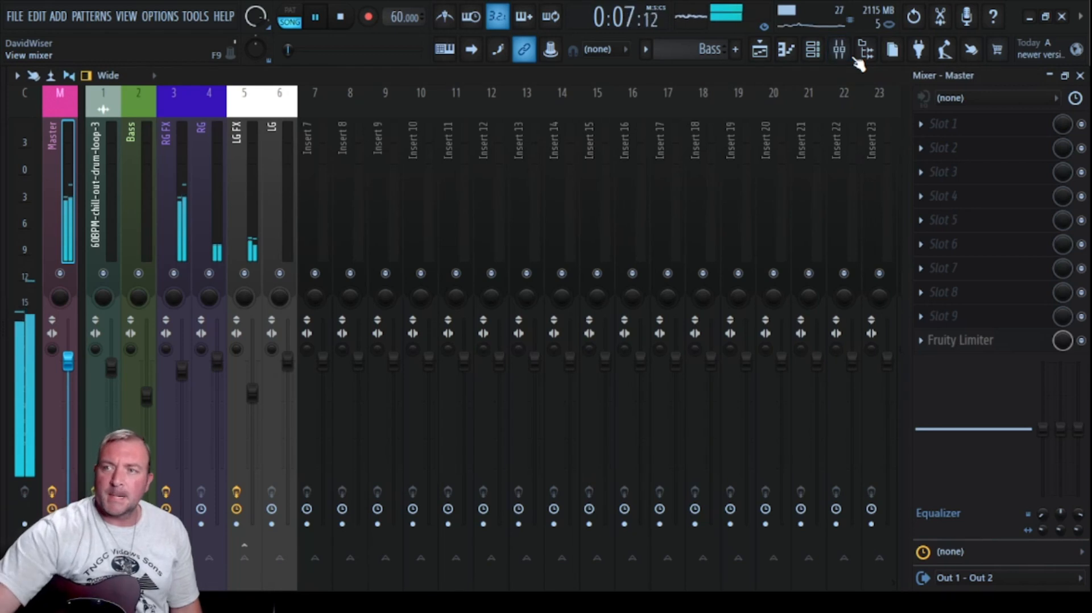
click(143, 108)
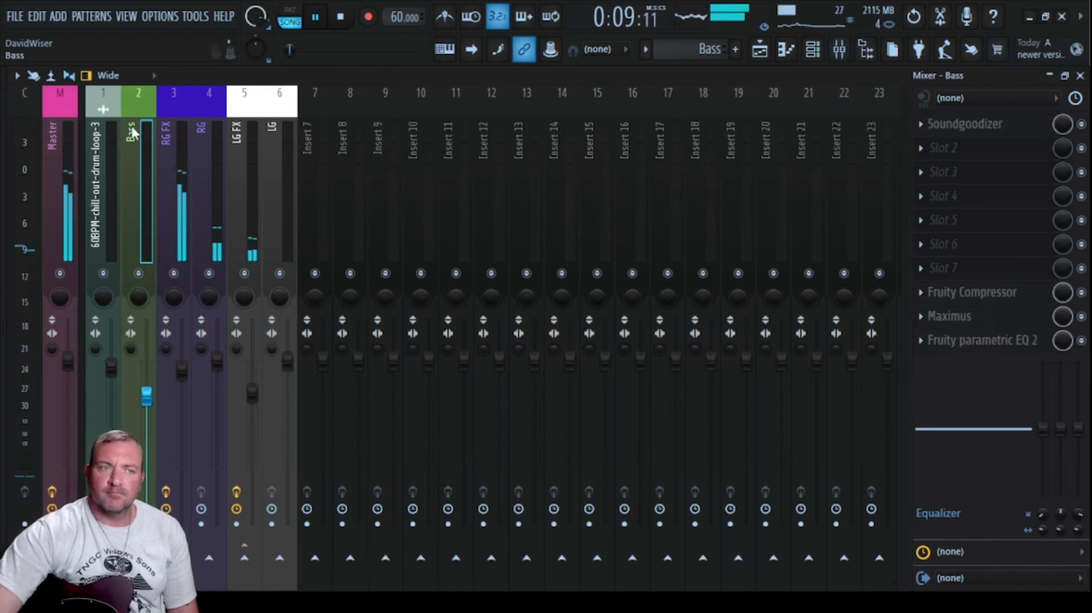
click(170, 127)
click(193, 108)
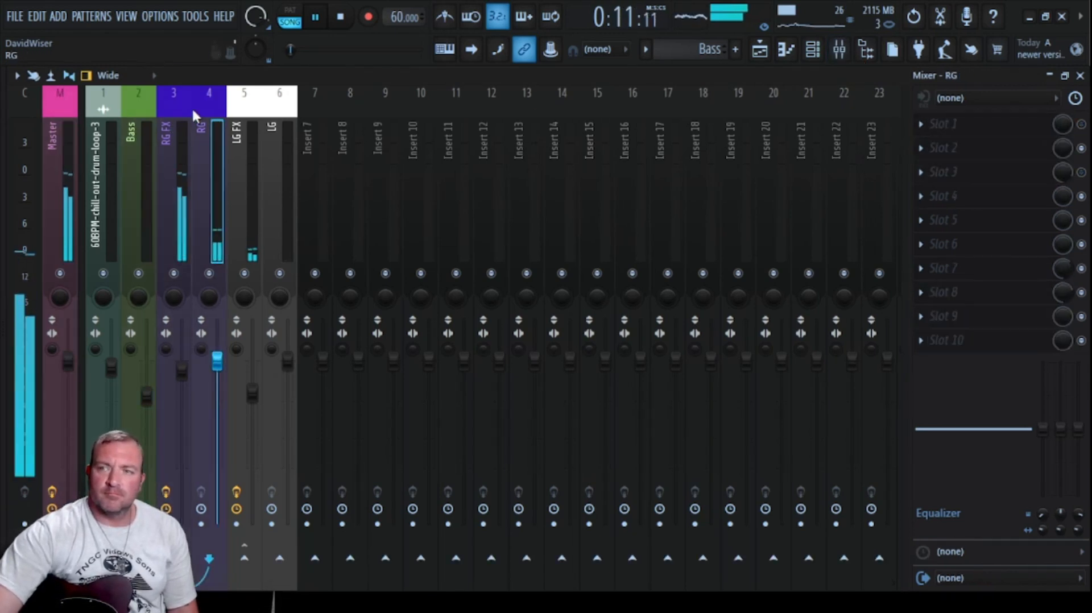
click(241, 126)
click(277, 123)
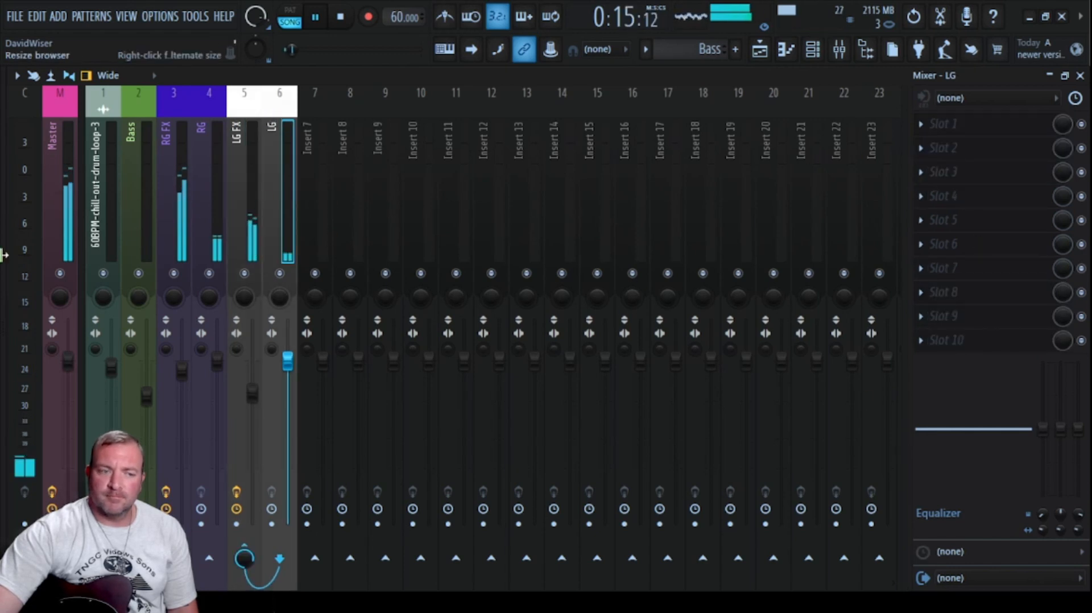
click(54, 161)
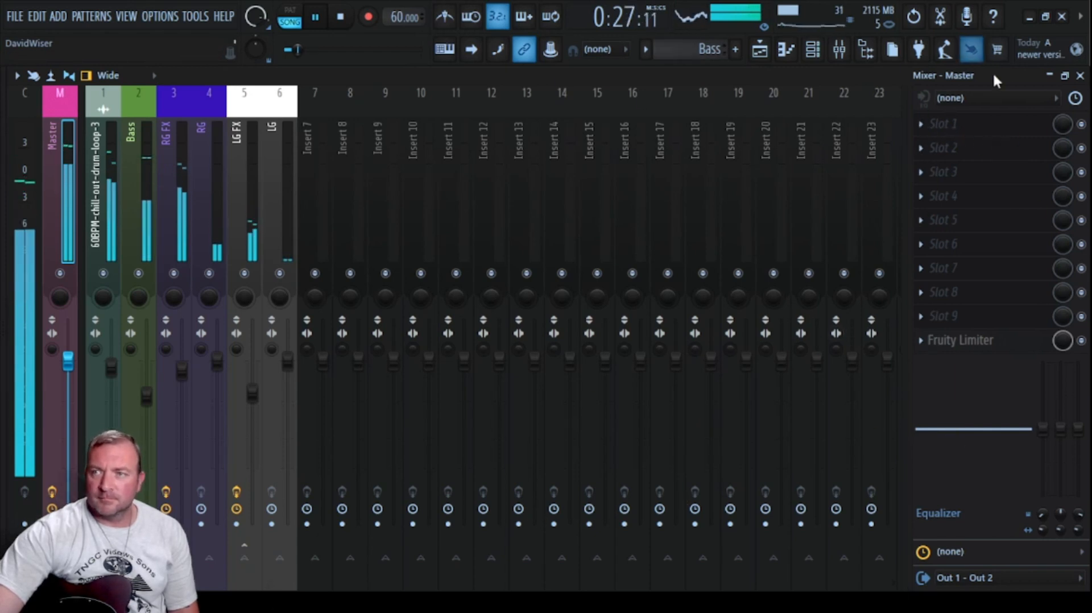
click(1079, 75)
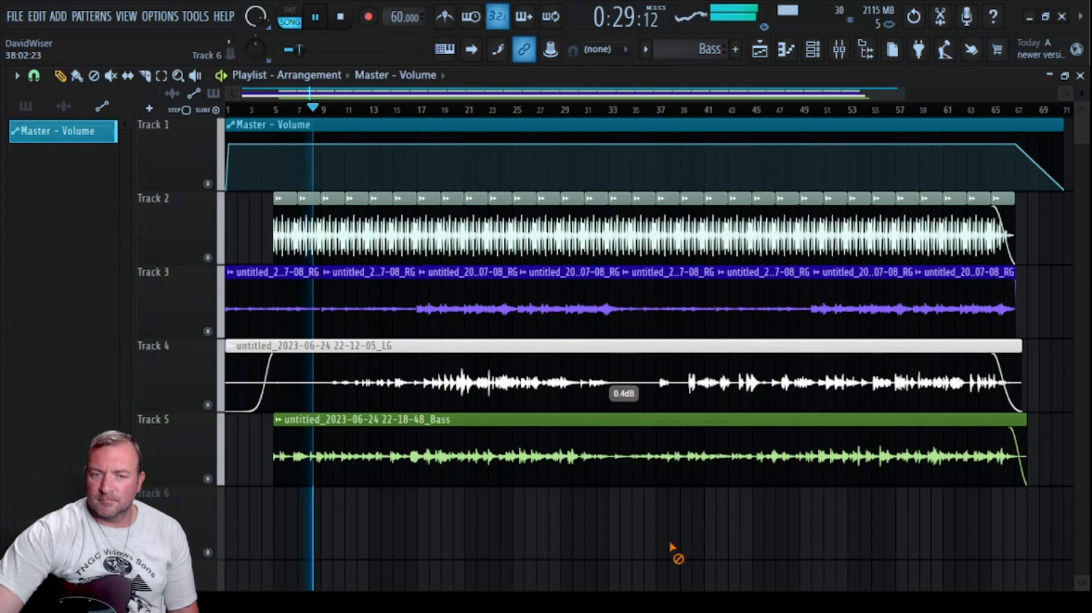
key(F5)
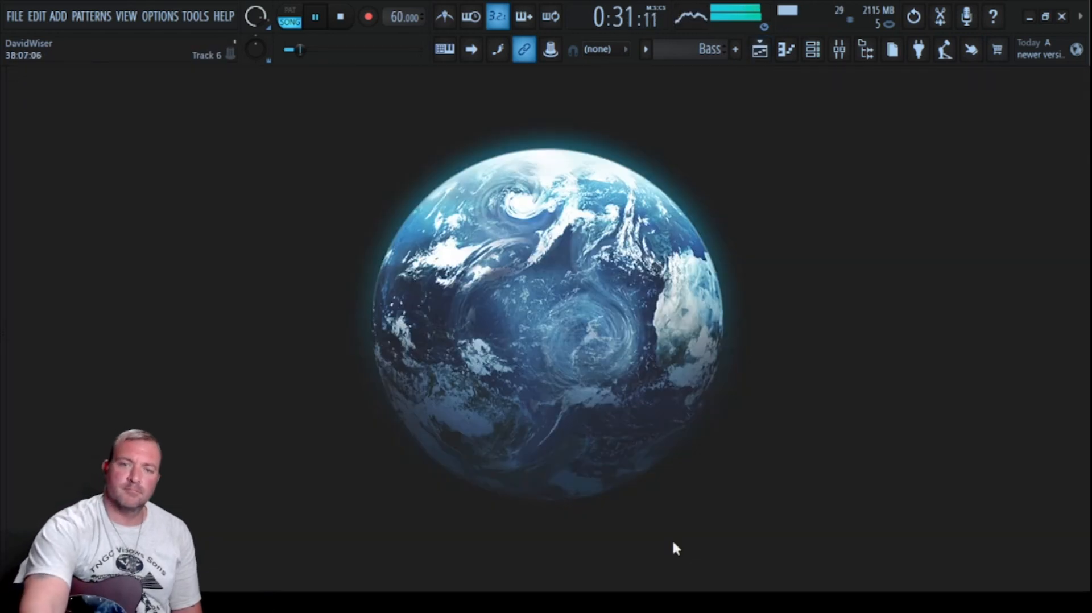
key(F5)
key(F6)
key(F6)
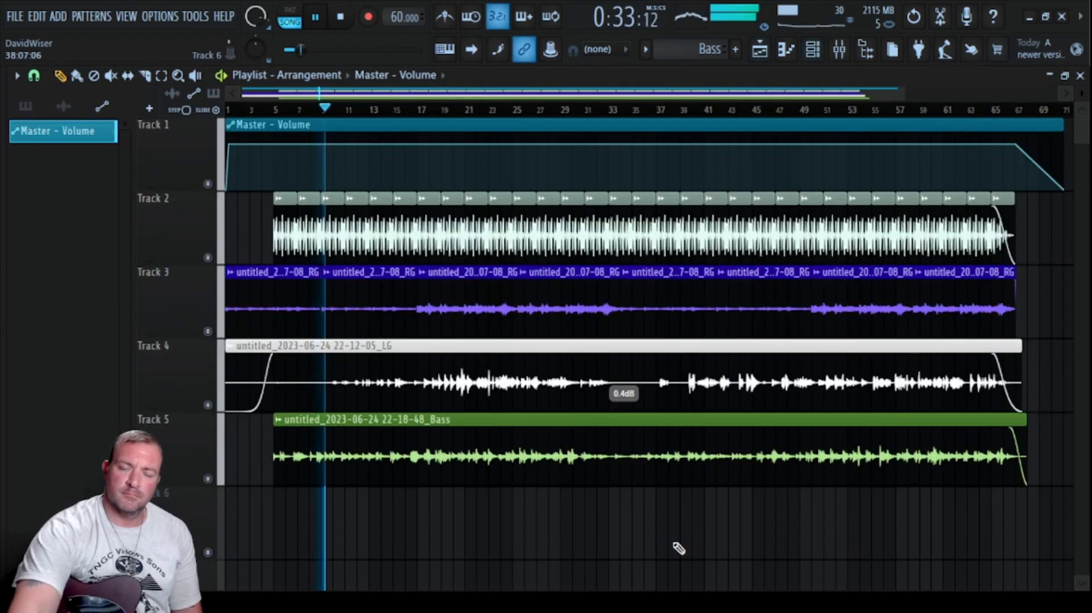